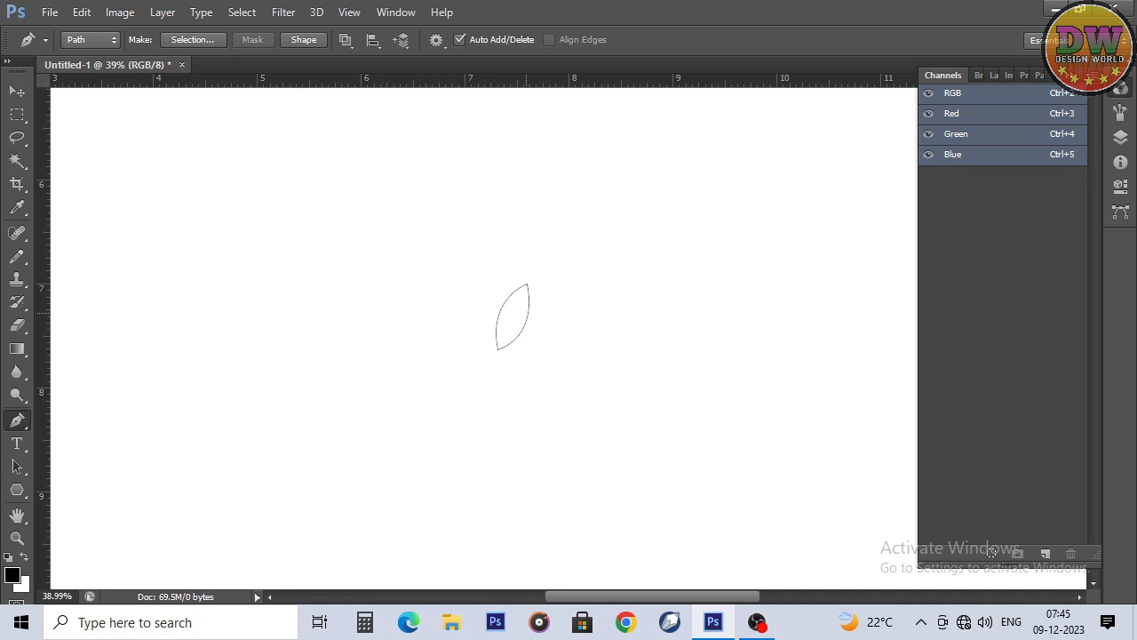
Step: Duplicate the leaf path beside the original and flip the copy horizontally to form a mirrored pair
drag(528, 286, 586, 286)
key(ctrl+t)
right_click(580, 311)
click(626, 282)
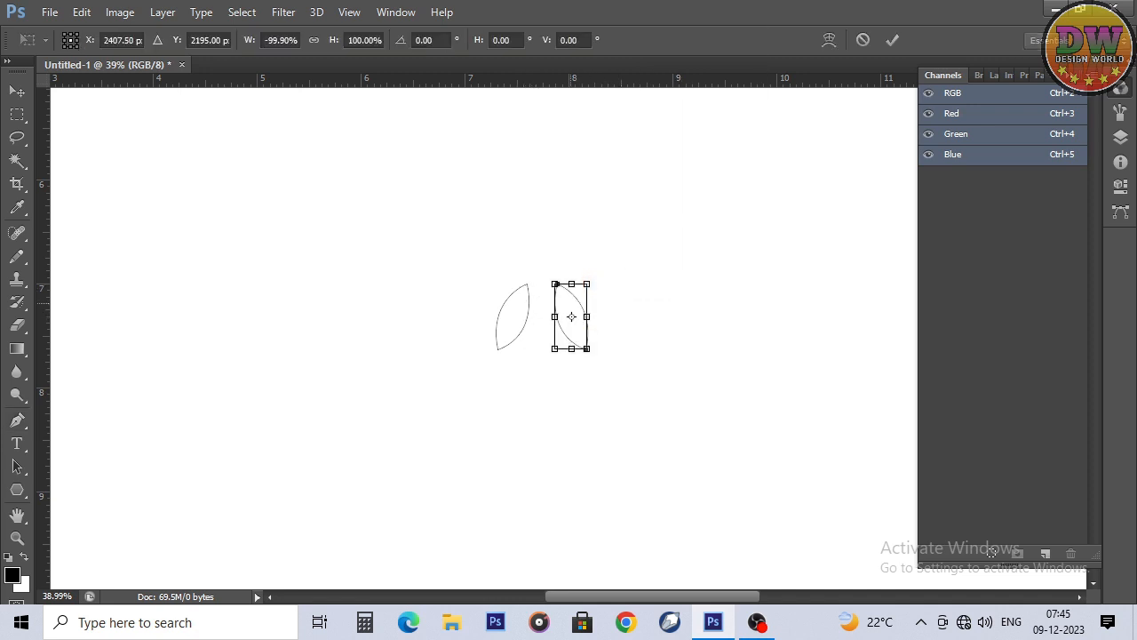
key(Return)
key(p)
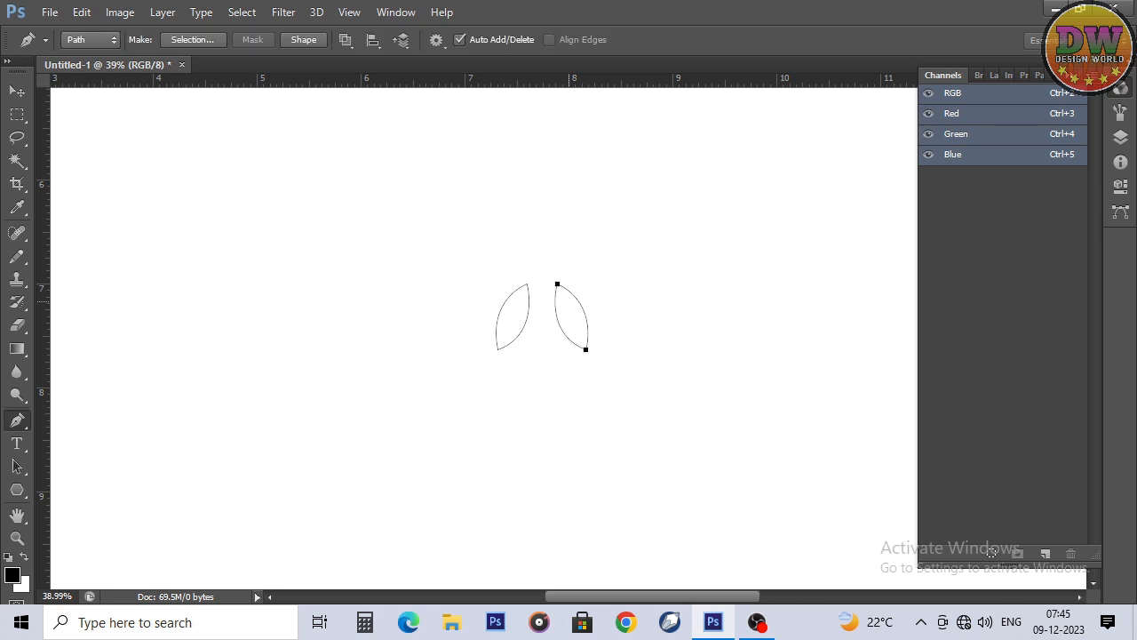
Step: Draw a narrow vertical rectangular path centred between the two leaf paths with the Pen tool
ctrl+click(603, 273)
mouse_move(536, 284)
mouse_down()
mouse_move(536, 331)
mouse_move(549, 284)
mouse_up()
click(537, 346)
click(548, 283)
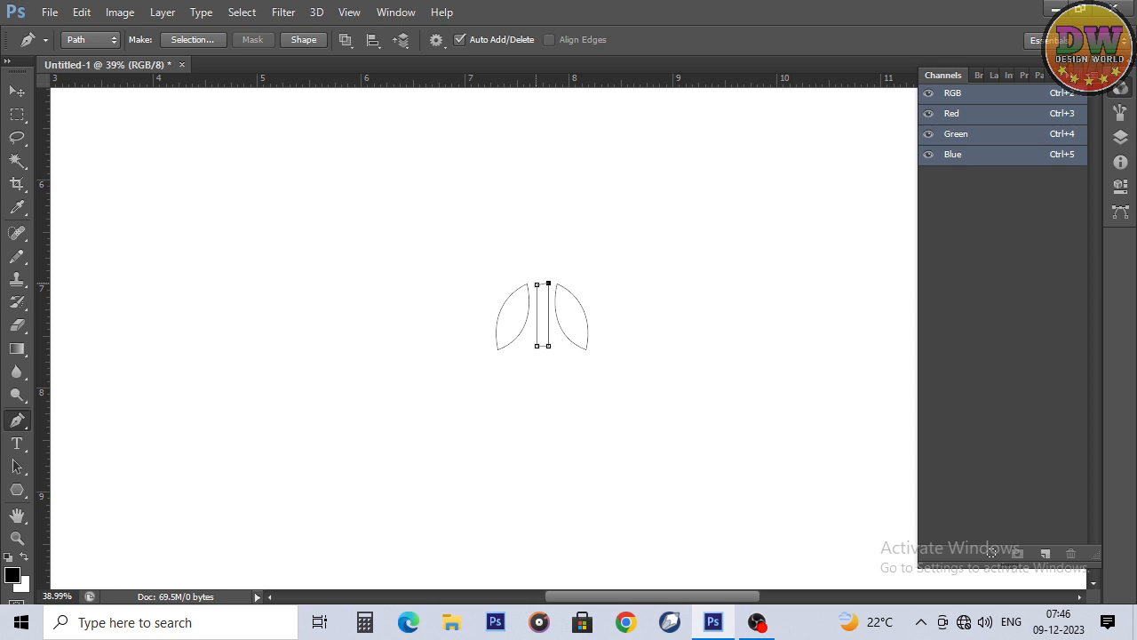
key(Down)
Step: Fill the two leaf paths and the central bar with black, and delete the paths
key(ctrl+1)
right_click(351, 198)
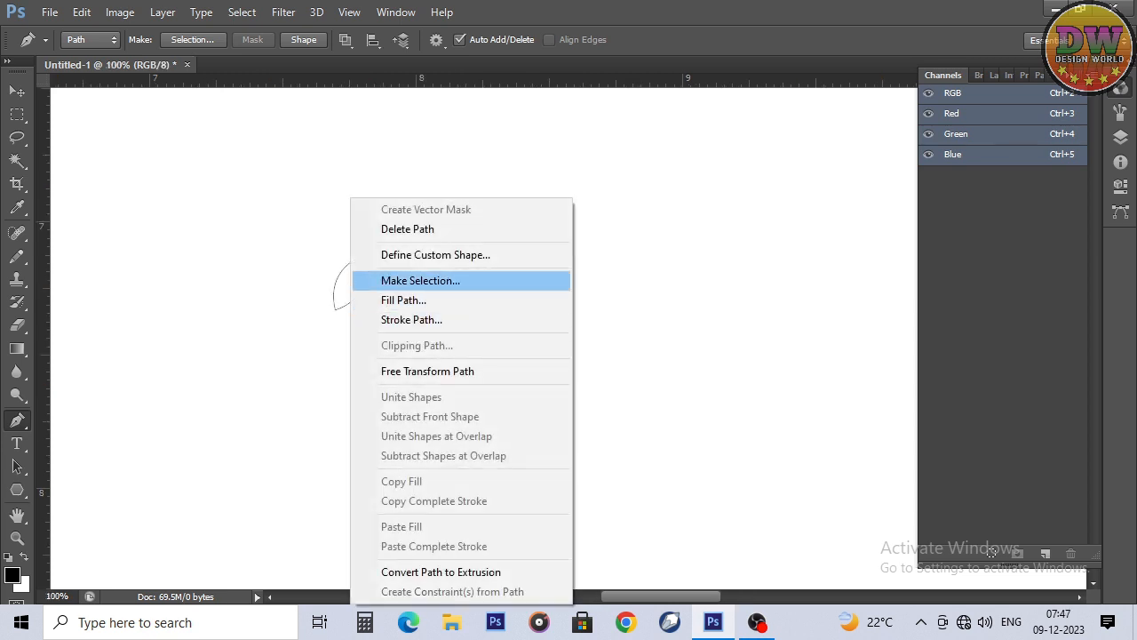
click(403, 299)
key(Return)
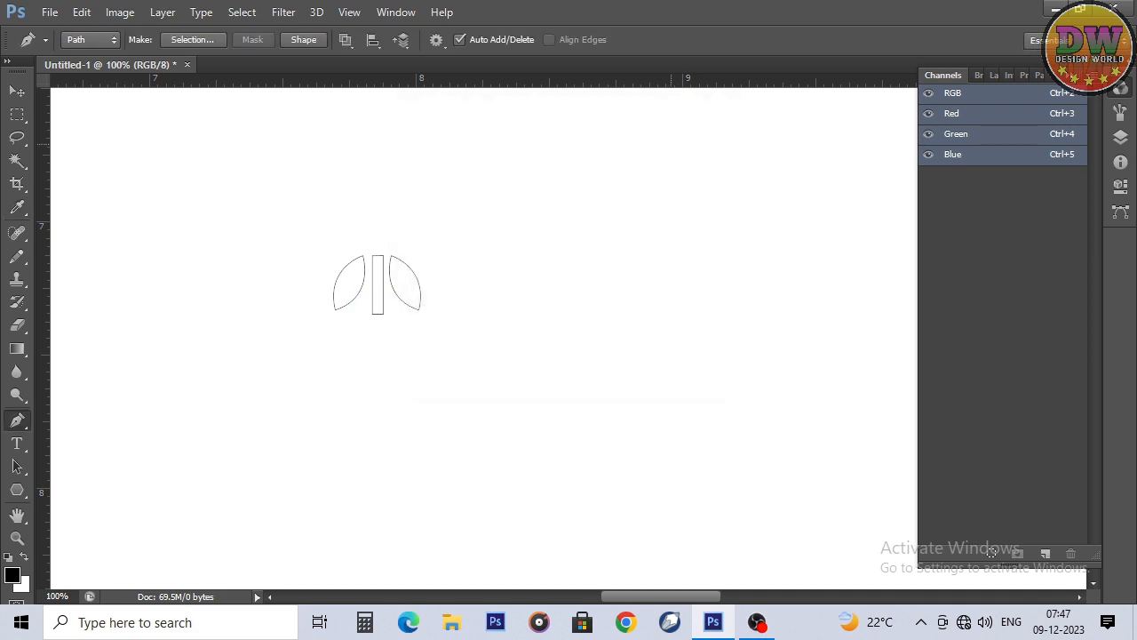
right_click(585, 173)
click(622, 205)
Step: Select both black leaves and the central bar with the Magic Wand and define them as a brush preset
key(w)
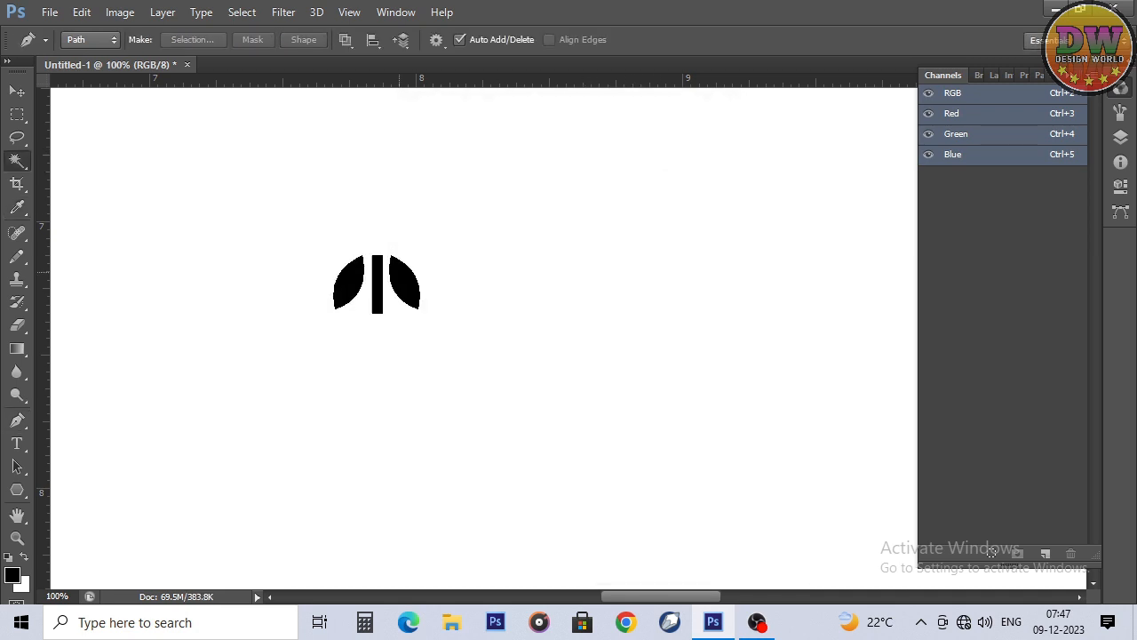
click(356, 277)
shift+click(378, 276)
shift+click(400, 279)
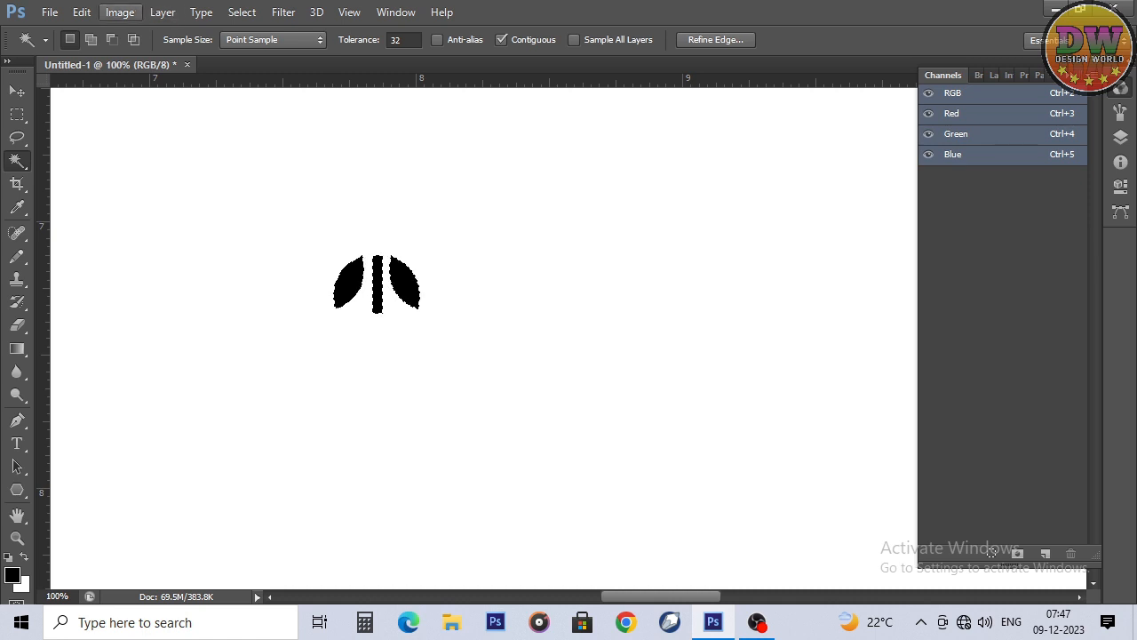
click(81, 12)
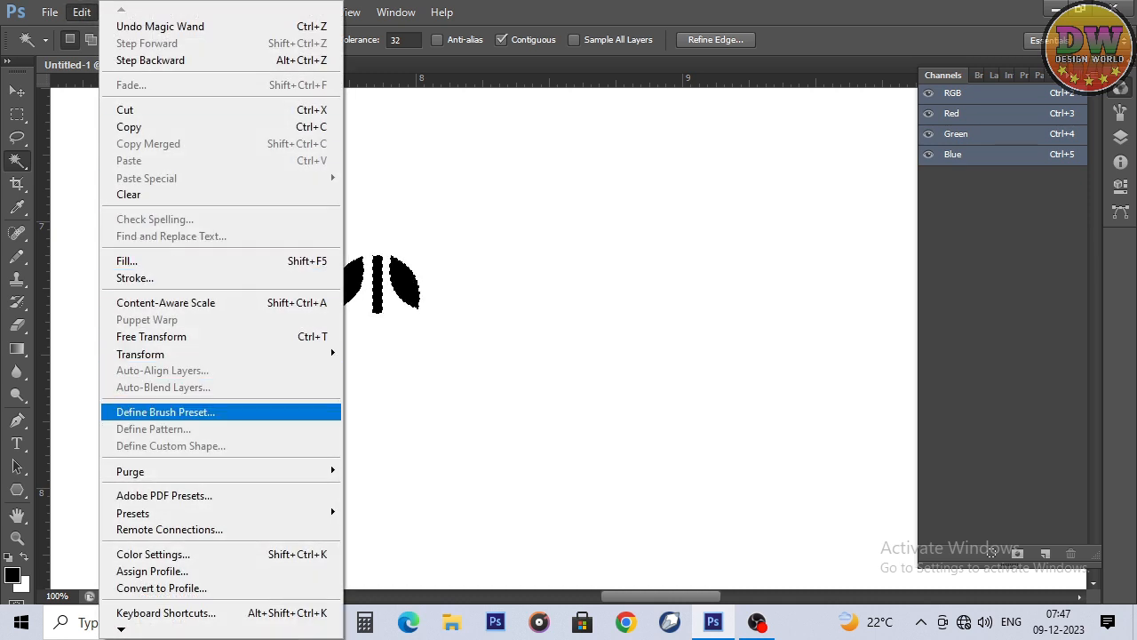
click(165, 411)
key(Return)
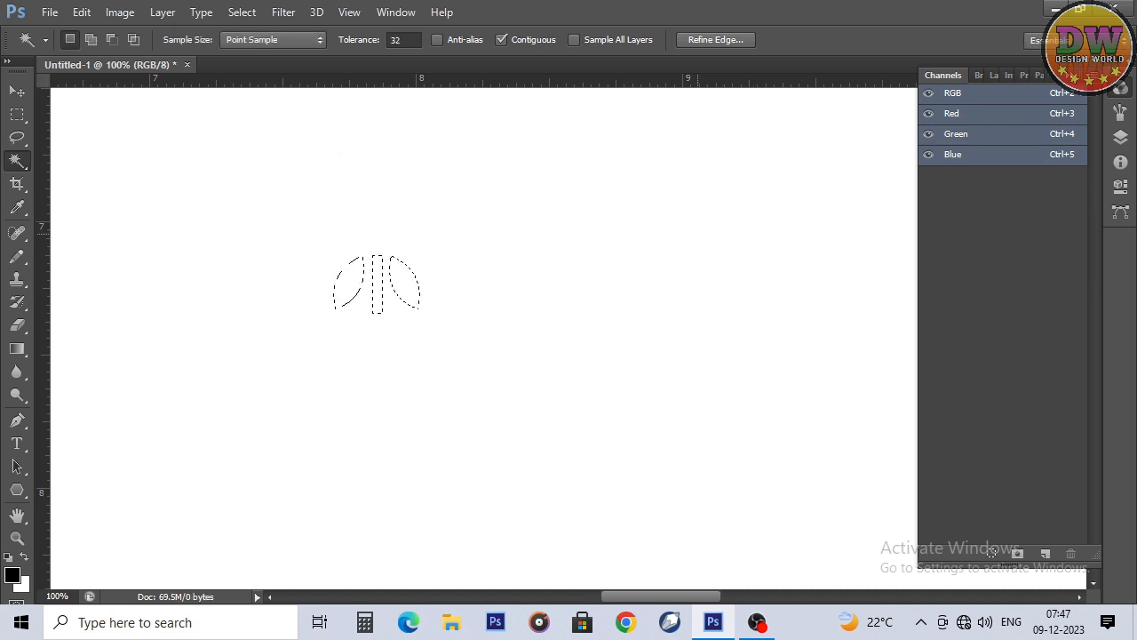
Step: Paint a round black dot and duplicate it twice sideways to make an evenly spaced row of three dots
key(ctrl+d)
key(b)
key(w)
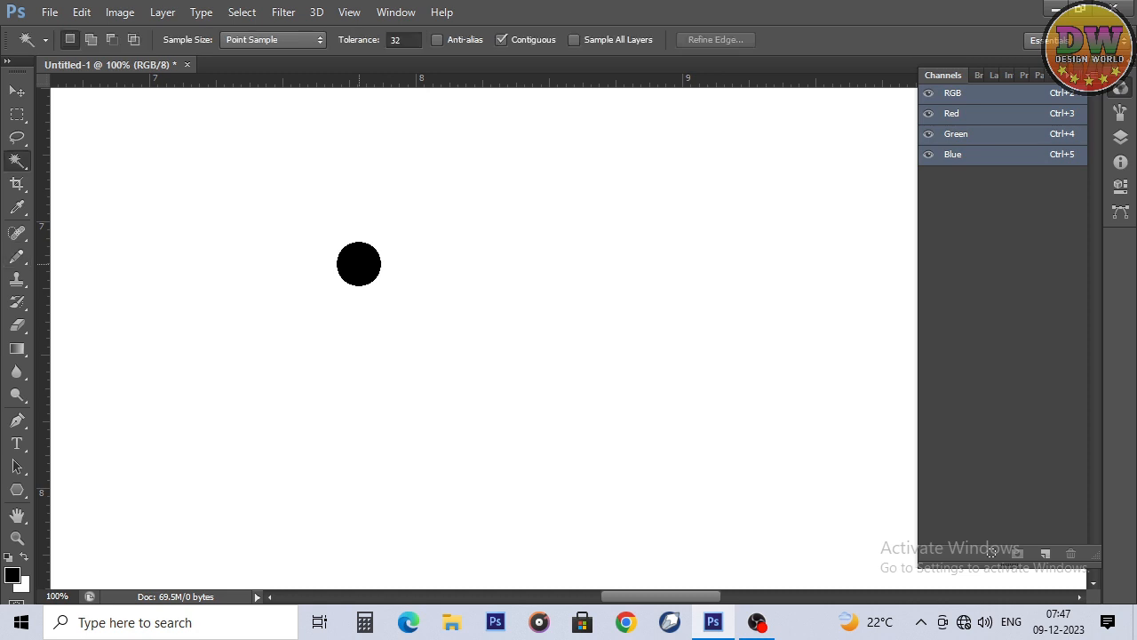
click(359, 263)
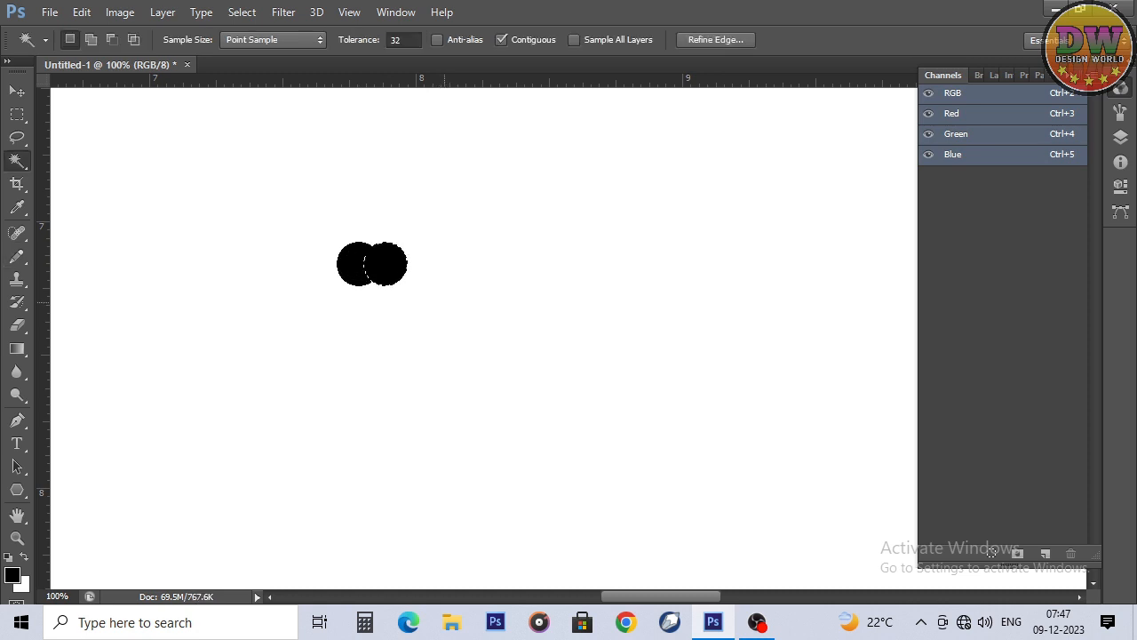
key(ctrl+shift+Right)
key(ctrl+shift+Right)
key(ctrl+shift+Right)
key(ctrl+shift+Right)
key(ctrl+shift+Right)
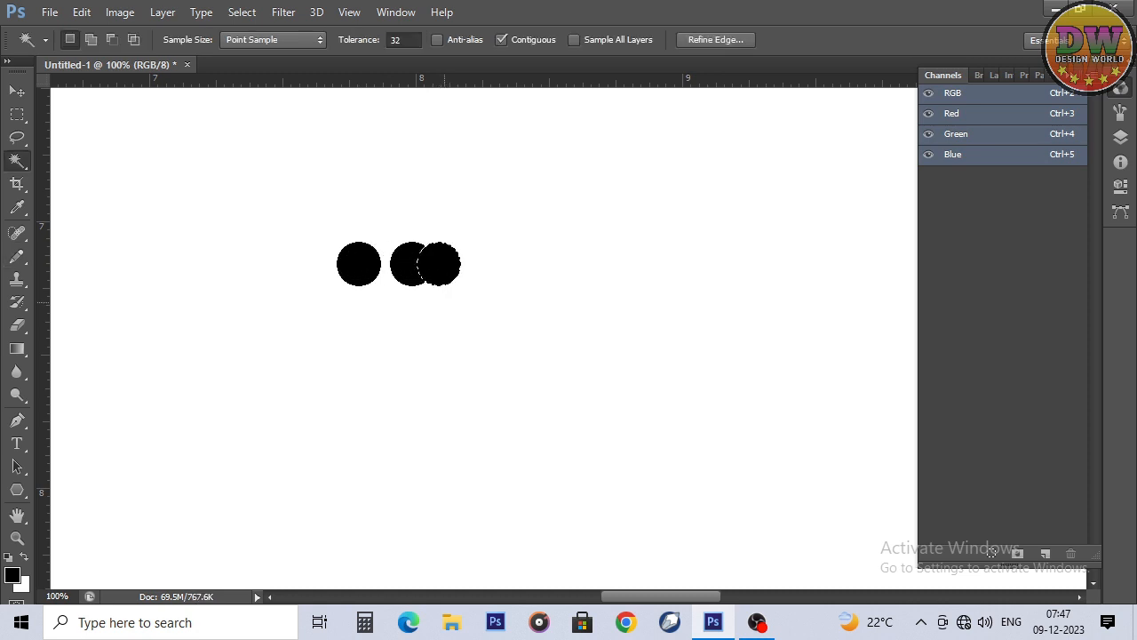
key(ctrl+d)
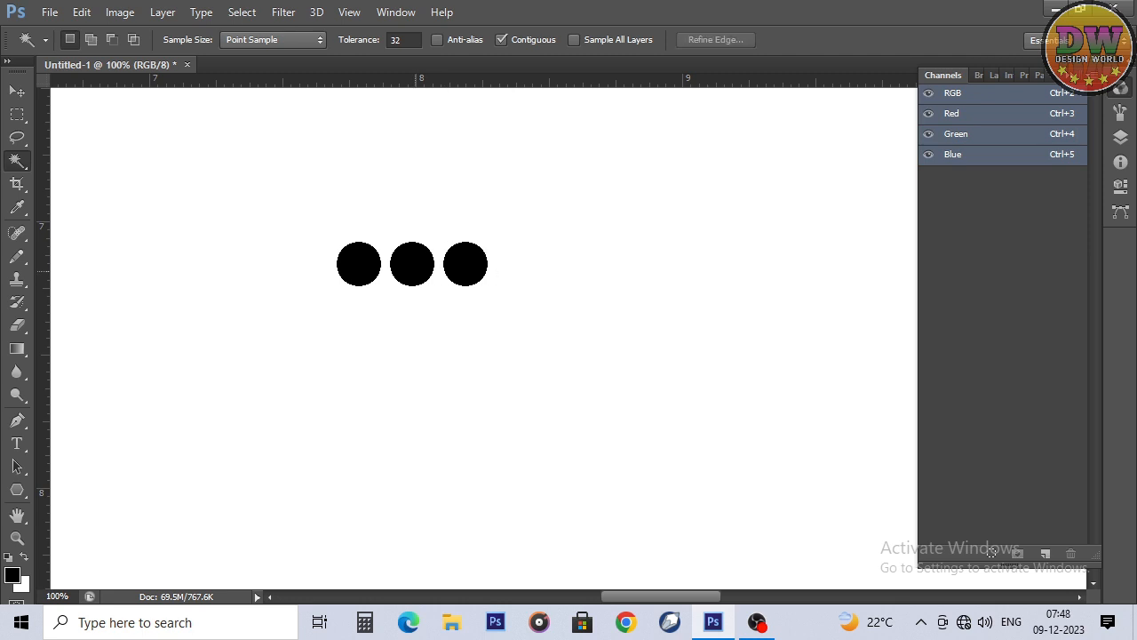
Step: Select all three black dots with the Magic Wand and define them as a brush preset with the default name
click(413, 269)
shift+click(363, 270)
shift+click(459, 271)
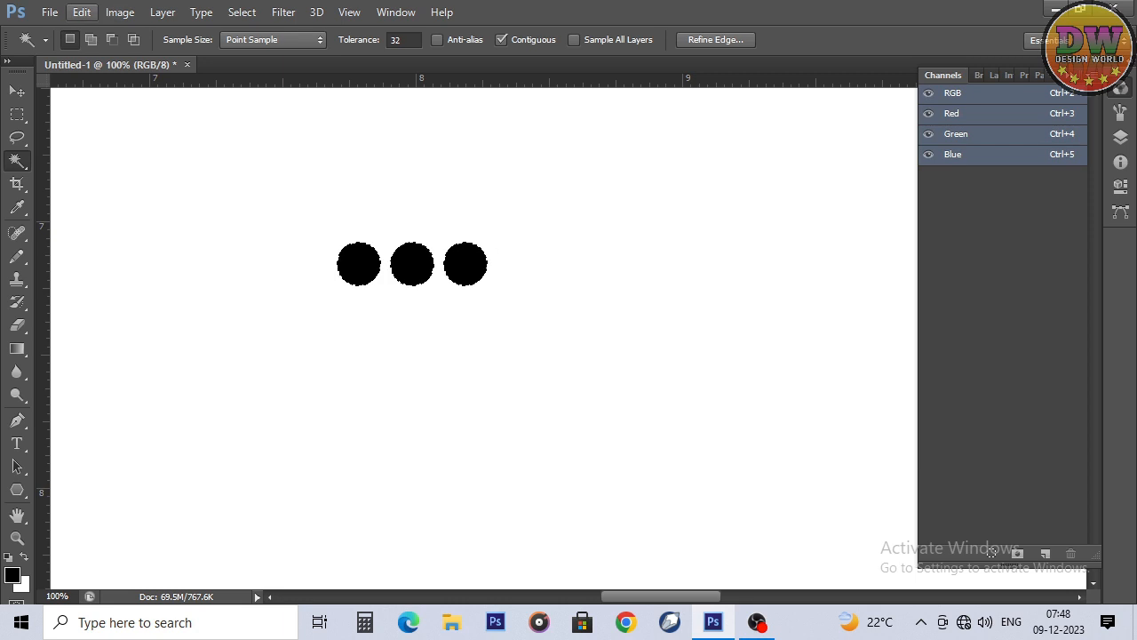
click(82, 11)
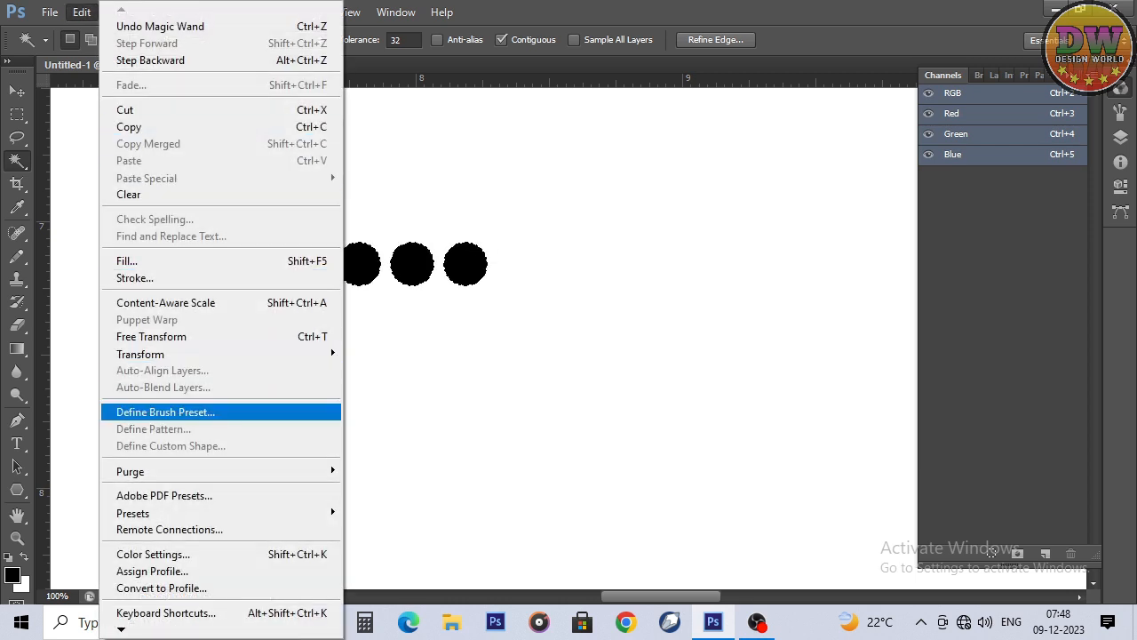
click(165, 411)
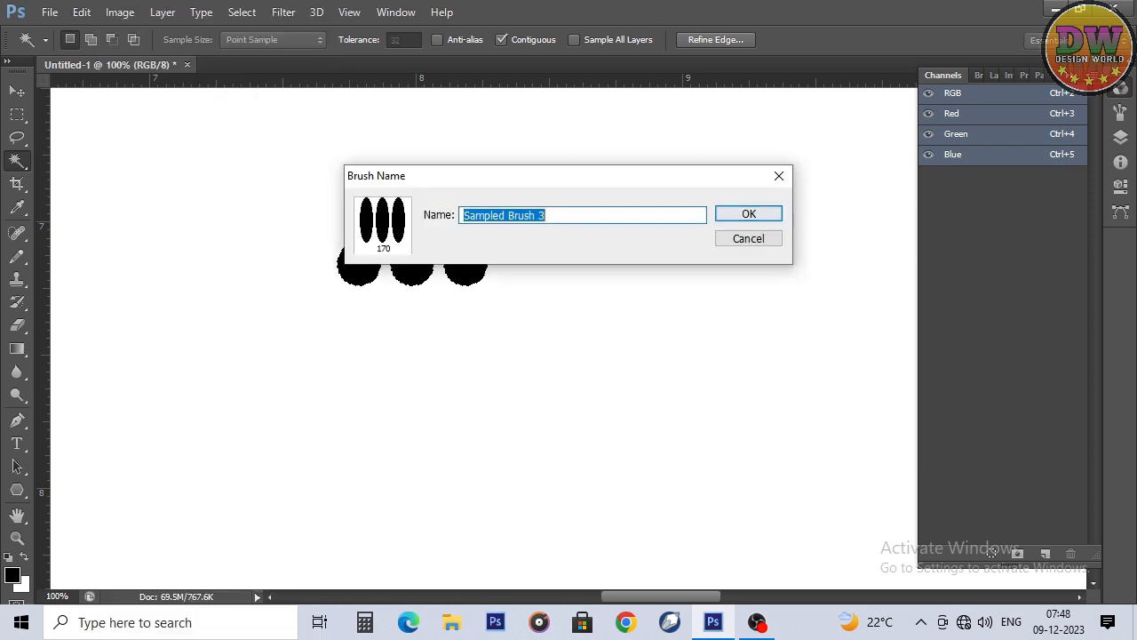
click(748, 213)
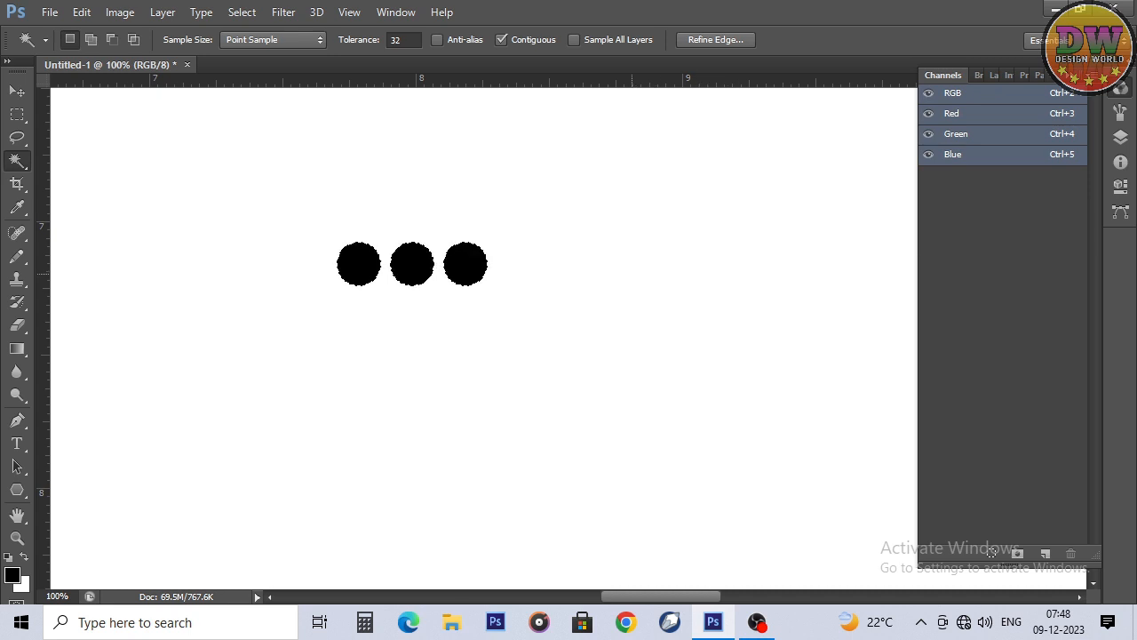
Step: Erase the three dots to leave the canvas blank, and clear the selection
key(ctrl+d)
key(ctrl+a)
key(Delete)
key(ctrl+d)
Step: Draw a closed teardrop path with a rounded top and a pointed bottom using the Pen tool
key(p)
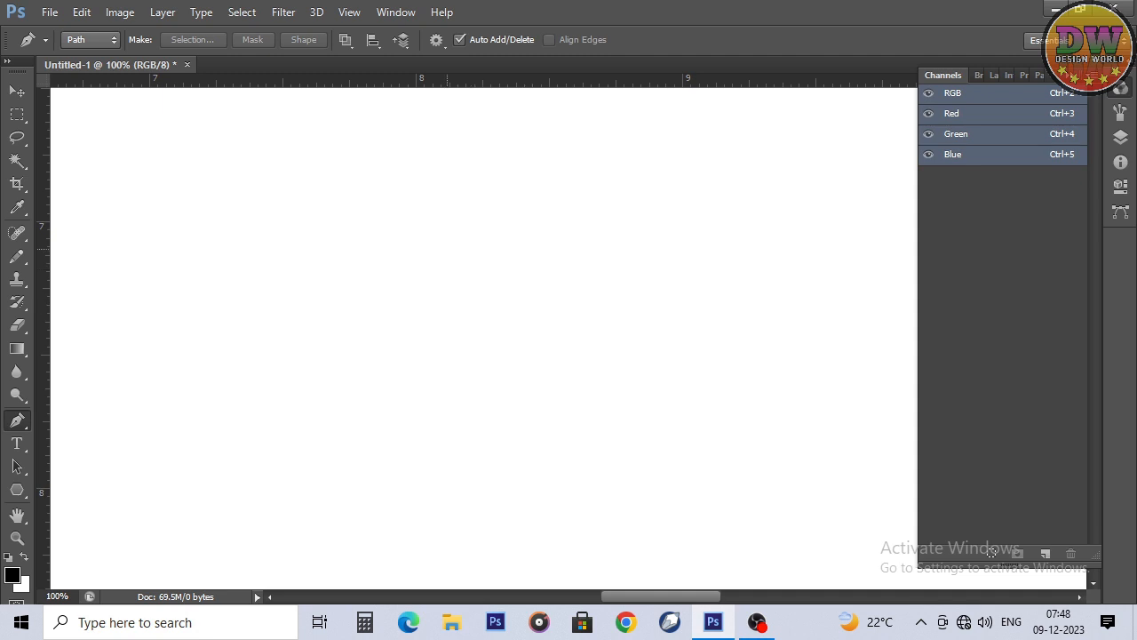
drag(447, 249, 484, 249)
click(447, 332)
click(447, 249)
key(Escape)
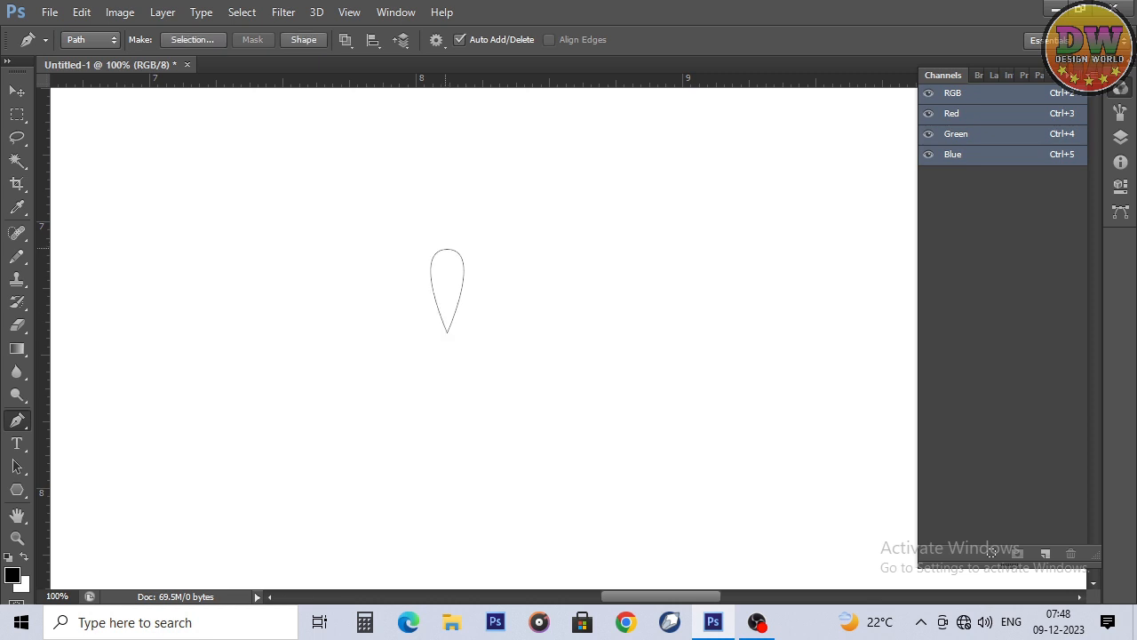
Step: Fill the teardrop path with black and delete the path
right_click(490, 199)
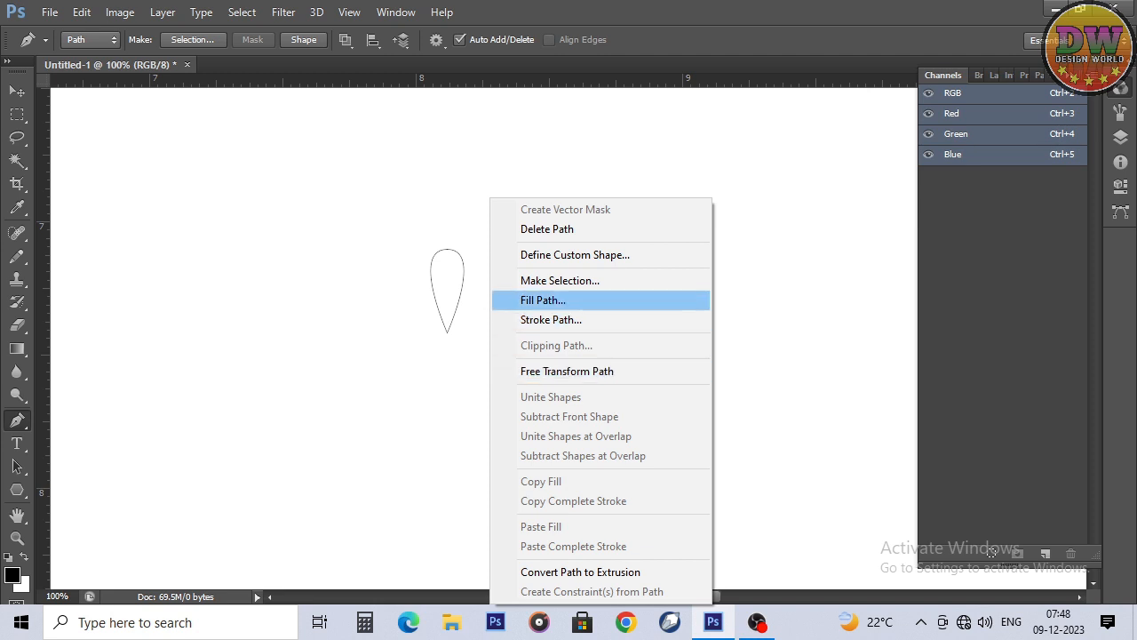
click(543, 300)
click(689, 144)
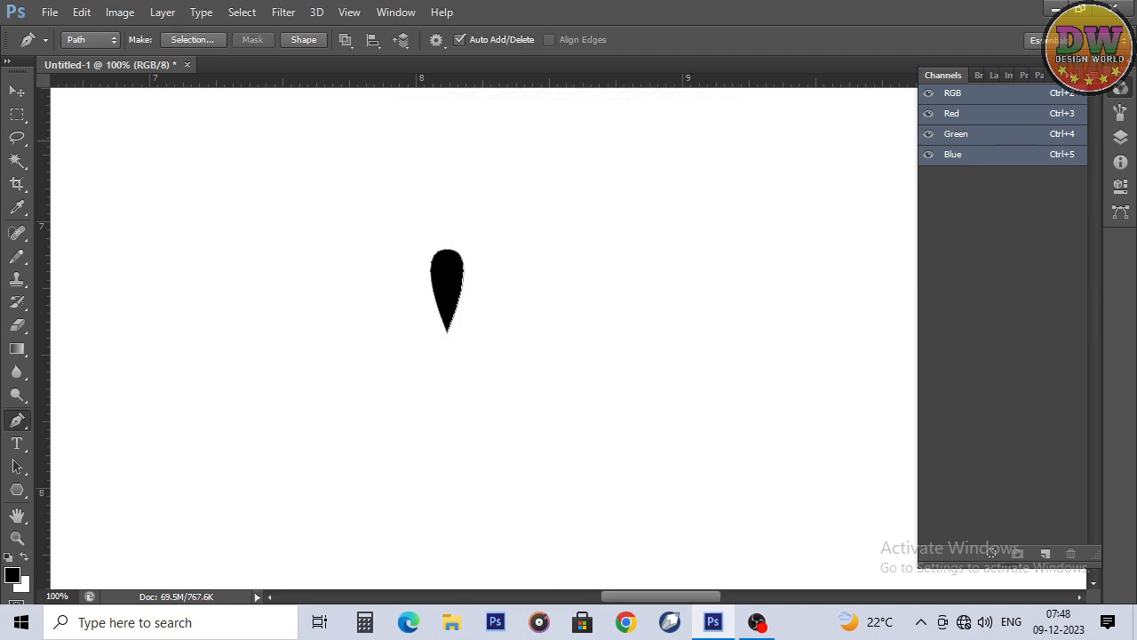
right_click(604, 143)
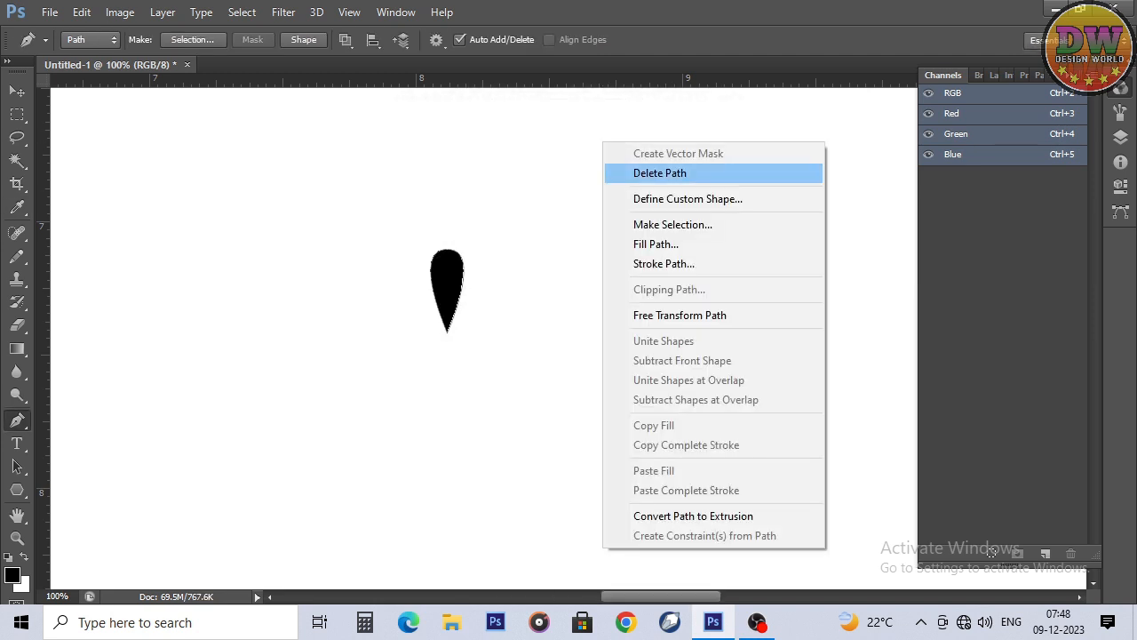
click(659, 173)
Step: Define the Magic Wand selection of the teardrop as a brush preset with the default name, and erase the teardrop from the canvas
key(w)
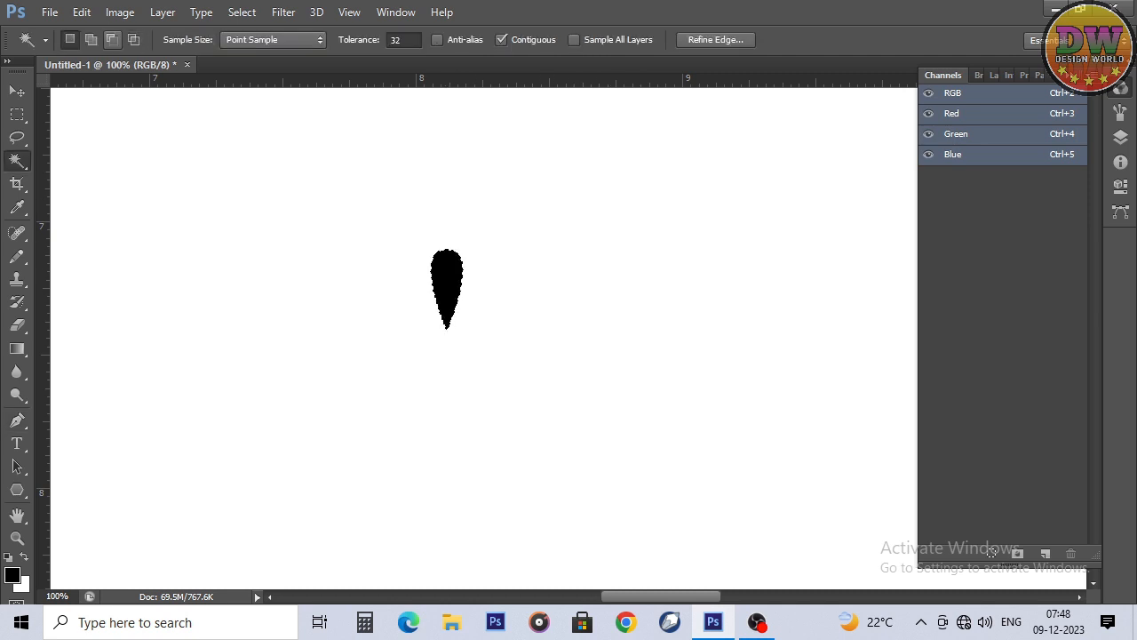
click(81, 13)
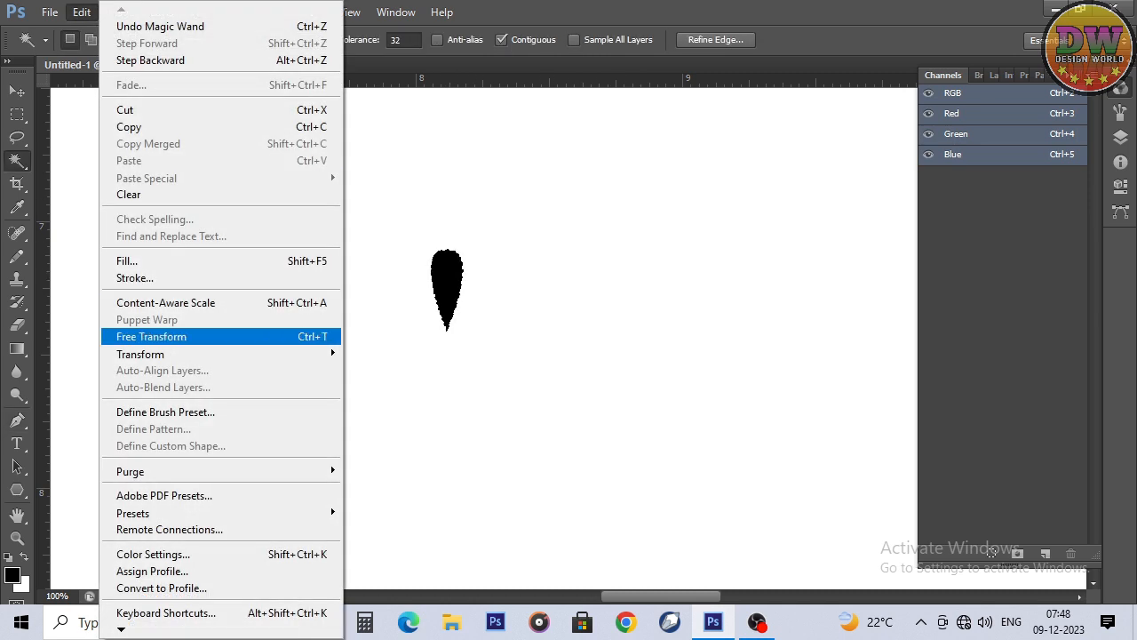
click(165, 412)
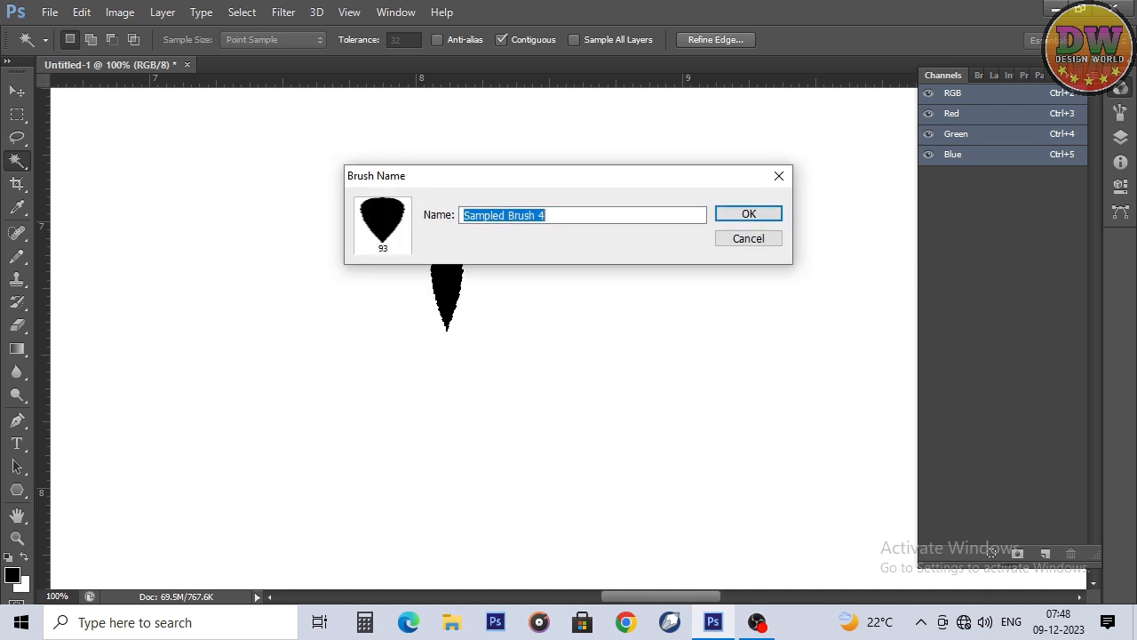
key(Return)
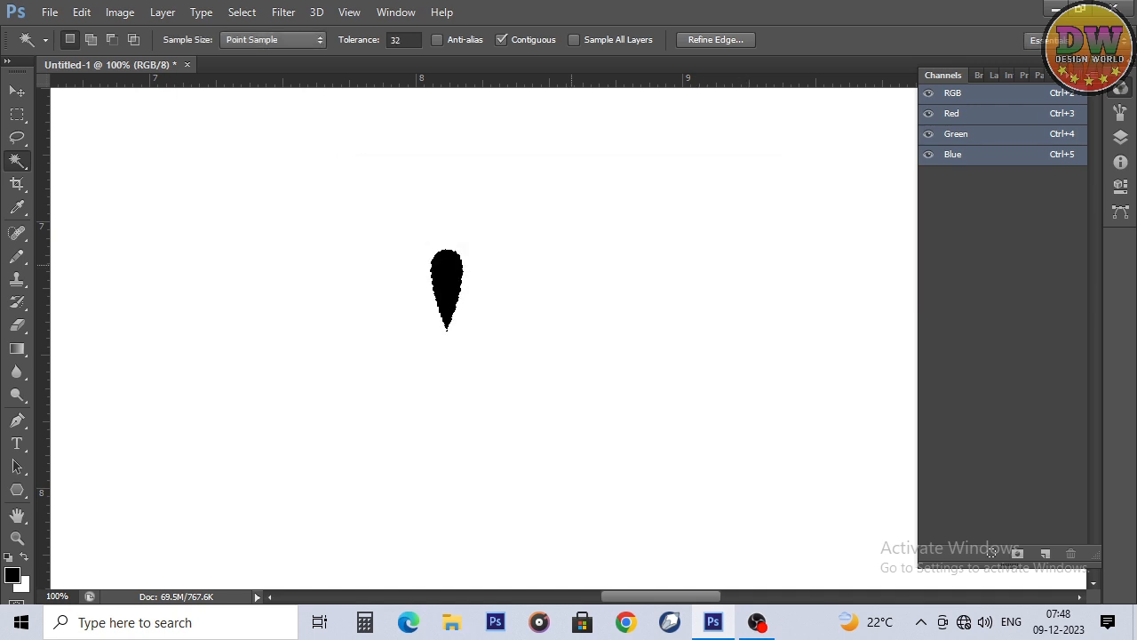
key(Delete)
key(ctrl+d)
Step: Show the grid, draw a closed square path one grid cell in size with the Pen tool, and hide the grid
key(p)
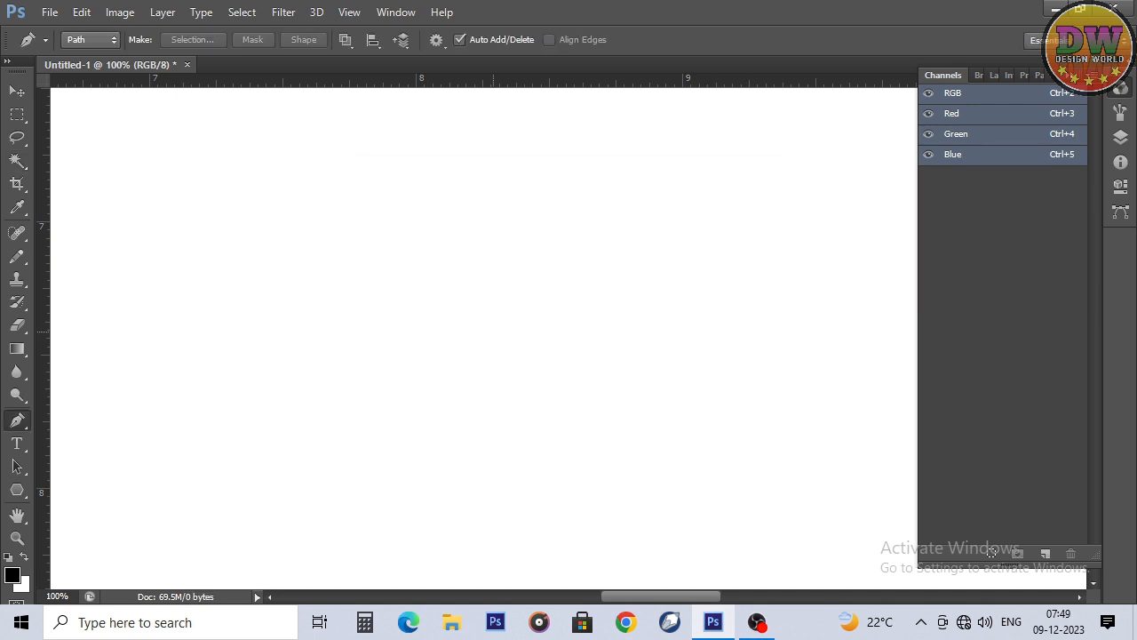
key(ctrl+apostrophe)
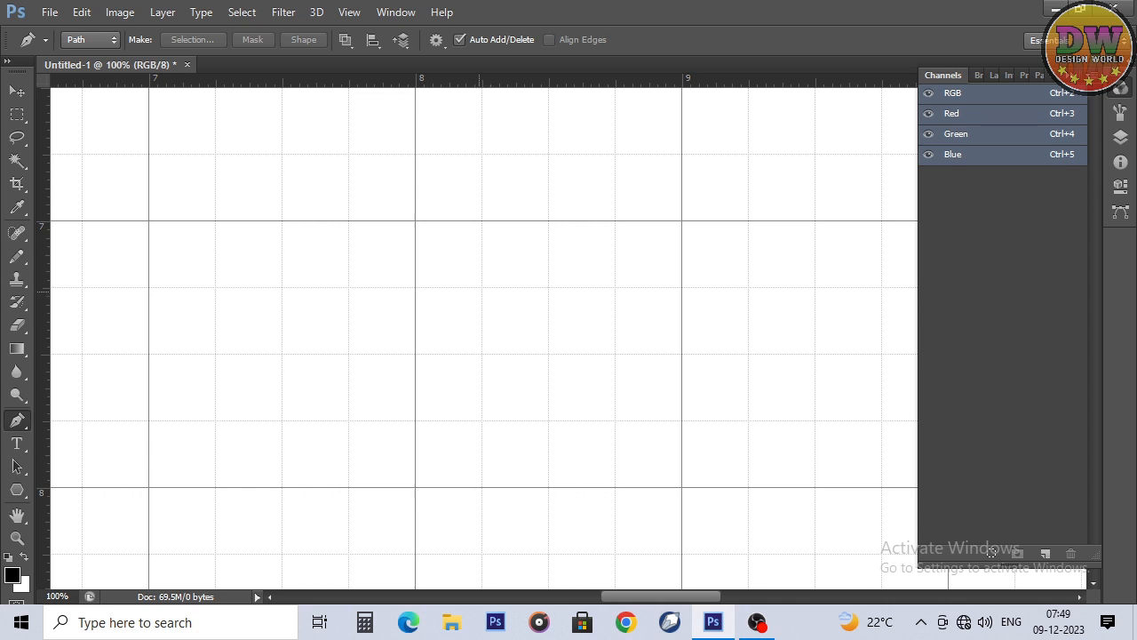
click(483, 288)
click(415, 288)
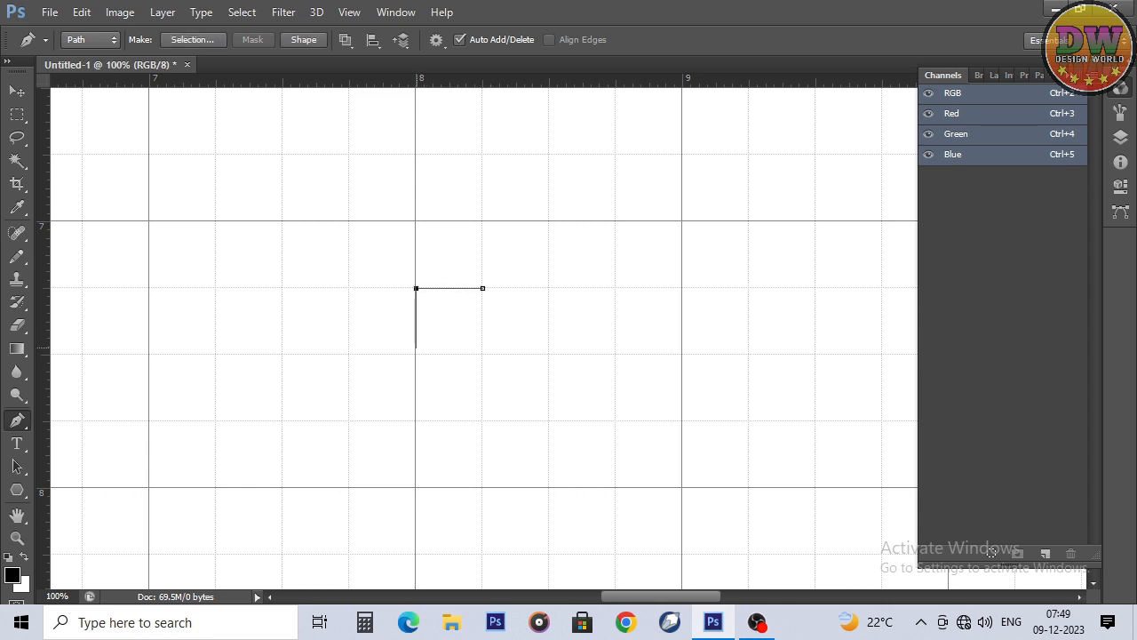
click(414, 355)
click(482, 354)
click(483, 288)
key(ctrl+apostrophe)
Step: Shift the square path's two top anchor points to the right to slant it into a parallelogram
drag(359, 272, 500, 288)
key(shift+Right)
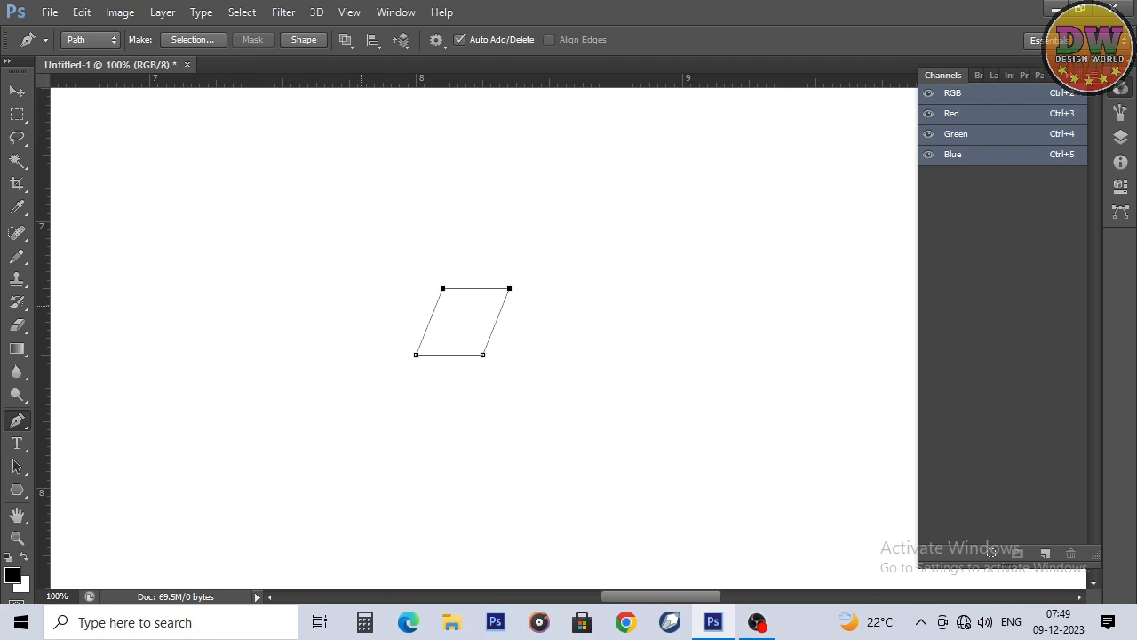
ctrl+click(361, 305)
Step: Scale the parallelogram path down to a little over half its size, keeping its lower-left corner in place
ctrl+click(461, 318)
key(ctrl+t)
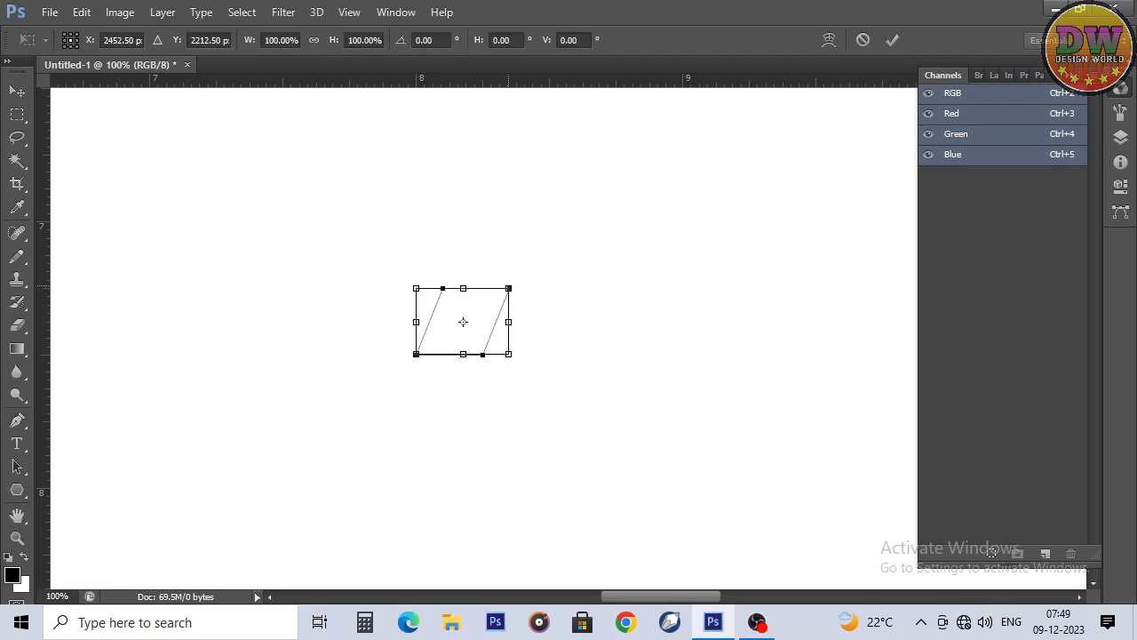
drag(509, 287, 528, 338)
key(Return)
key(Return)
Step: Duplicate the parallelogram path to the right and flip the copy horizontally to form a mirrored pair
key(ctrl+t)
right_click(523, 336)
click(588, 302)
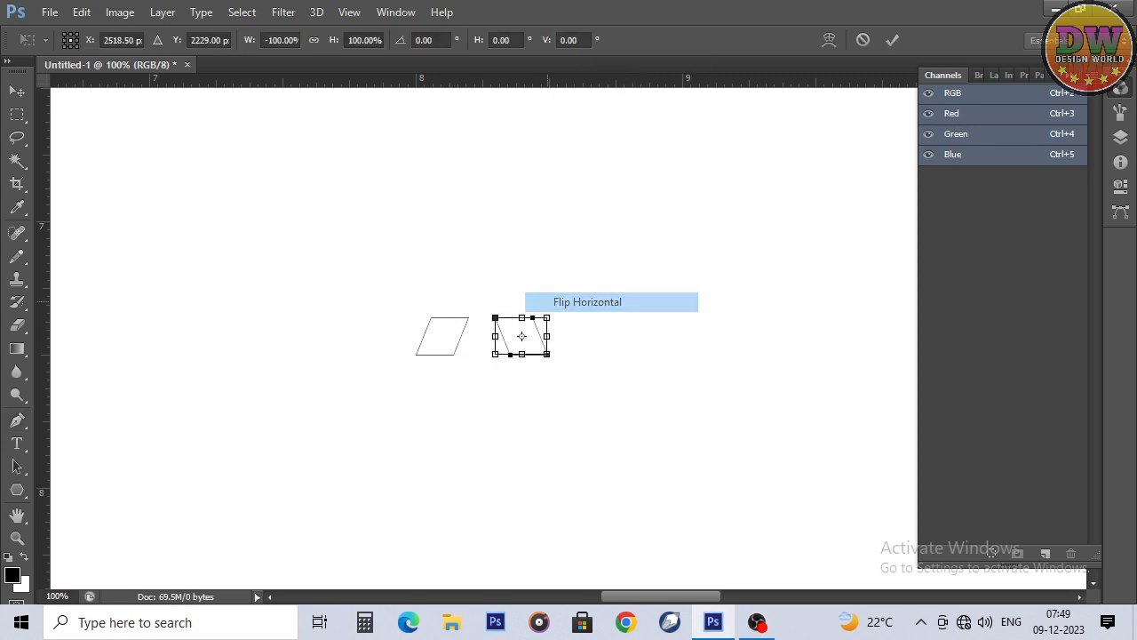
key(Return)
key(Return)
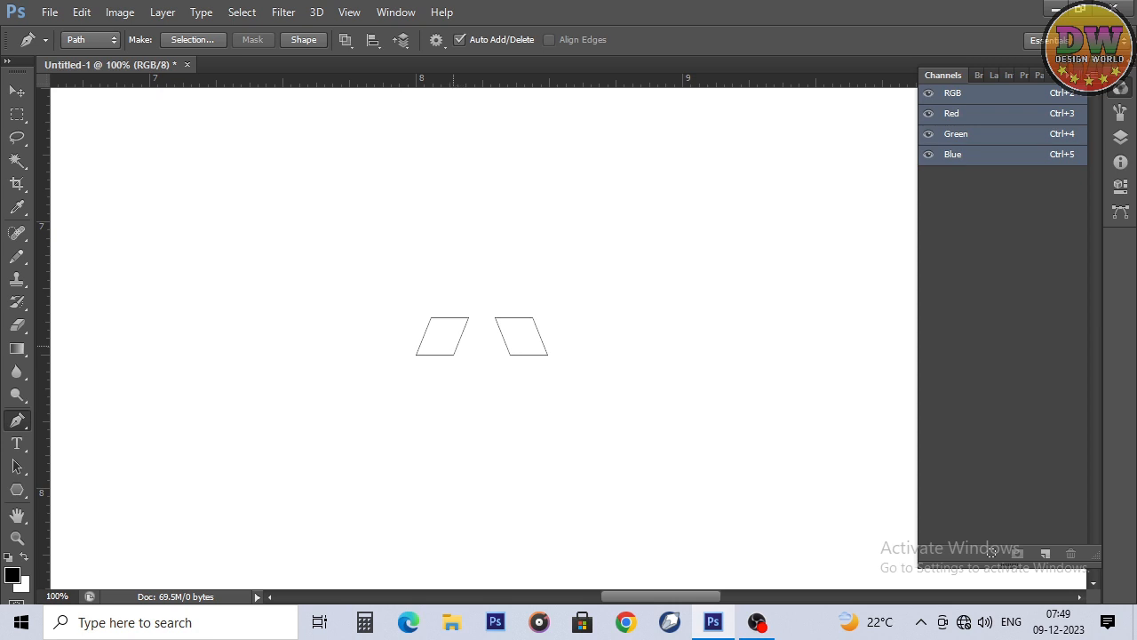
Step: Select both parallelogram paths and scale them down slightly together around their common centre
ctrl+click(453, 346)
ctrl+click(531, 334)
ctrl+click(531, 334)
ctrl+click(634, 286)
drag(586, 277, 398, 384)
key(ctrl+t)
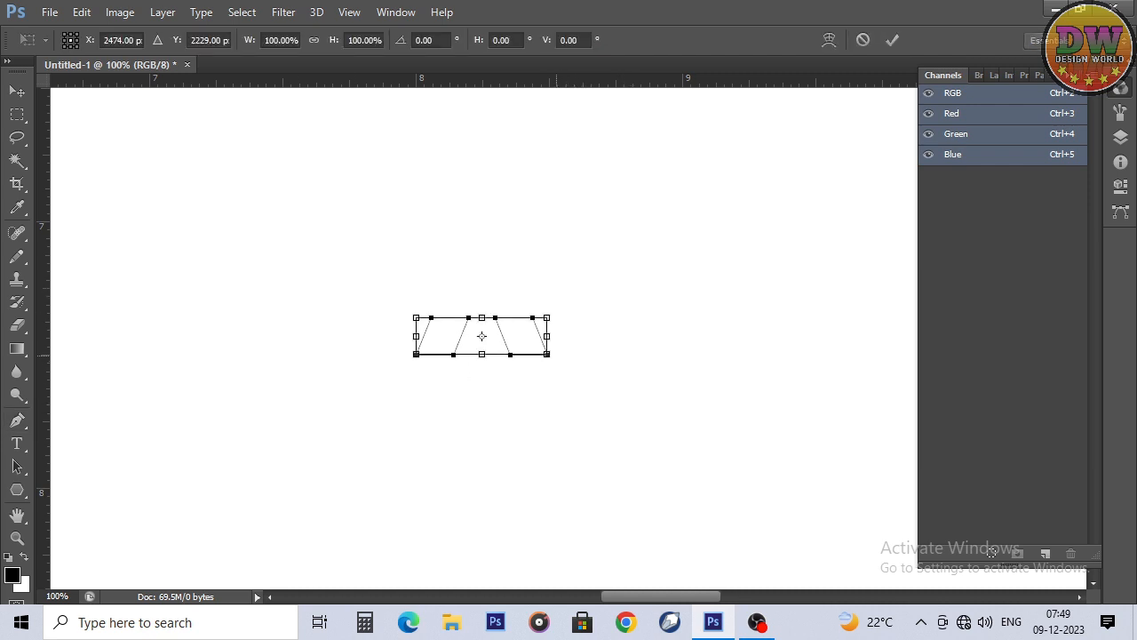
drag(549, 356, 541, 355)
key(Return)
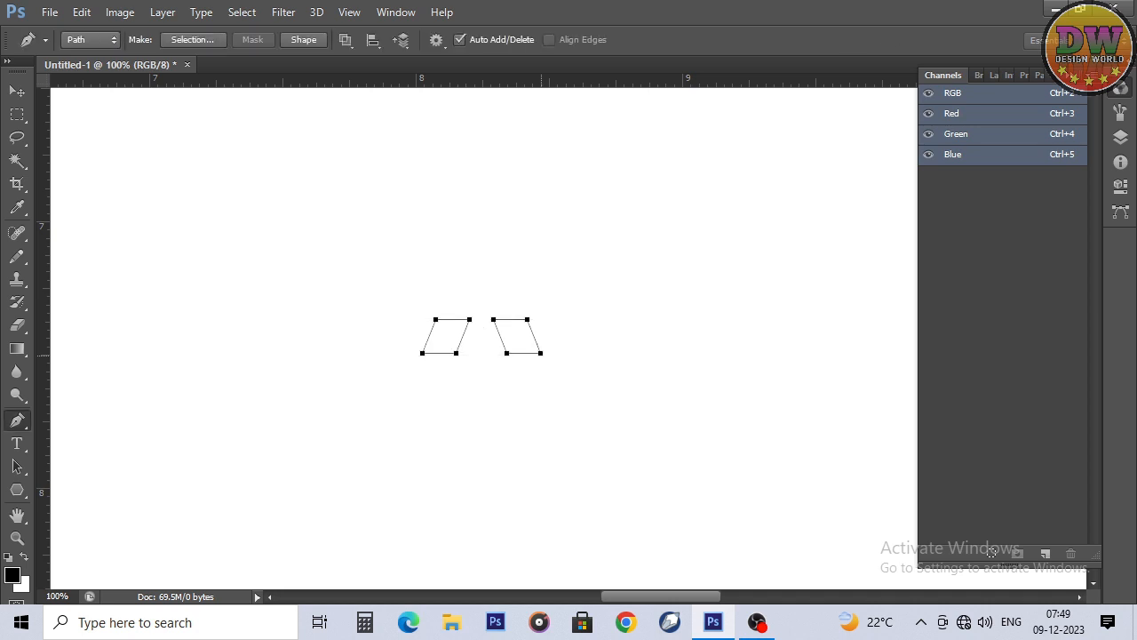
Step: Try to narrow the top edges of the mirrored parallelogram paths by scaling their four top anchor points together
ctrl+click(562, 349)
drag(419, 297, 514, 336)
key(ctrl+t)
key(Return)
key(p)
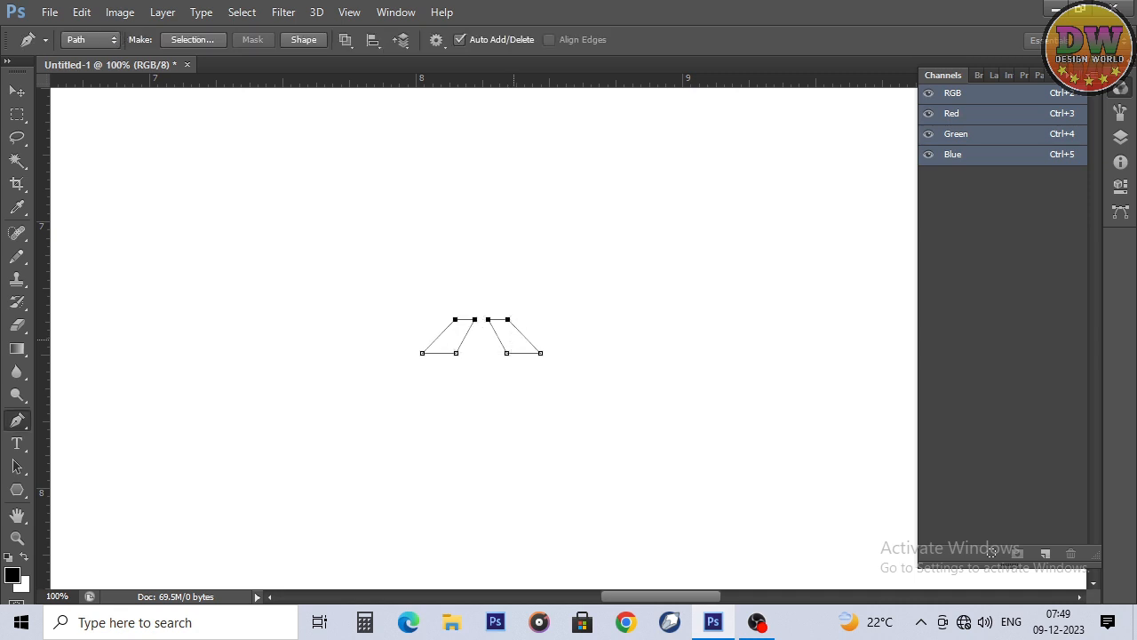
Step: Fill both parallelogram paths with black and delete the paths
drag(325, 284, 569, 422)
right_click(513, 336)
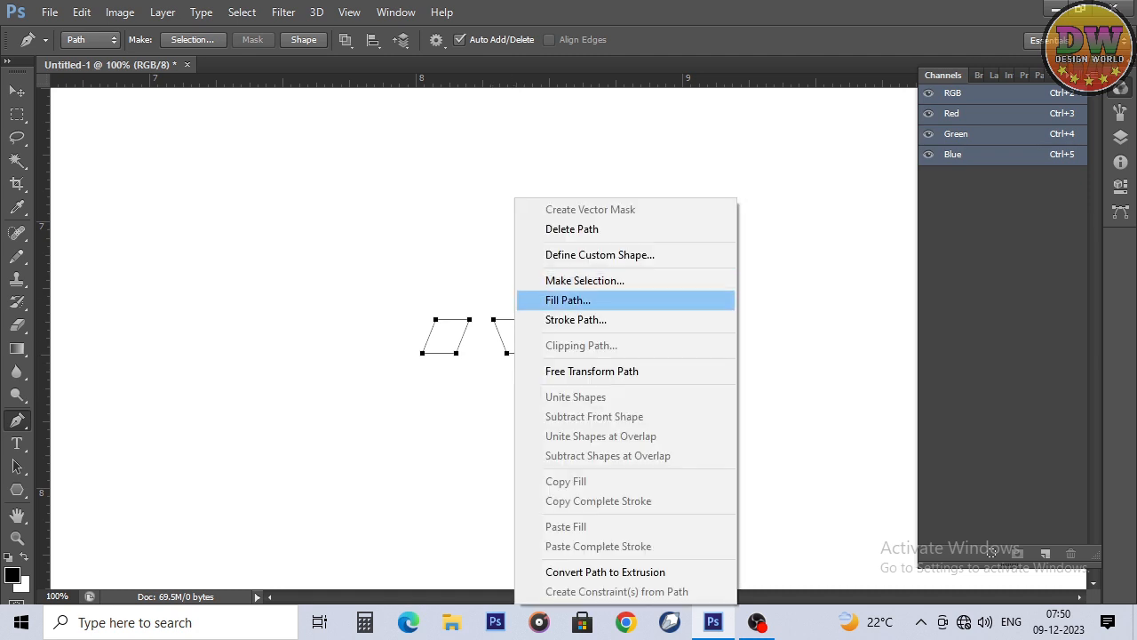
click(550, 300)
click(689, 144)
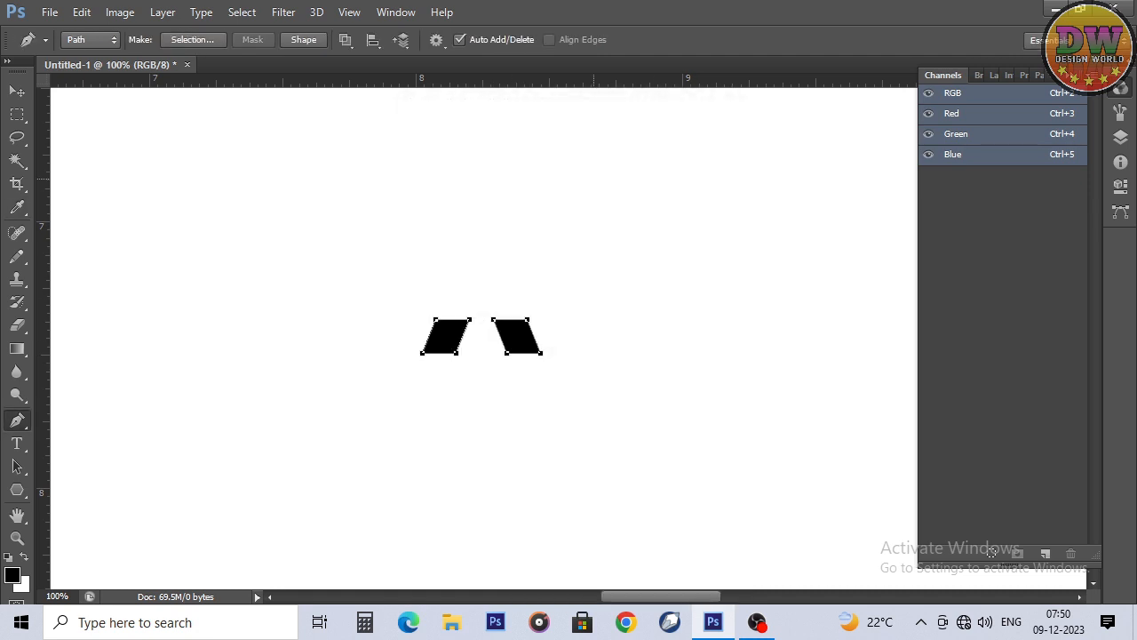
right_click(595, 180)
click(651, 212)
Step: Select both black parallelograms with the Magic Wand and define them as a brush preset, keeping the default name
key(w)
click(516, 336)
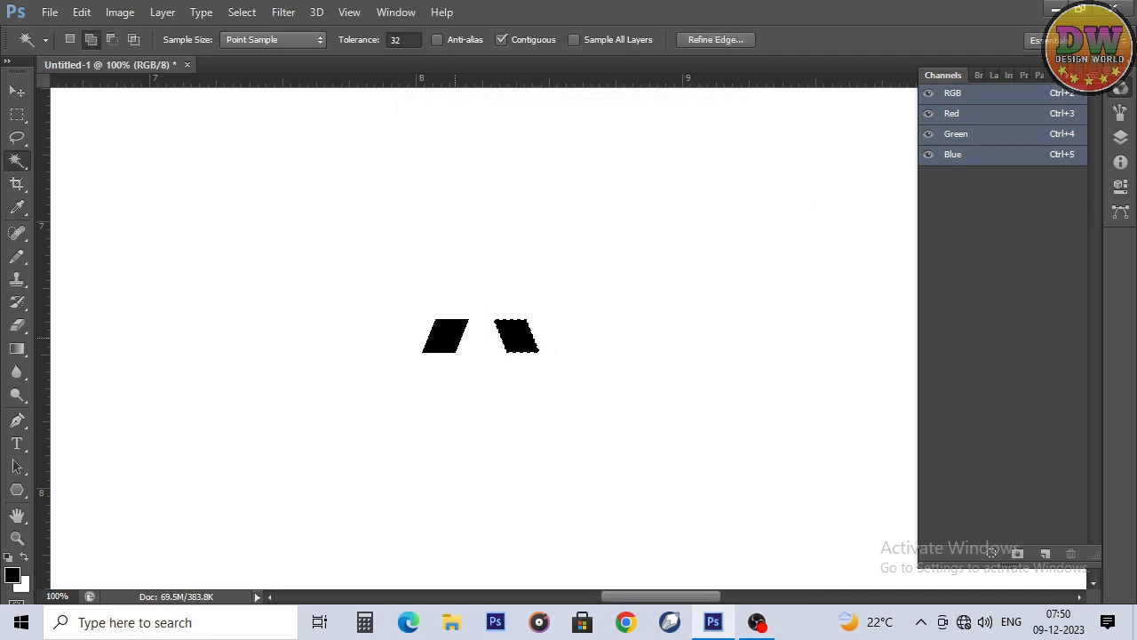
shift+click(446, 336)
click(81, 12)
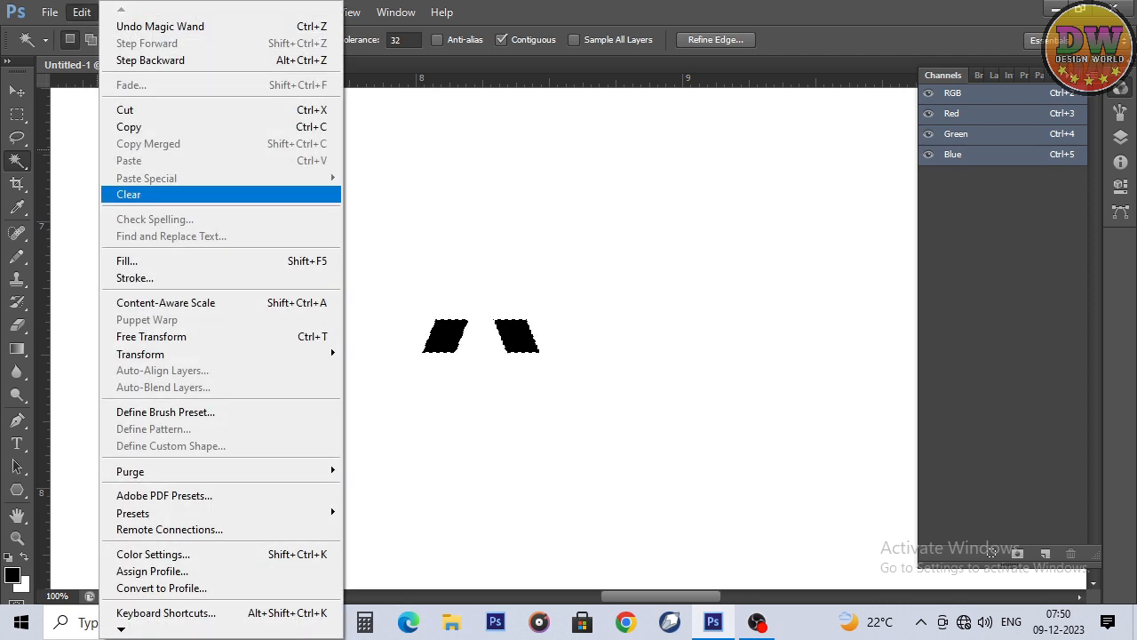
click(165, 412)
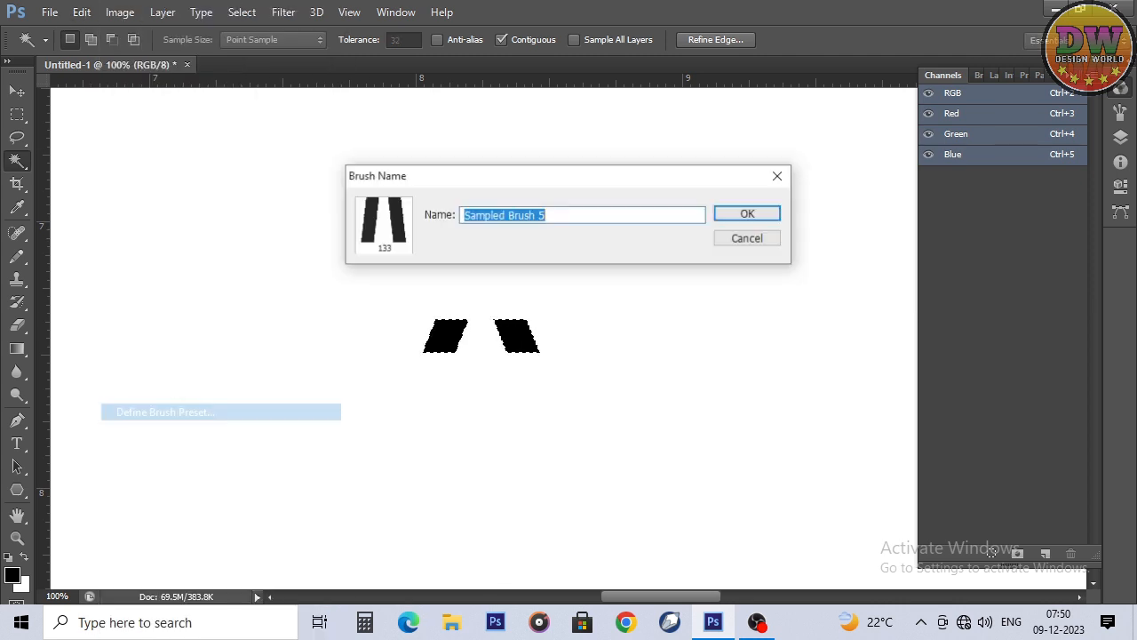
key(Return)
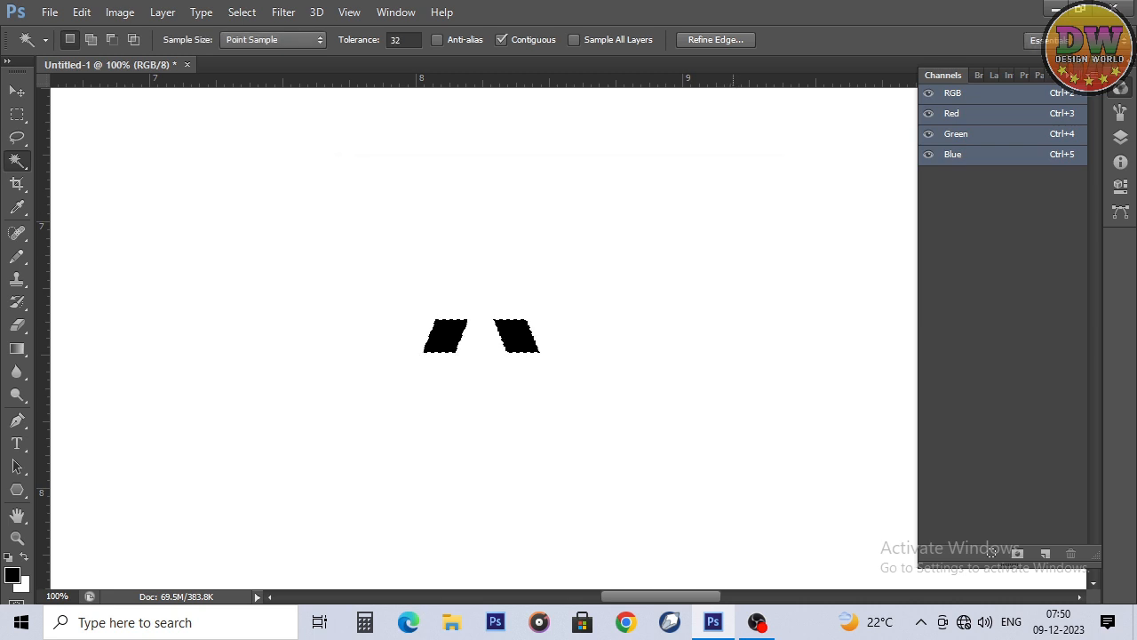
Step: Deselect the parallelograms and clear everything from the whole canvas
key(ctrl+d)
key(z)
drag(558, 322, 471, 327)
drag(553, 396, 487, 409)
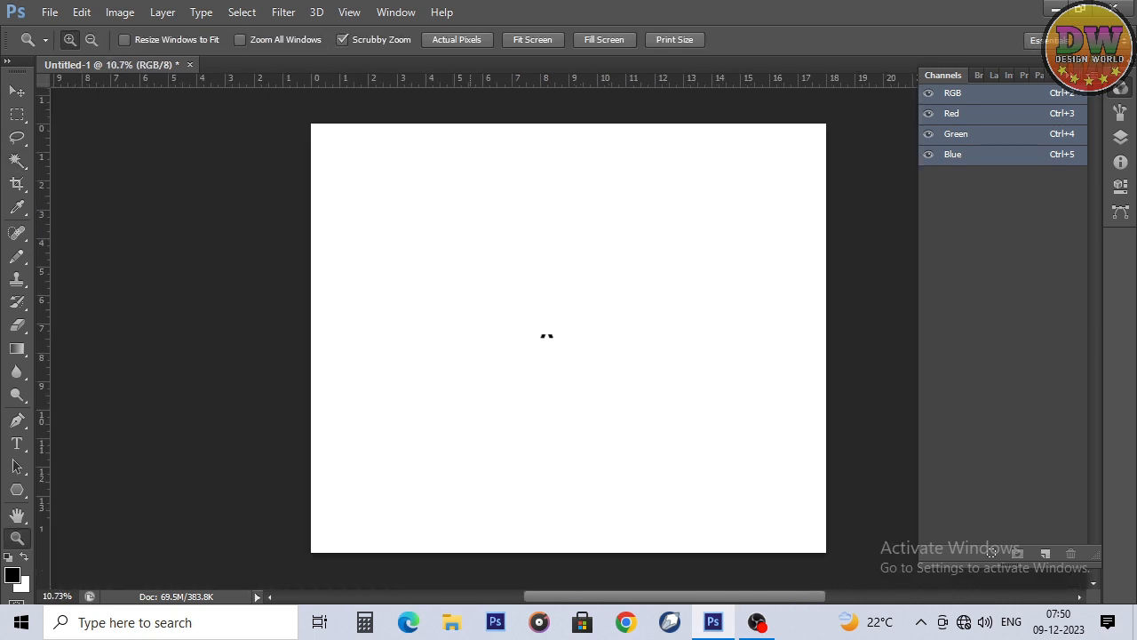
key(ctrl+a)
key(Delete)
Step: Draw a downward-pointing triangle path in the upper left of the canvas and a four-sided polygon path as a square below it
drag(436, 267, 445, 370)
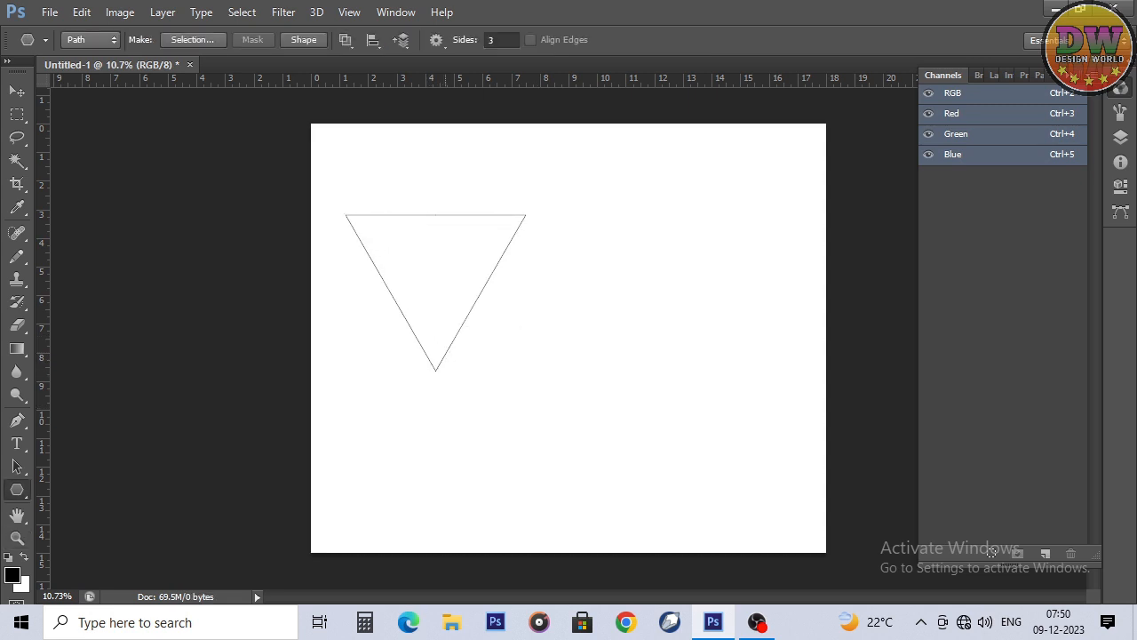
drag(456, 243, 448, 204)
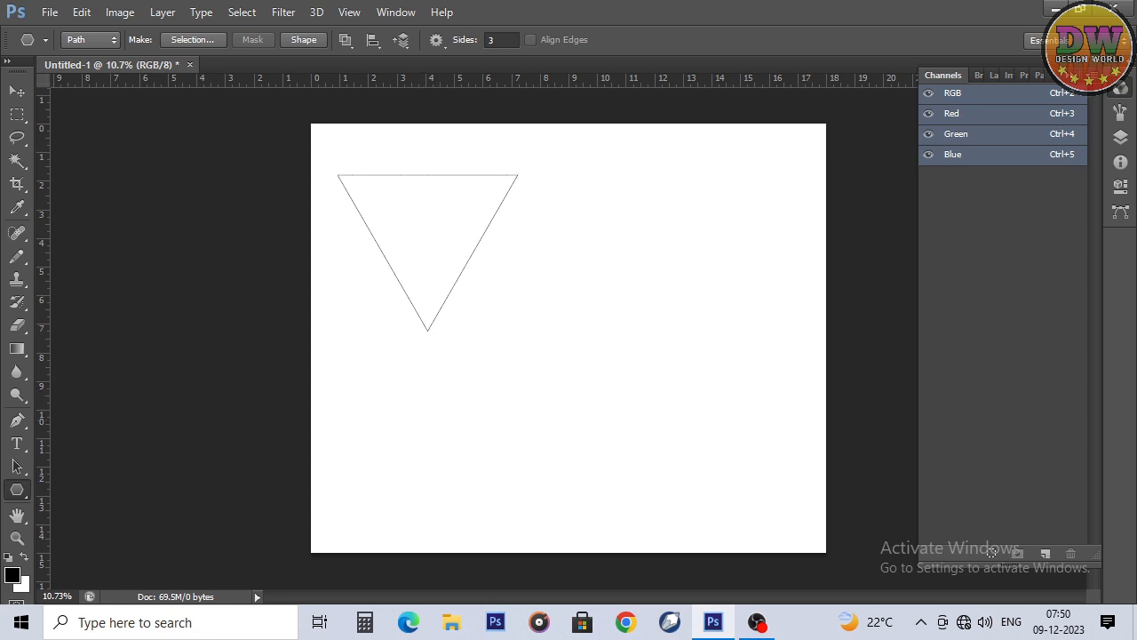
right_click(17, 489)
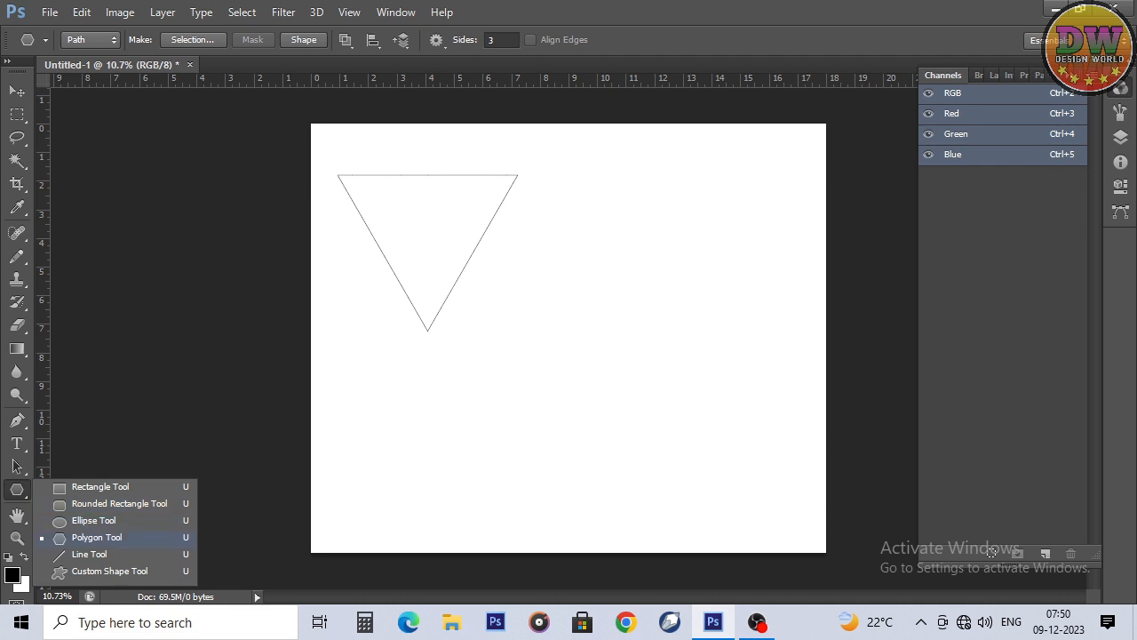
click(97, 537)
double_click(493, 40)
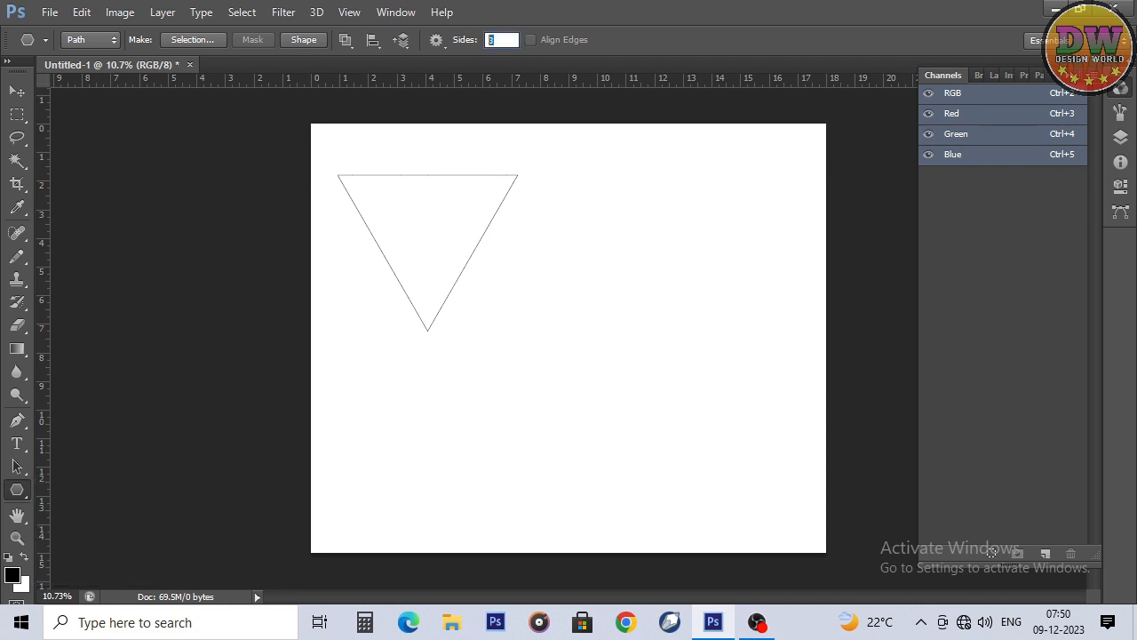
text(4)
drag(421, 438, 499, 515)
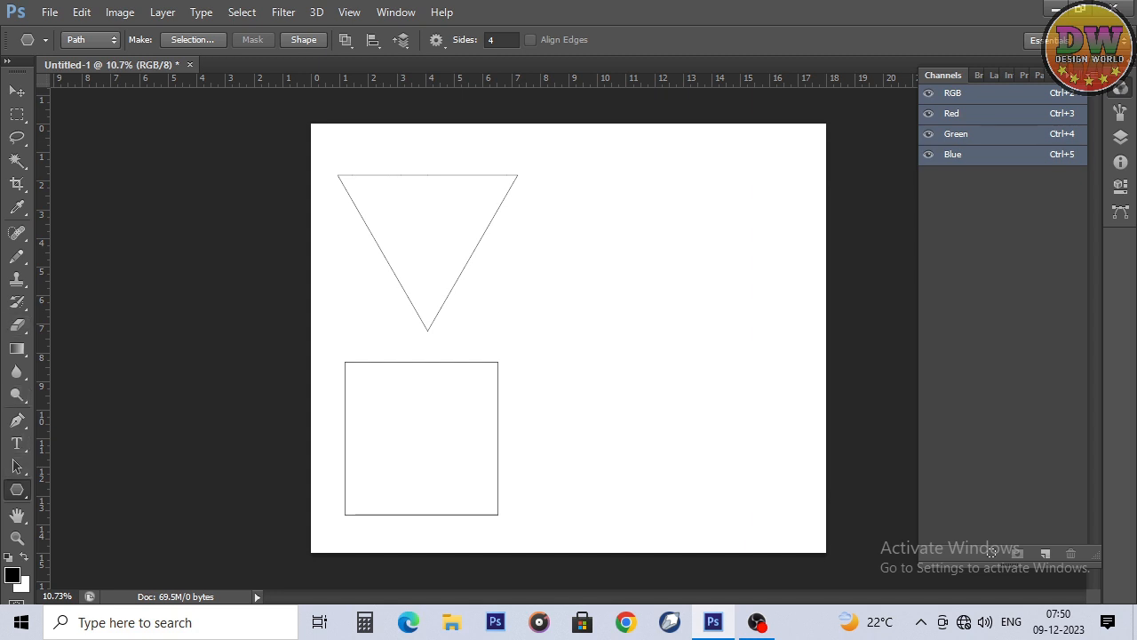
Step: Draw a large circle path with the Ellipse tool in the right half of the canvas, beside the triangle and square
right_click(16, 490)
click(93, 519)
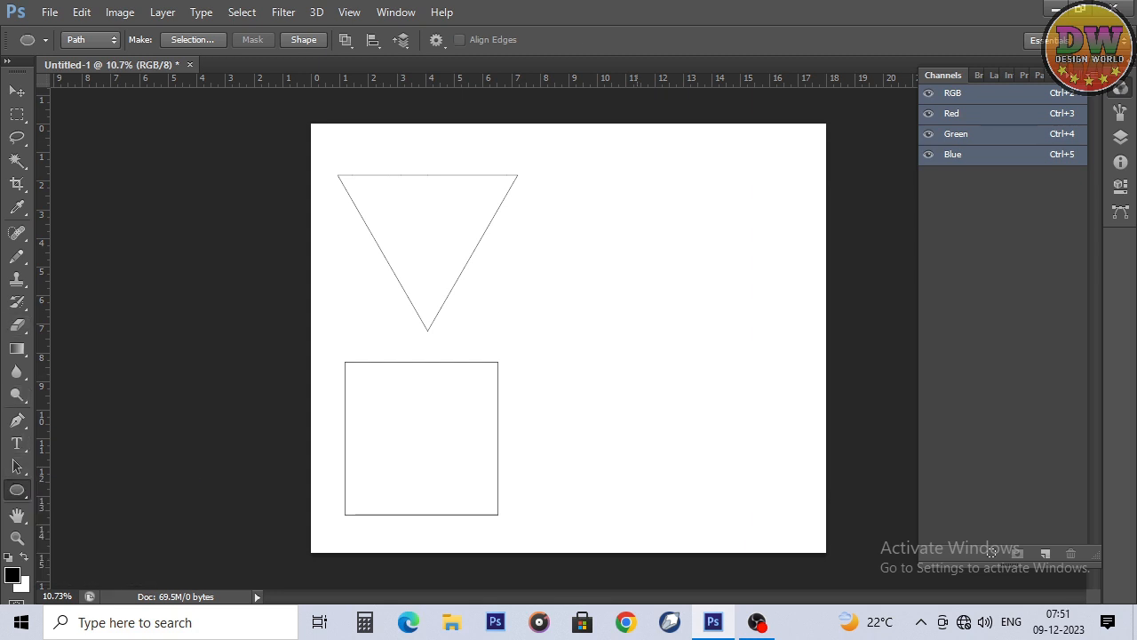
drag(689, 308, 818, 435)
drag(817, 475, 819, 477)
drag(763, 405, 750, 405)
click(676, 302)
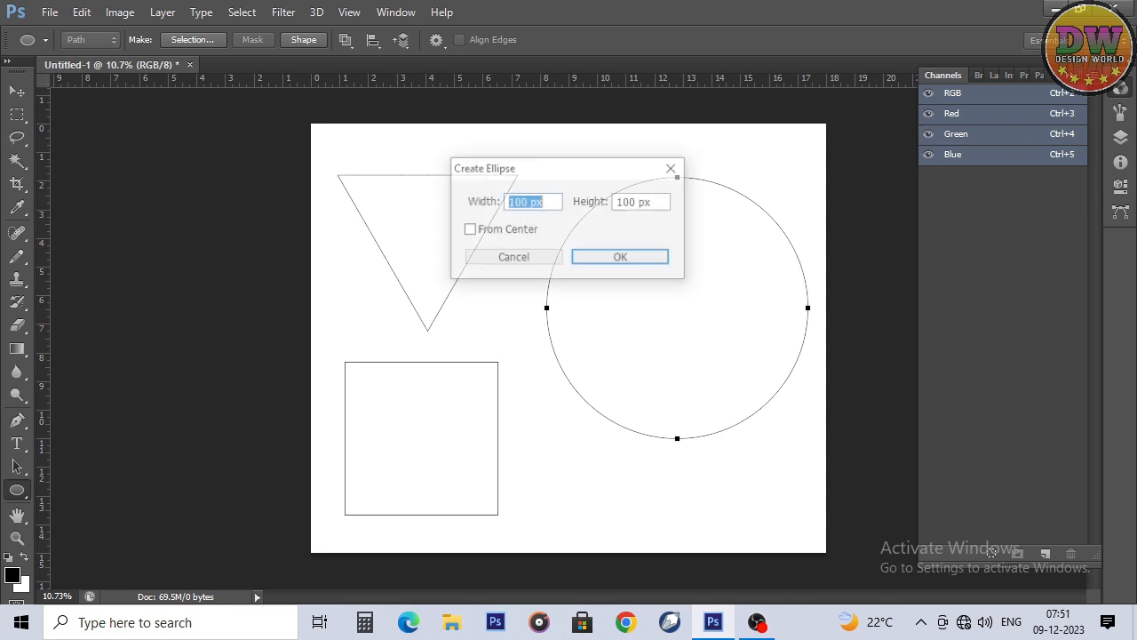
click(513, 257)
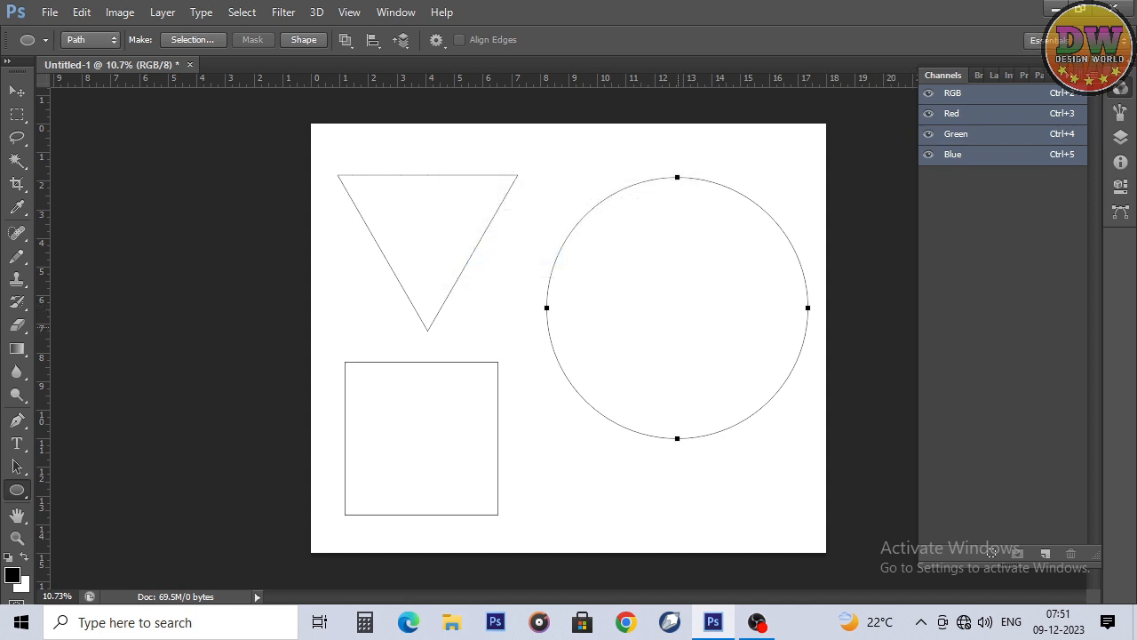
Step: Draw a small circle path centred in the large one, scale it to 85.24%, and add a medium concentric circle between them
drag(675, 311, 754, 390)
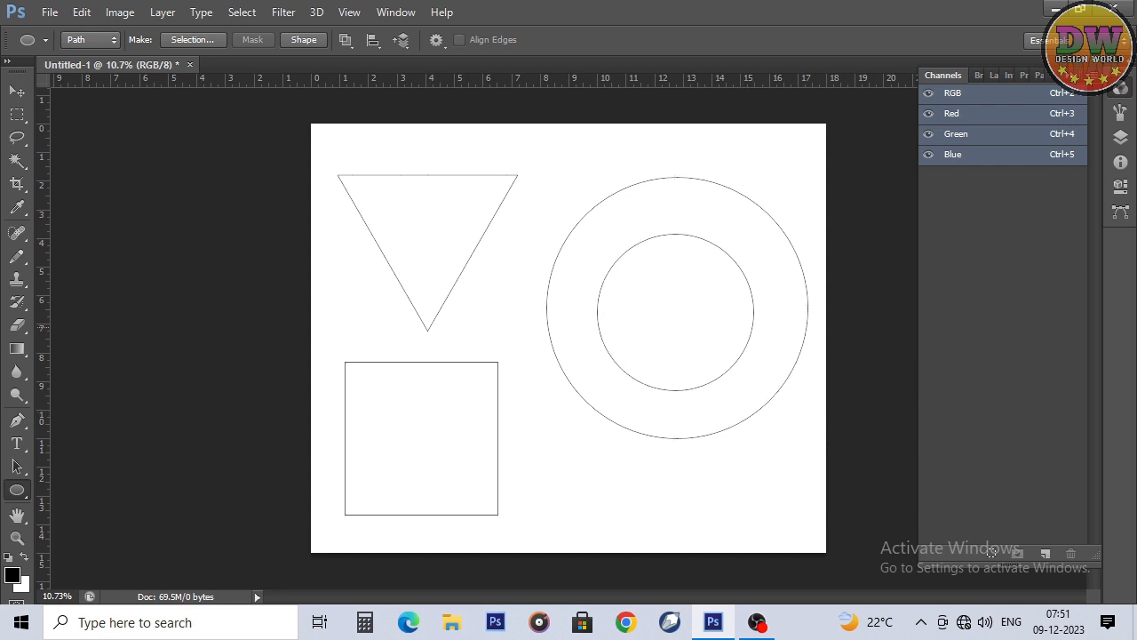
drag(749, 329, 756, 327)
key(ctrl+t)
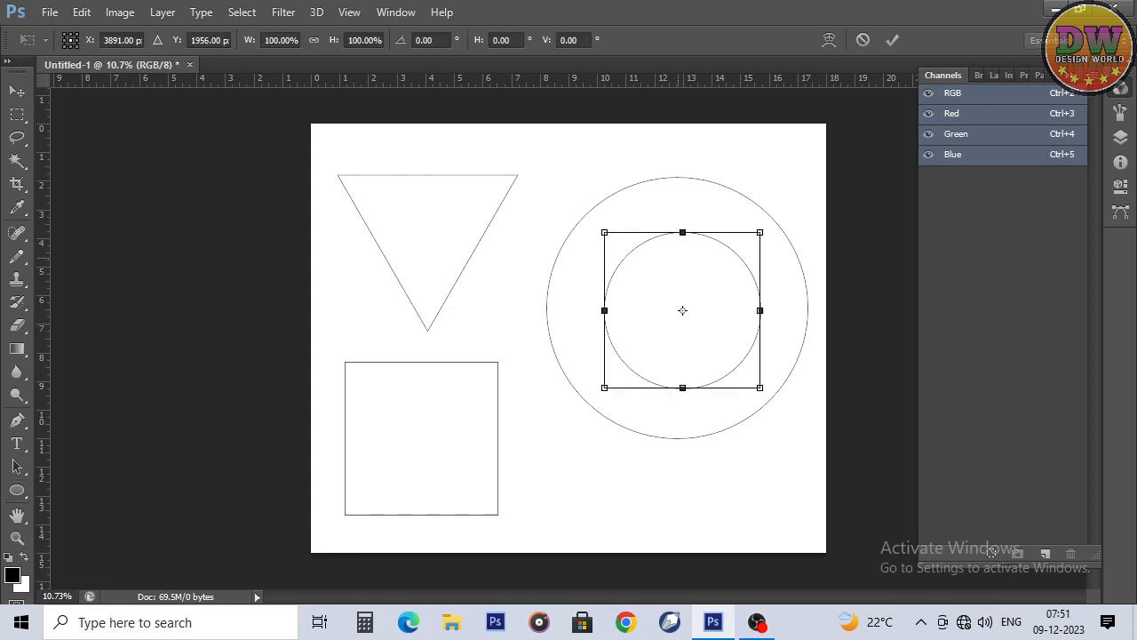
key(Return)
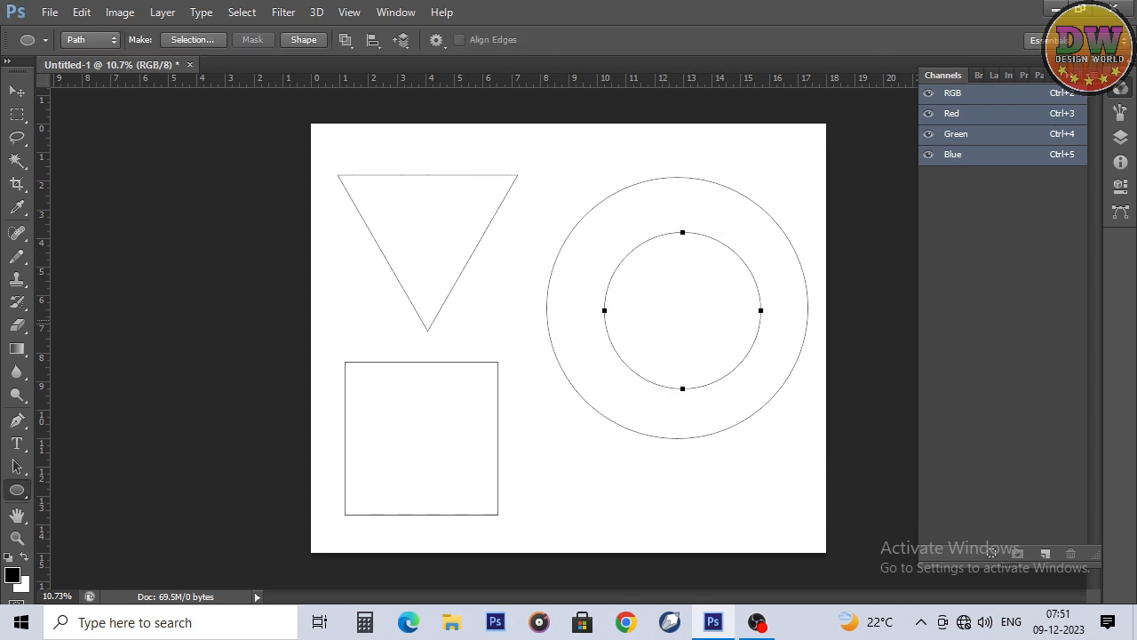
key(ctrl+t)
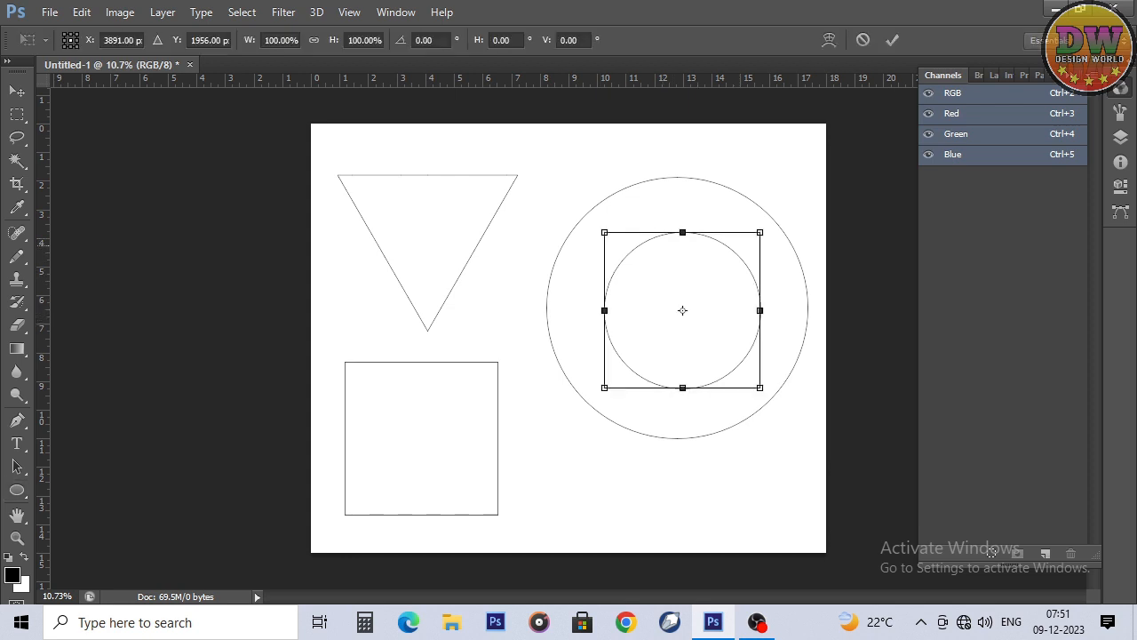
drag(761, 232, 748, 244)
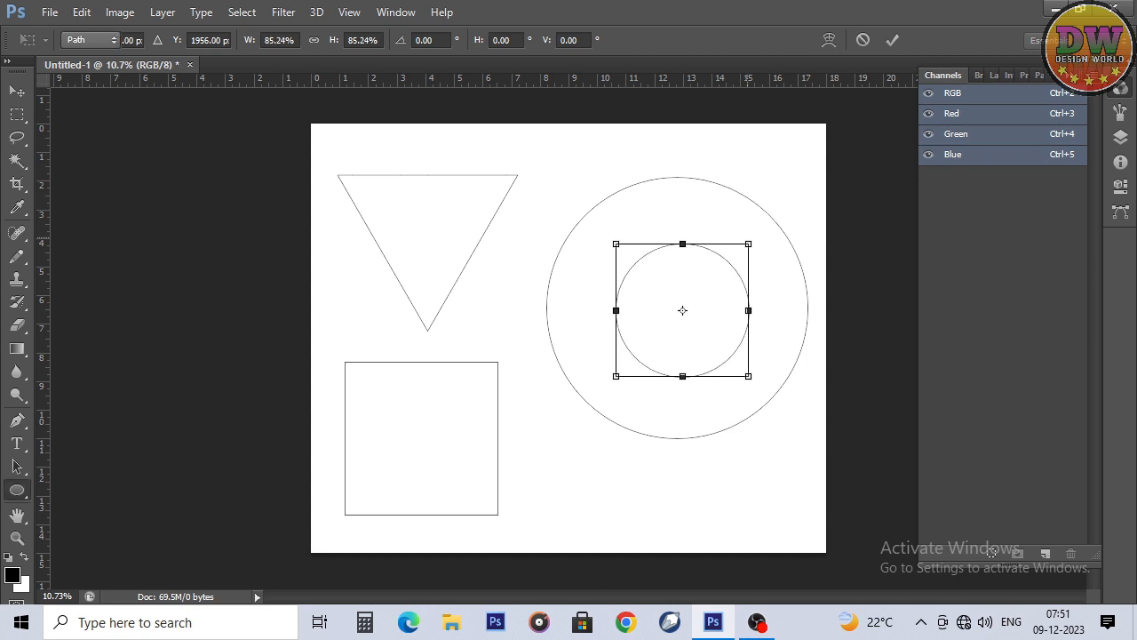
key(Return)
drag(730, 358, 785, 414)
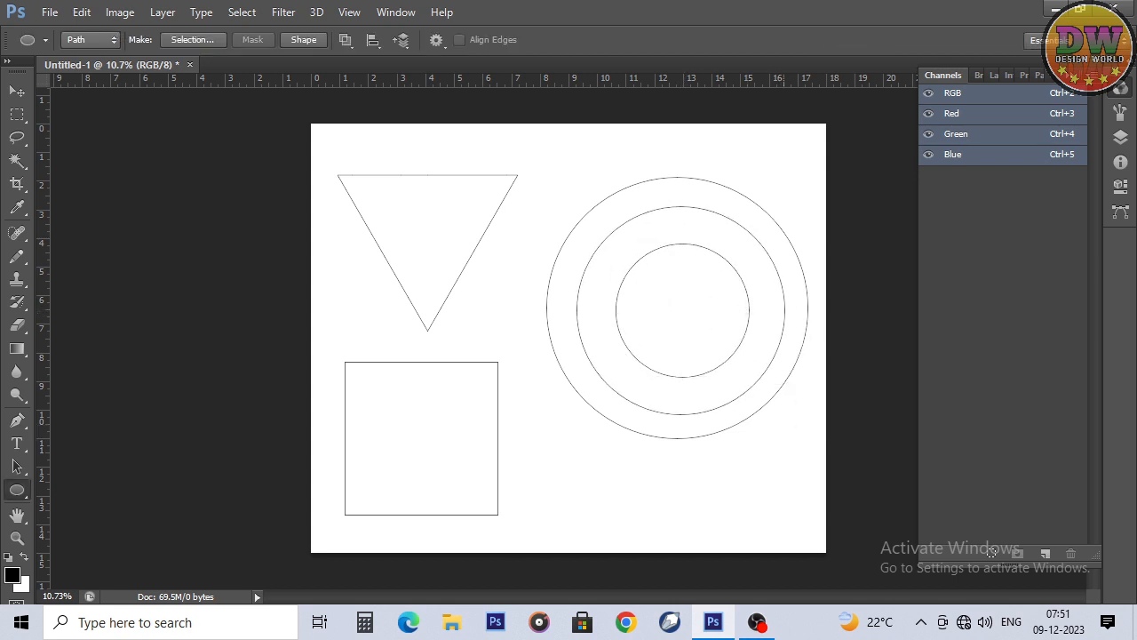
Step: Draw two separate slanted straight line paths with the Pen tool below the circles, a long one and a shorter one beneath it
key(p)
click(544, 528)
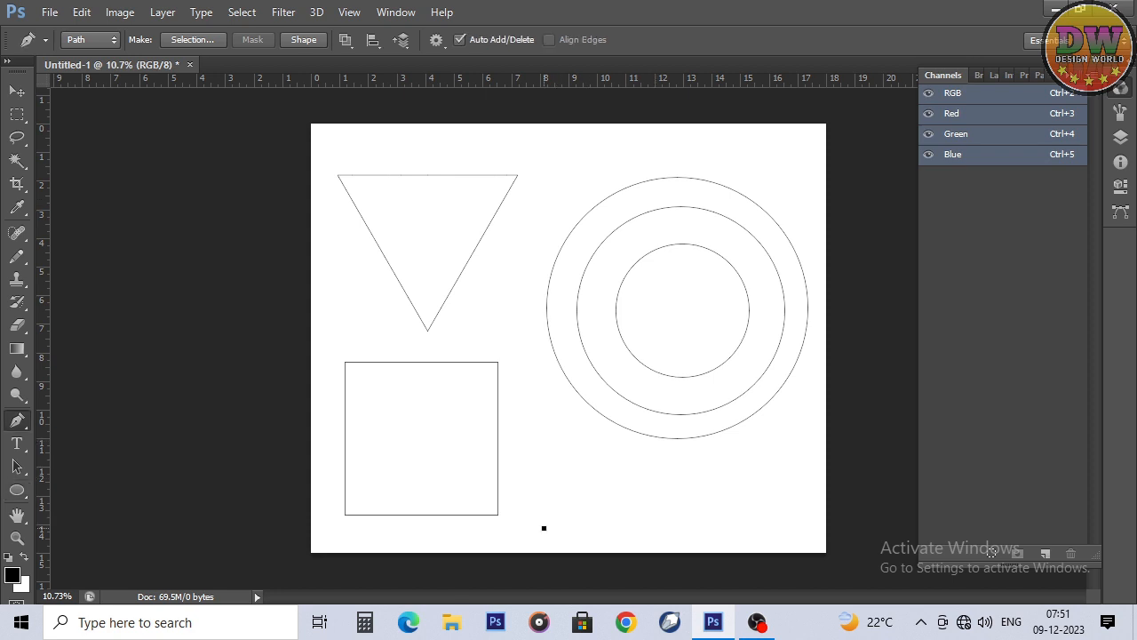
click(788, 437)
key(Escape)
click(804, 479)
click(689, 533)
Step: Add a new alpha channel and choose the 98 px mirrored-leaf brush tip for the Pencil tool
click(1045, 553)
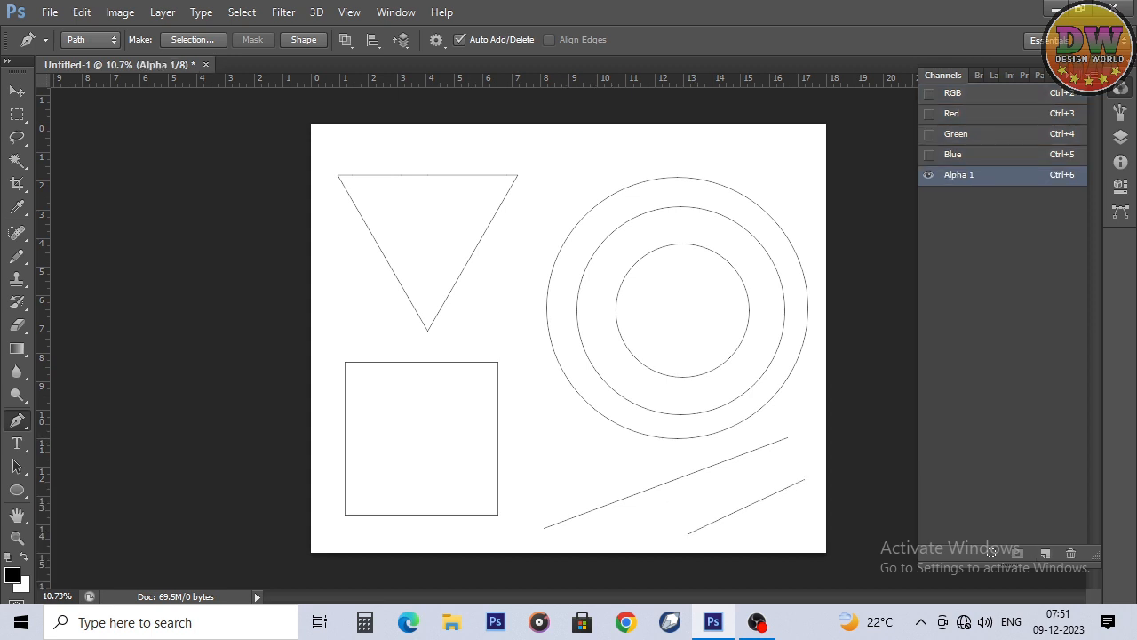
key(b)
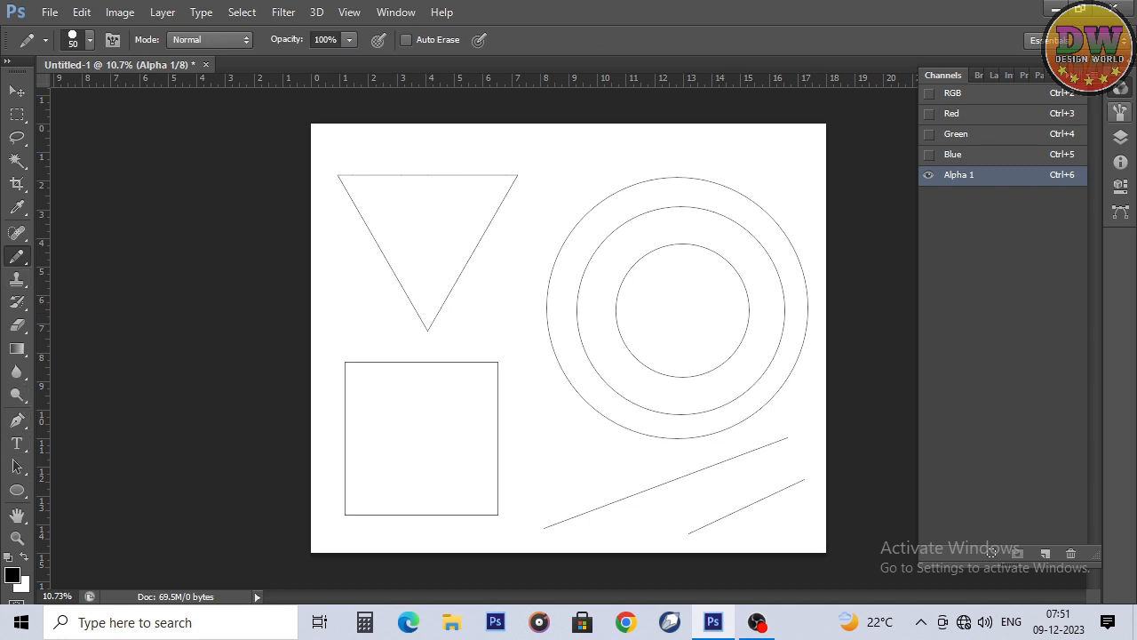
click(1120, 113)
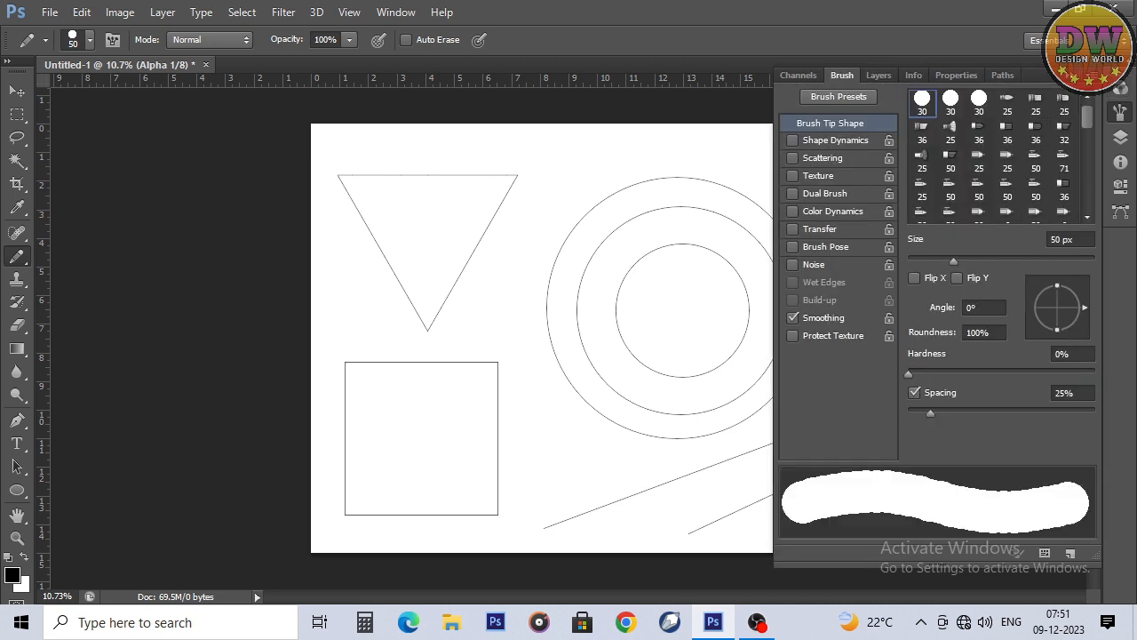
scroll(992, 155, down, 10)
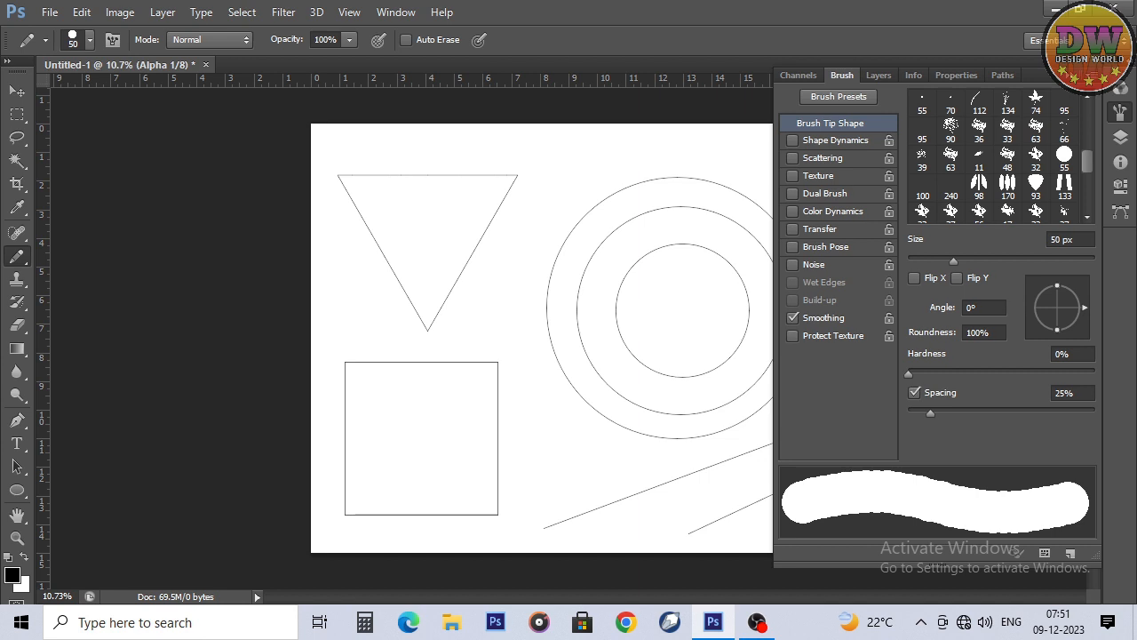
click(979, 186)
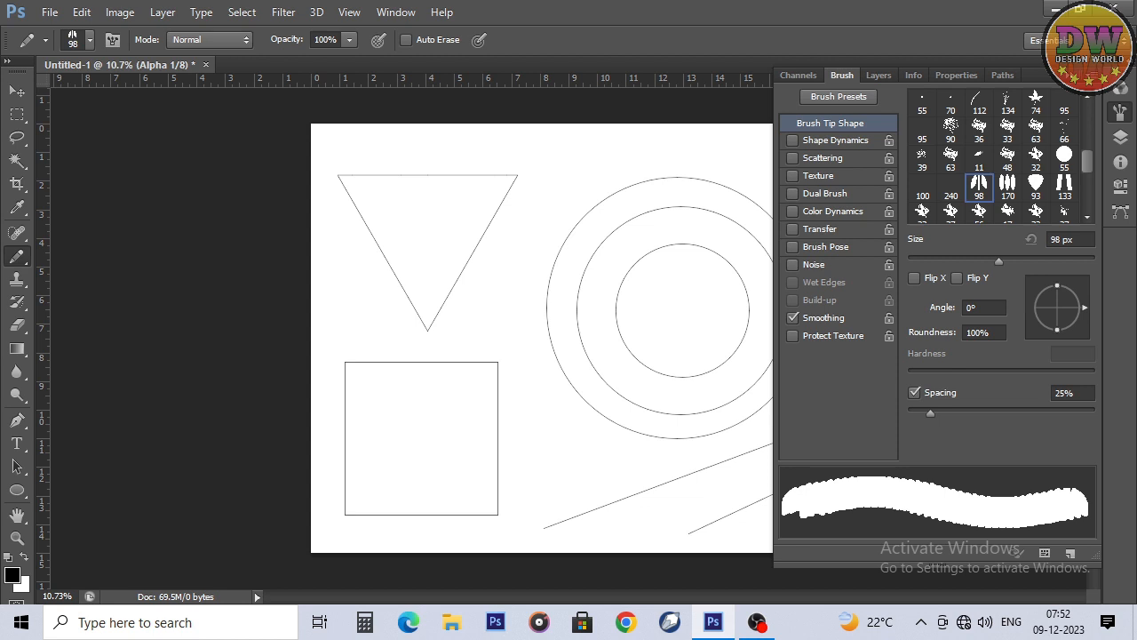
Step: Set the leaf tip to 80% spacing and a 90° angle, and enable Shape Dynamics with 0% angle jitter controlled by Direction
drag(931, 413, 981, 413)
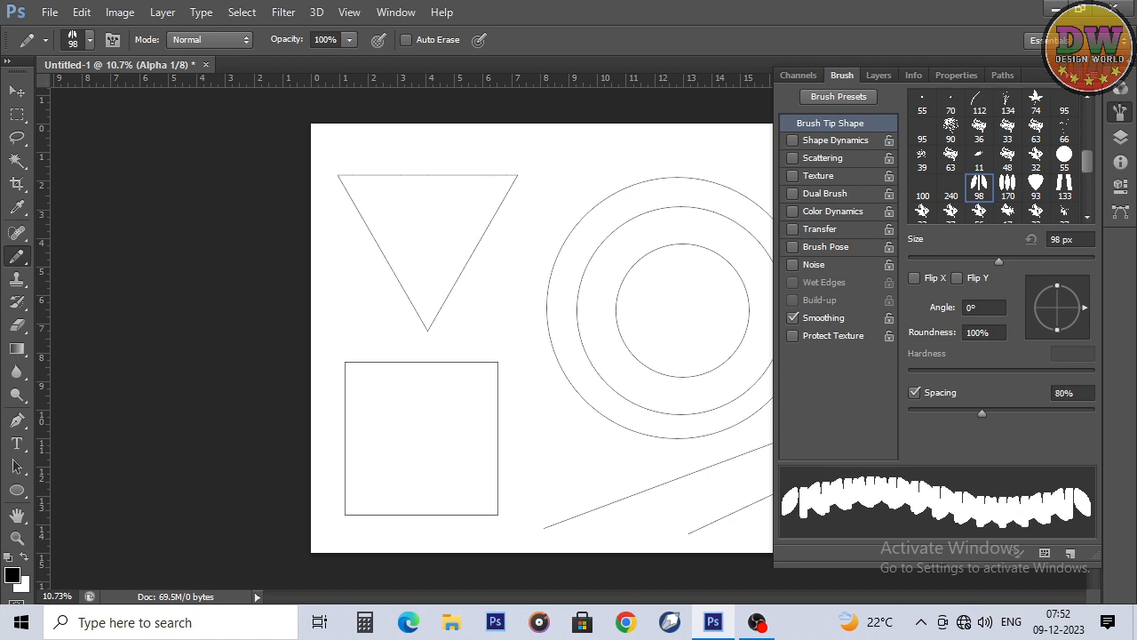
drag(1085, 308, 1057, 281)
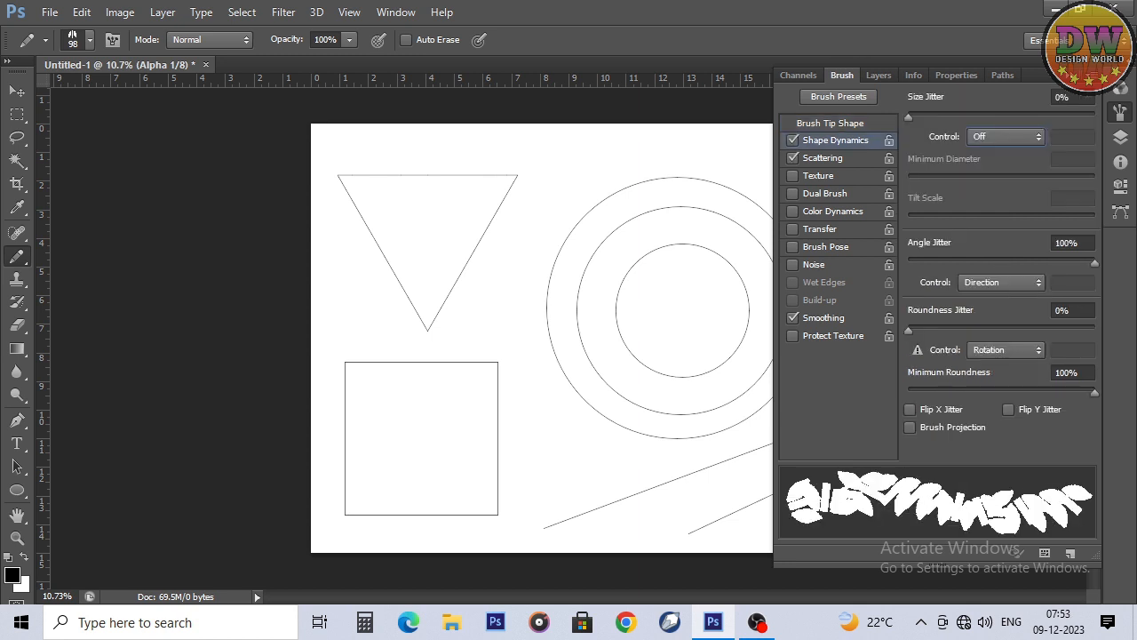
drag(1095, 263, 908, 263)
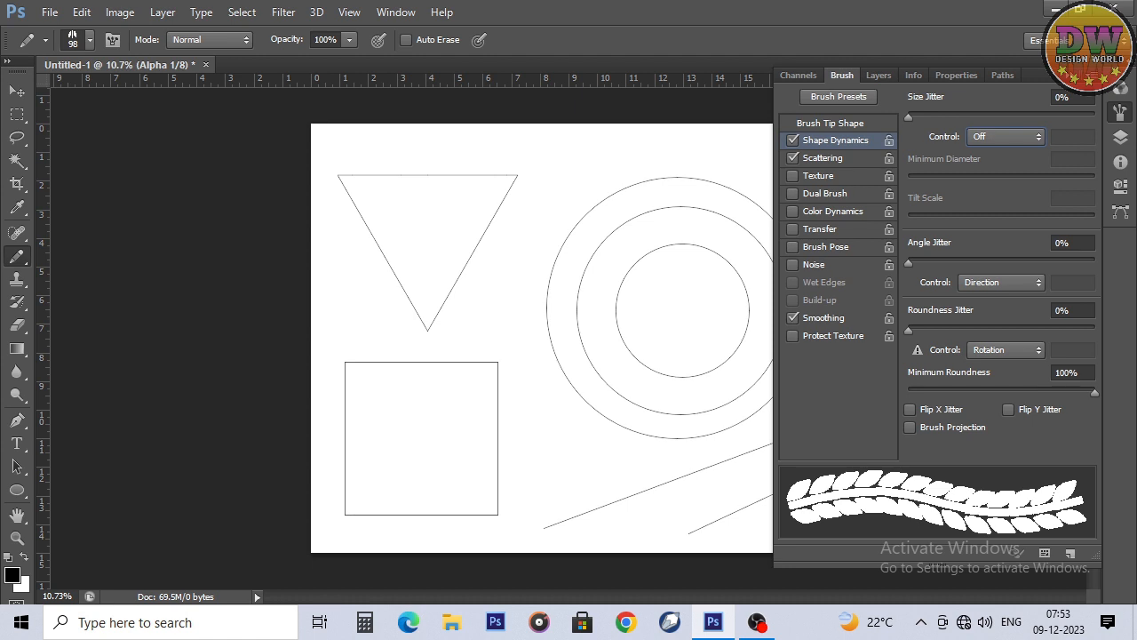
Step: Paint a curved test stroke with the leaf brush between the circles and the square, and undo it
mouse_move(552, 227)
mouse_down()
mouse_move(452, 297)
mouse_move(423, 398)
mouse_up()
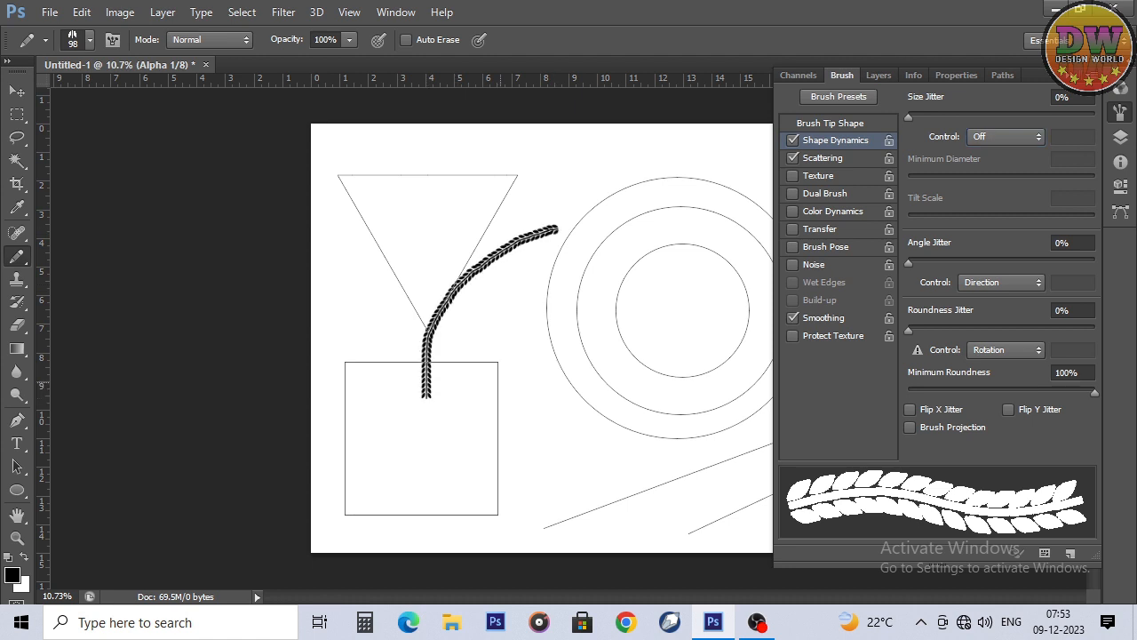
key(ctrl+z)
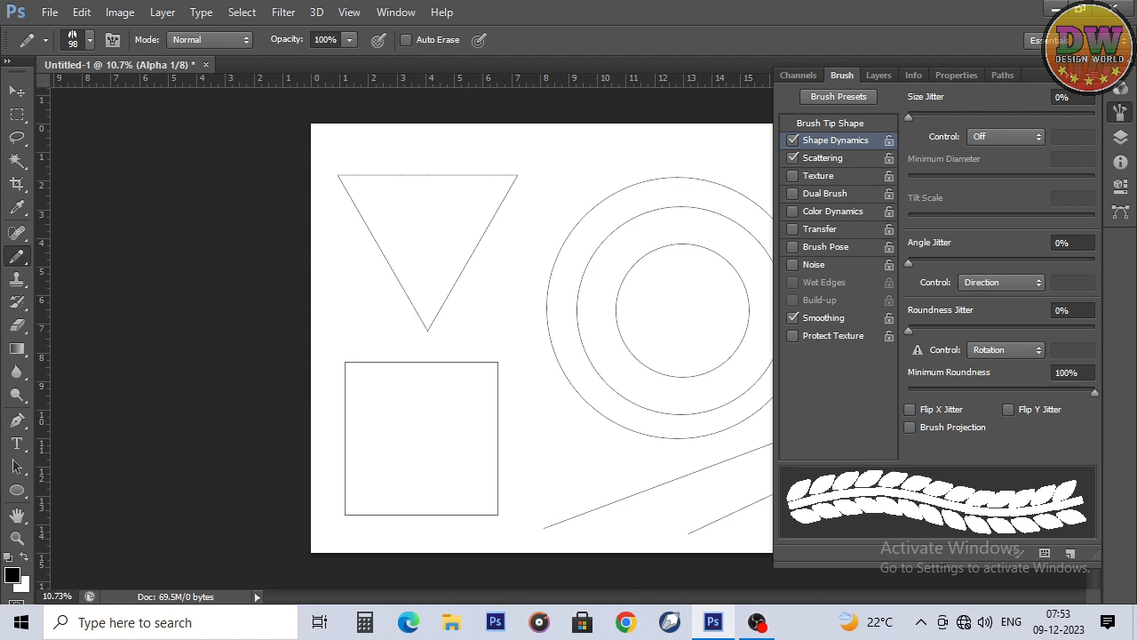
Step: Turn off Scattering and set the leaf brush tip's spacing to 100%
click(830, 123)
click(793, 157)
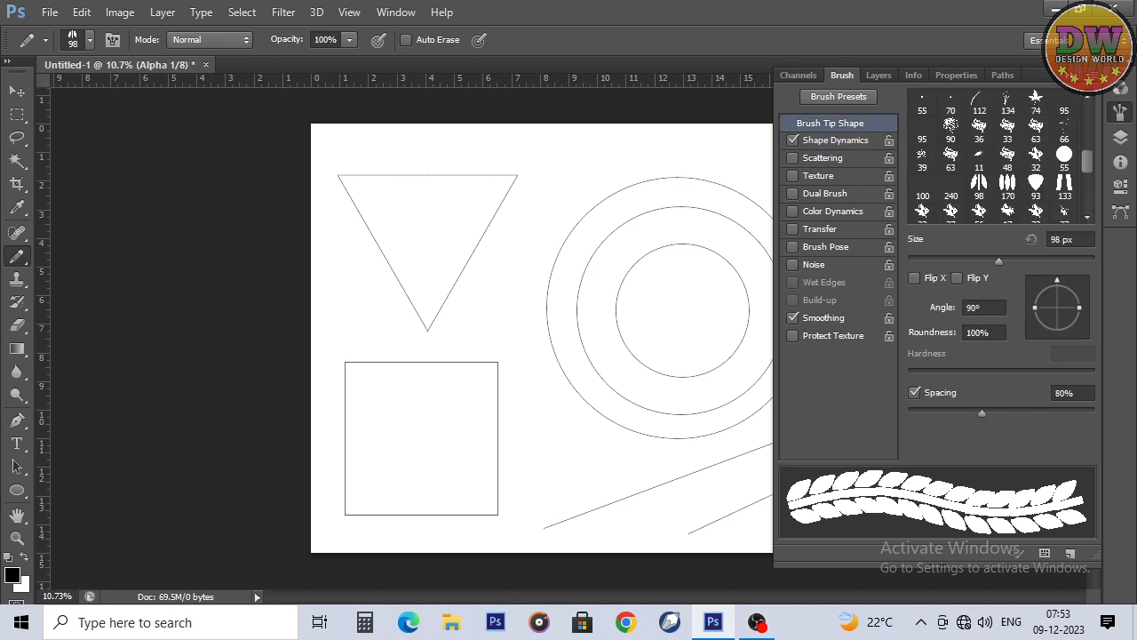
drag(982, 413, 1000, 413)
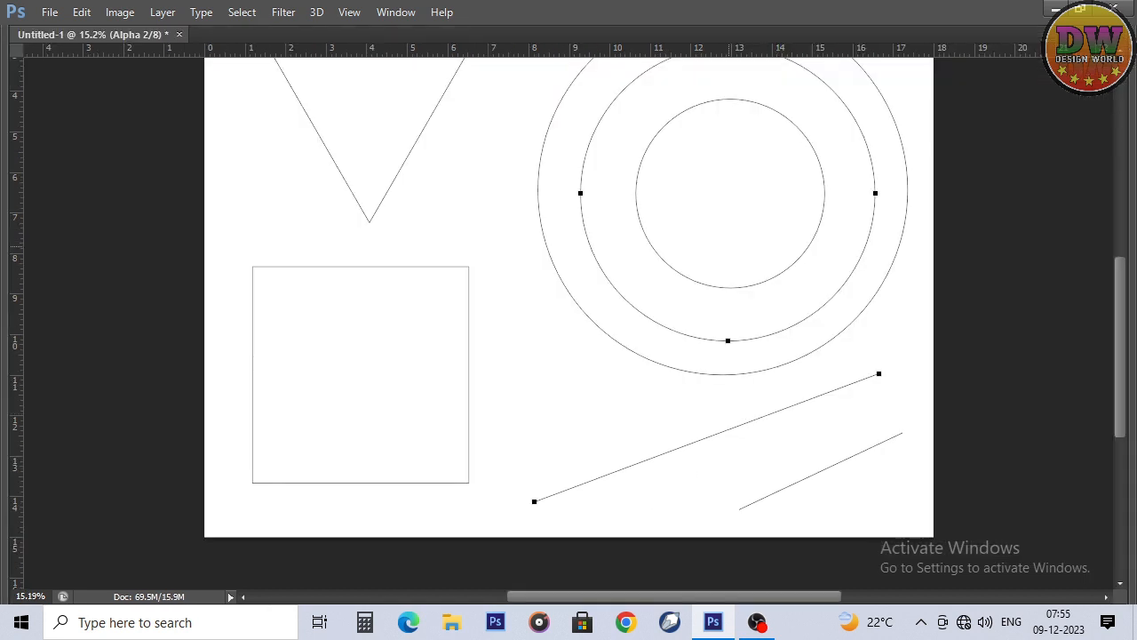
Step: Stroke the middle circle and the longer diagonal line subpaths with the leaf brush
right_click(728, 198)
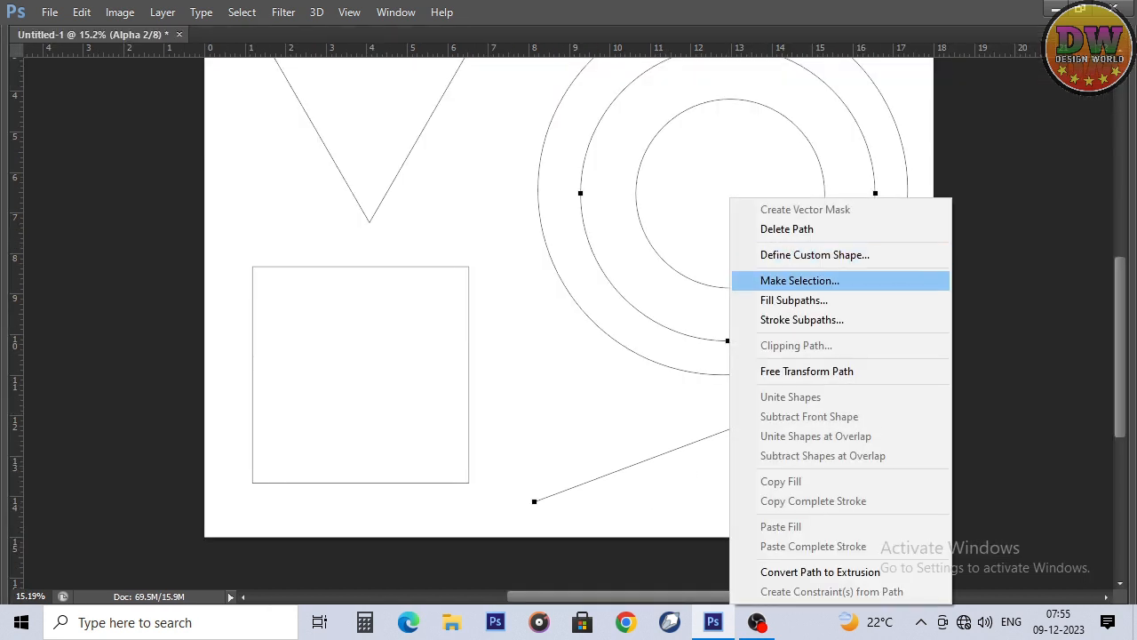
click(804, 317)
key(Return)
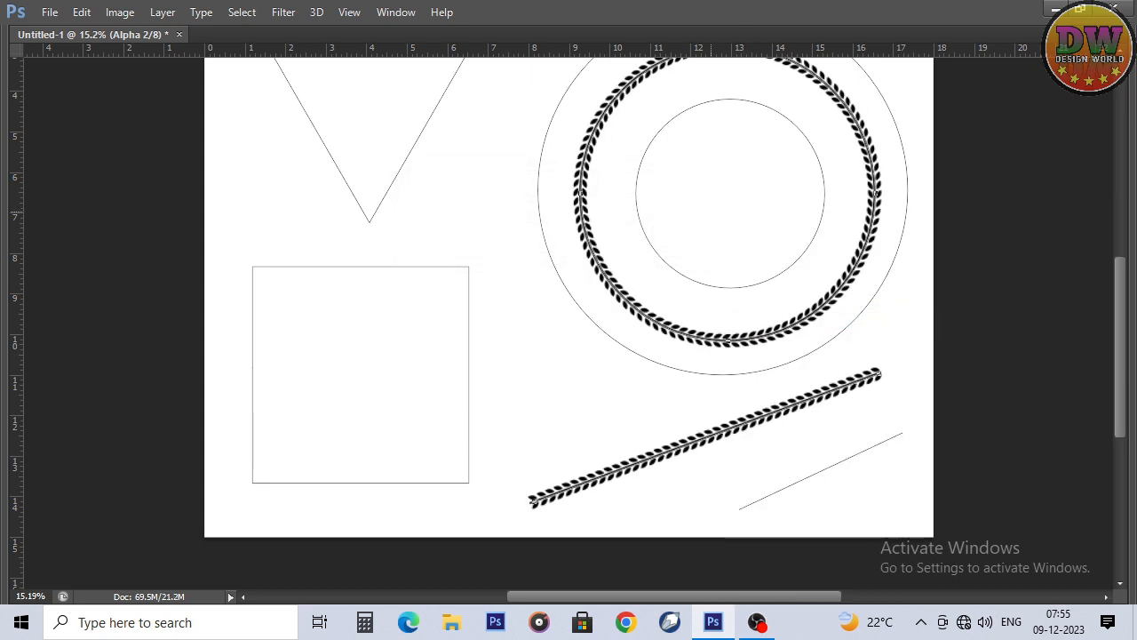
key(Return)
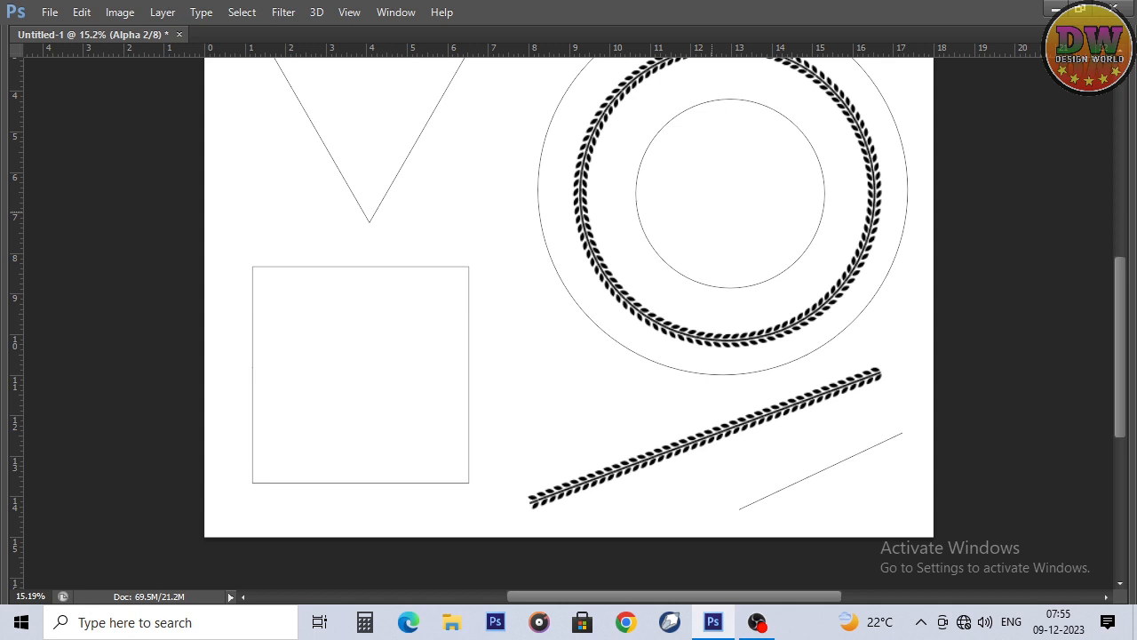
key(ctrl+z)
key(ctrl+minus)
key(ctrl+minus)
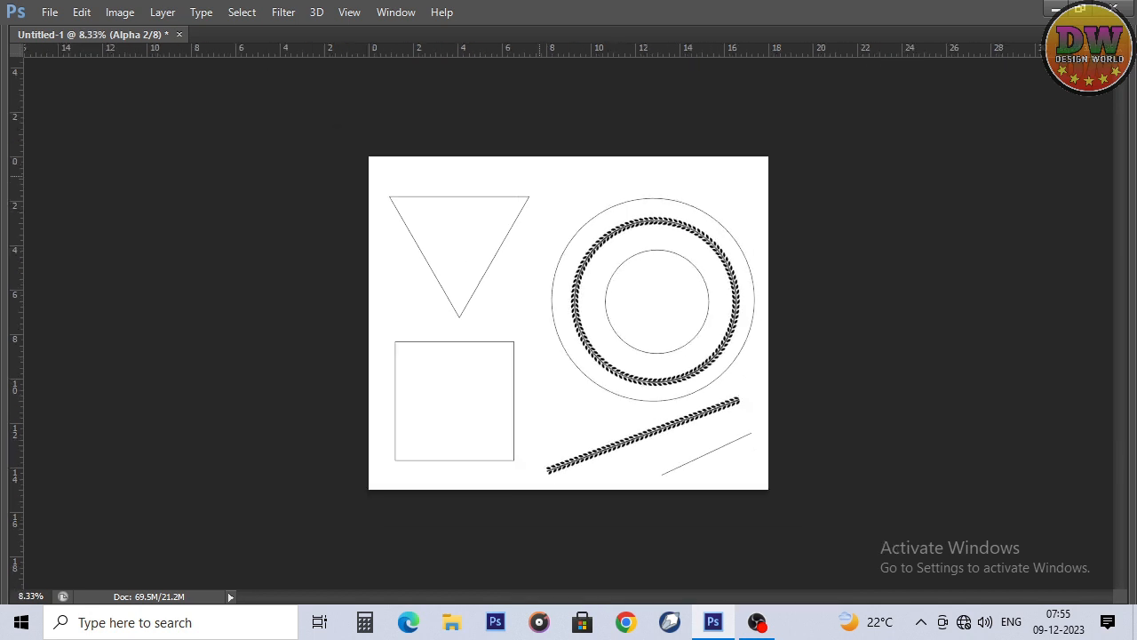
drag(296, 127, 883, 533)
key(b)
click(552, 294)
key(b)
click(640, 417)
right_click(650, 198)
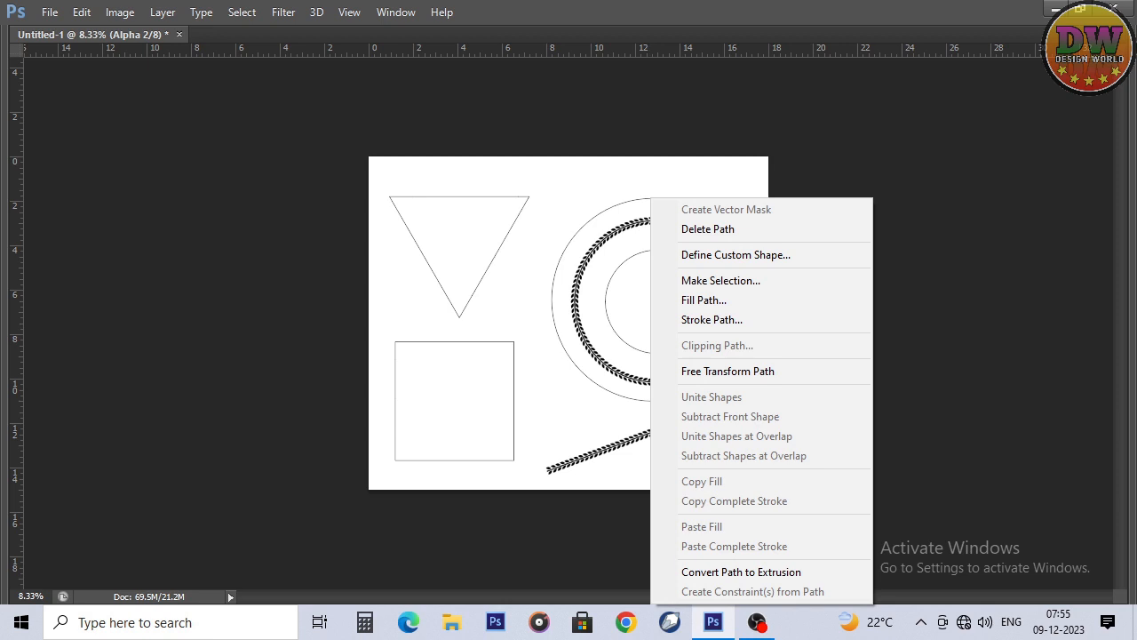
key(Escape)
key(Tab)
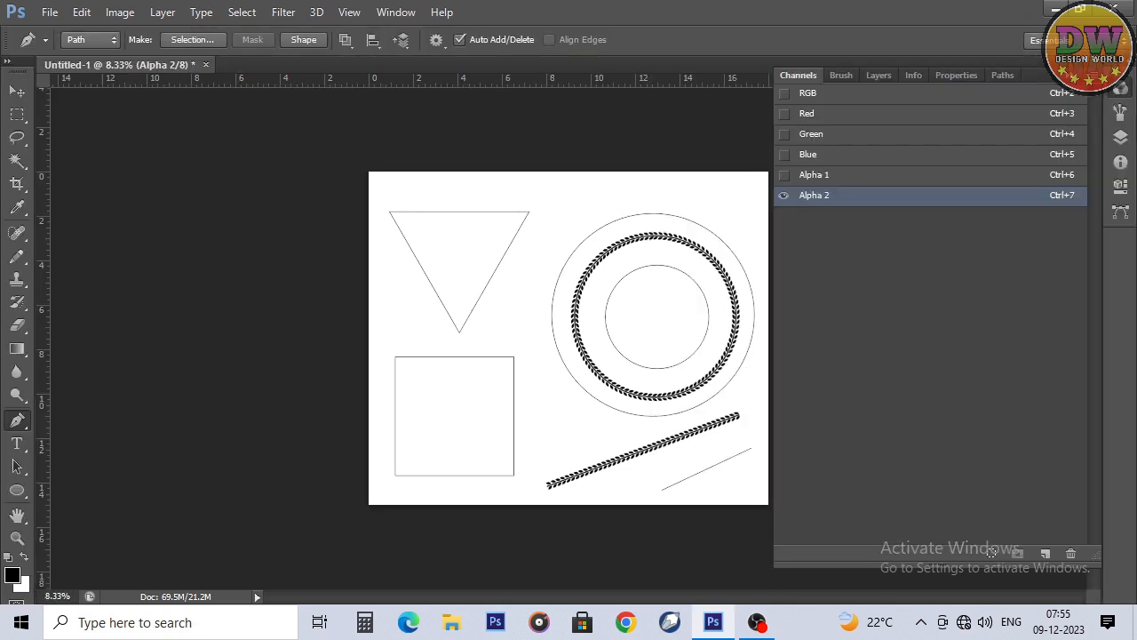
Step: Set the leaf brush tip's angle to 90° for the Pencil tool
key(b)
click(1121, 113)
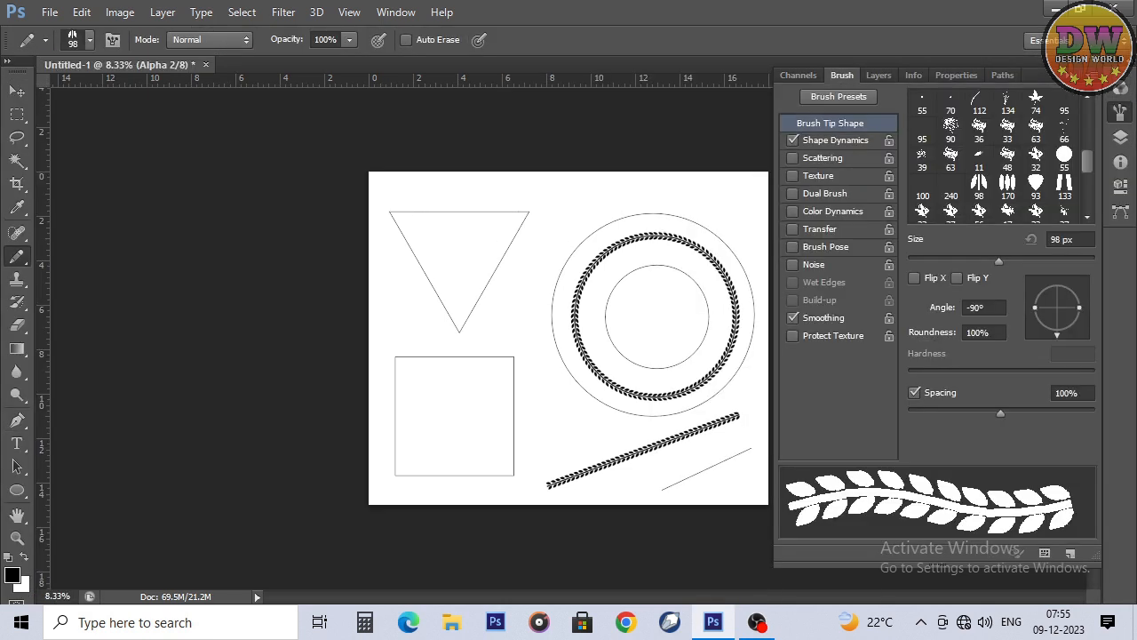
mouse_move(1057, 336)
mouse_down()
mouse_move(1029, 310)
mouse_move(1058, 280)
mouse_up()
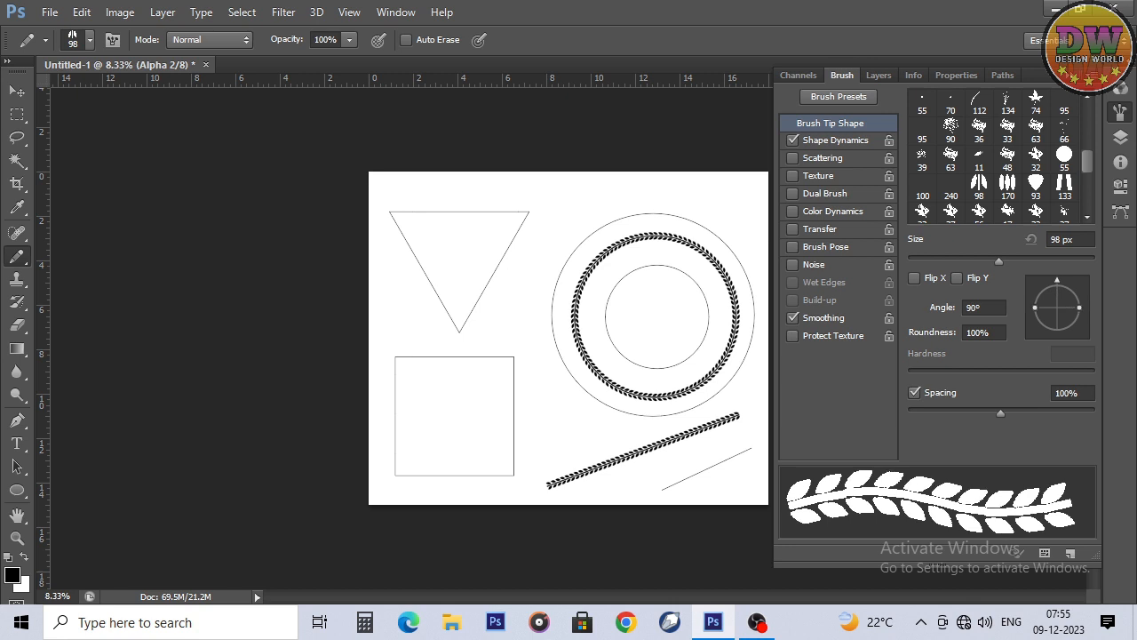
click(1120, 113)
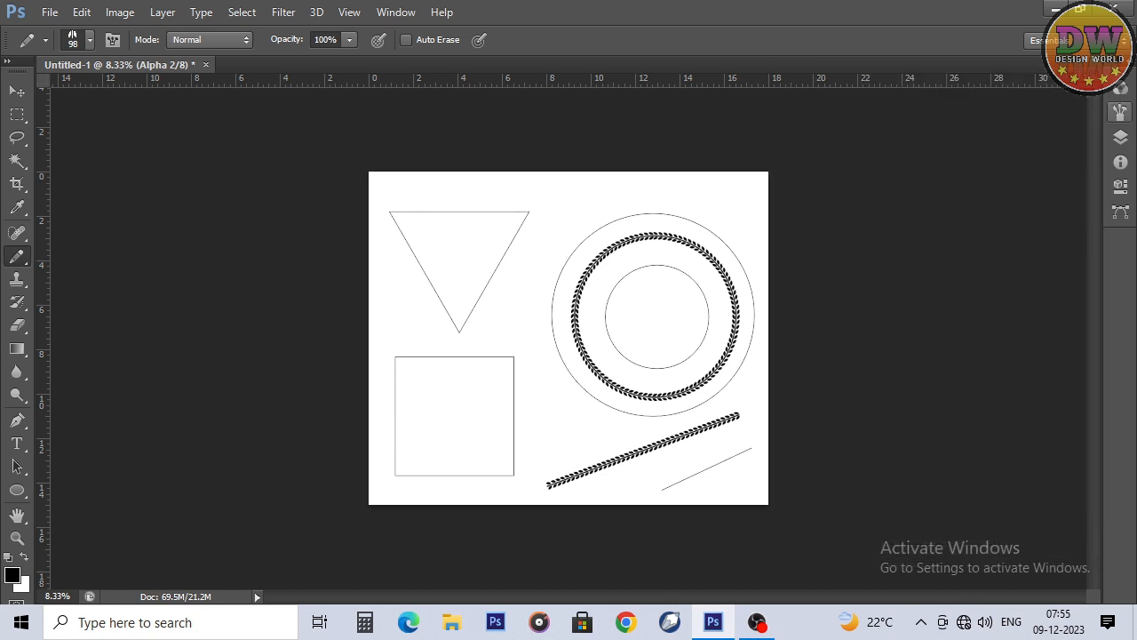
Step: Stroke the whole path, including the triangle, square, circles and lines, with the leaf brush and check the pattern up close
key(p)
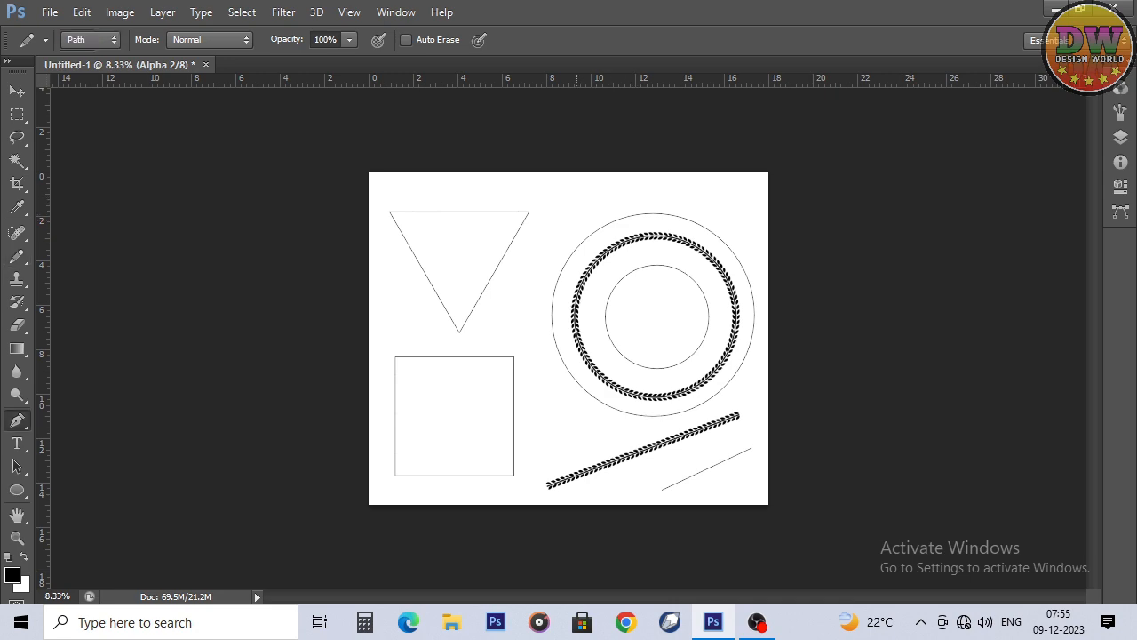
right_click(479, 174)
click(540, 319)
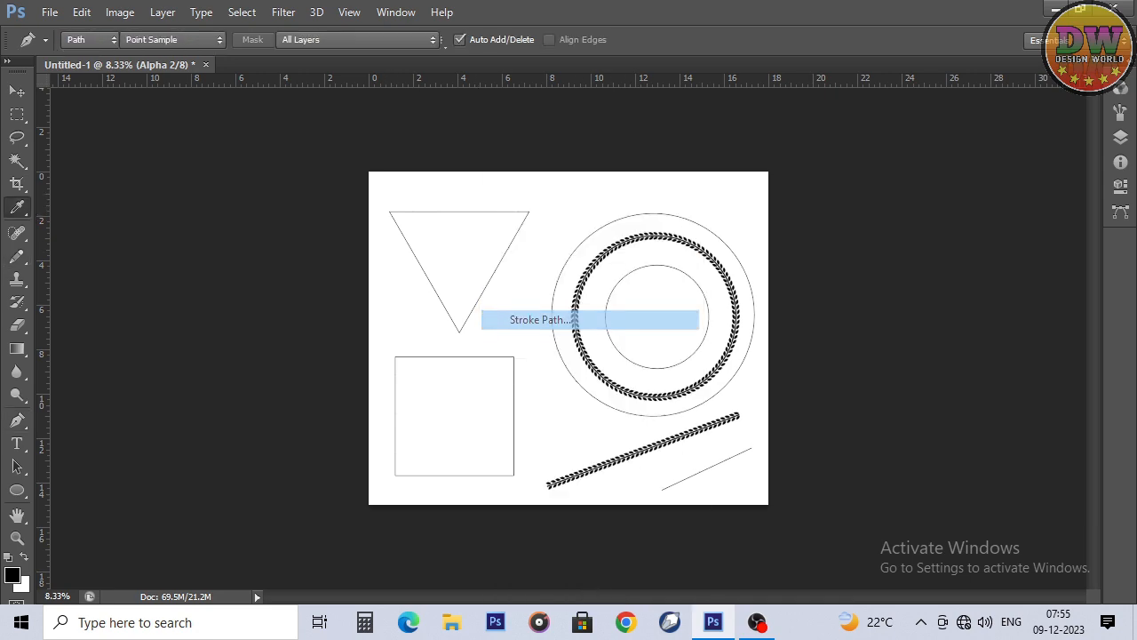
click(675, 211)
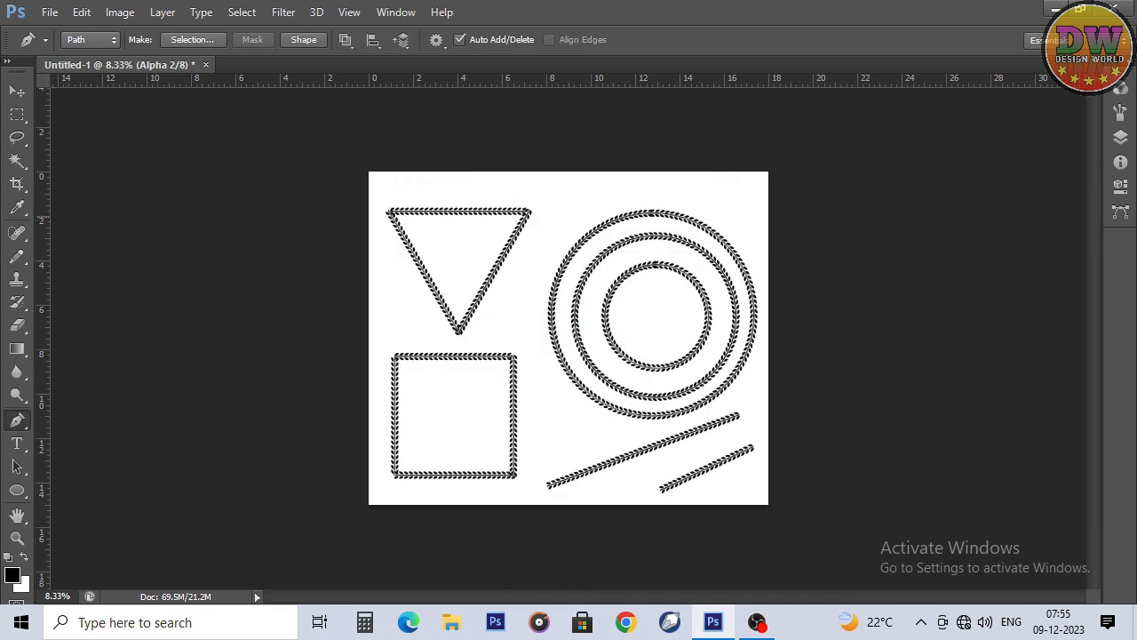
key(z)
drag(667, 228, 715, 300)
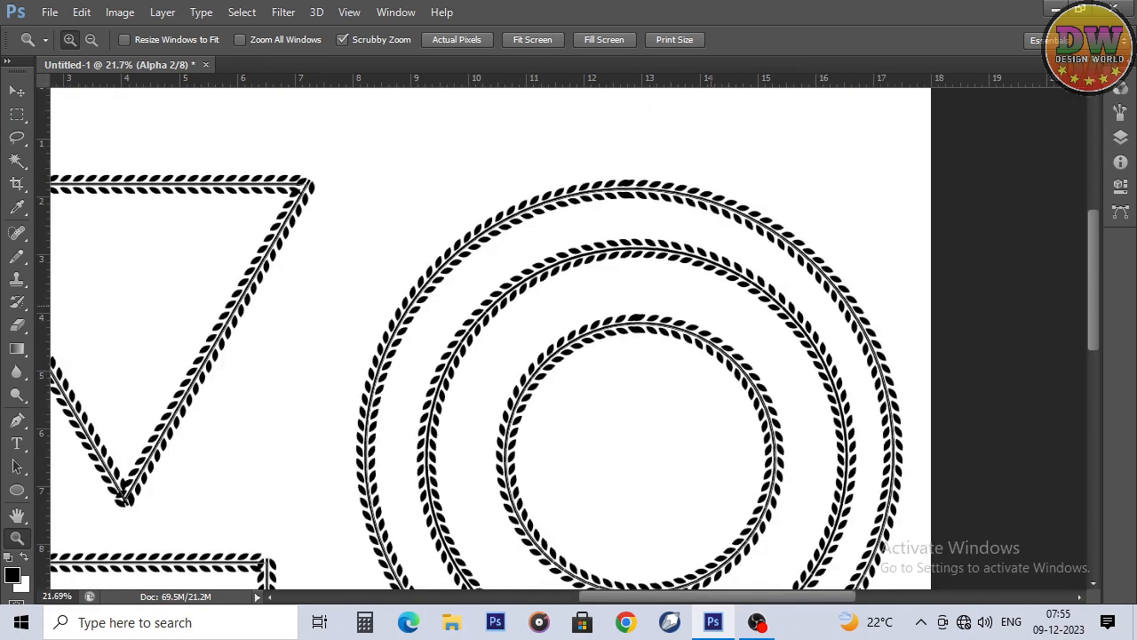
key(ctrl+0)
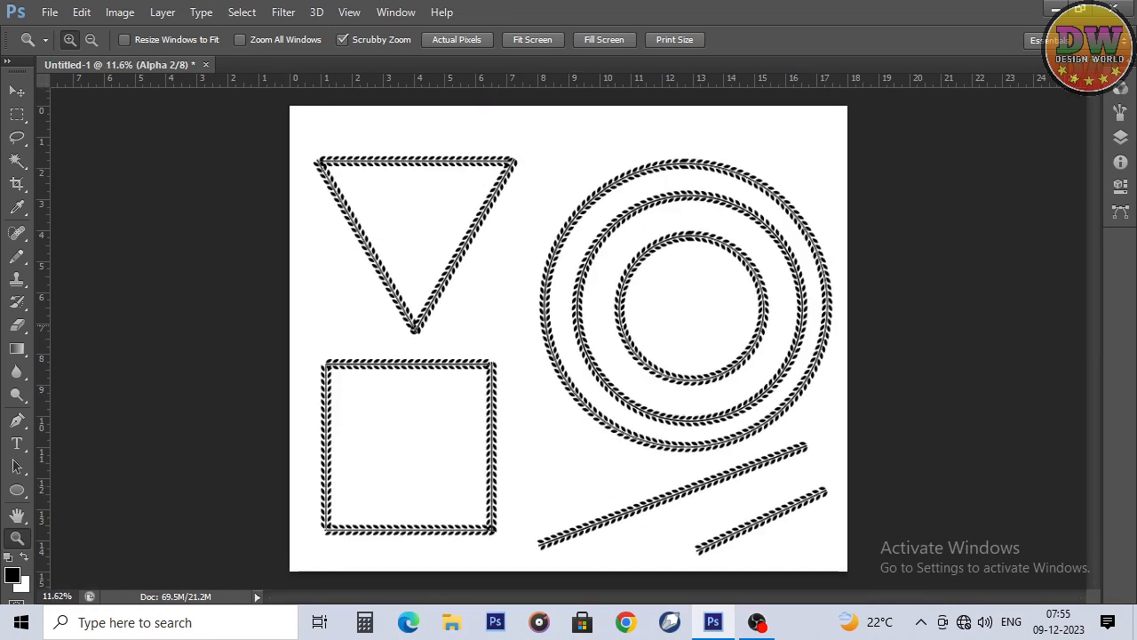
Step: Set the 170 px triple-shape brush tip to a 90° angle and 127% spacing
key(Tab)
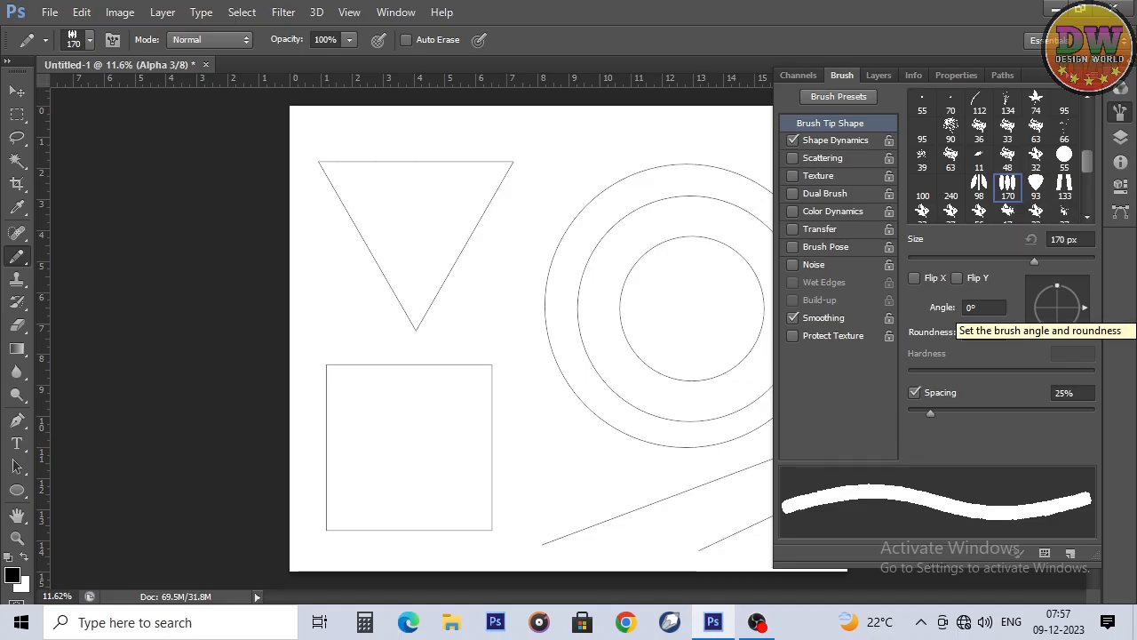
drag(1083, 307, 1057, 280)
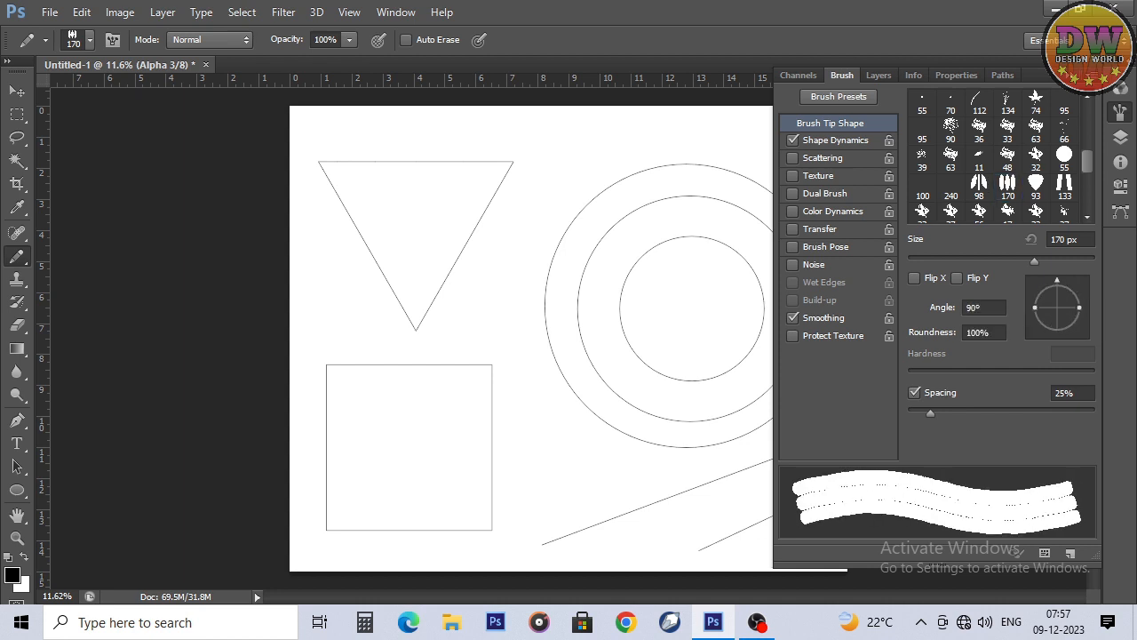
mouse_move(931, 413)
mouse_down()
mouse_move(1026, 413)
mouse_move(1014, 413)
mouse_up()
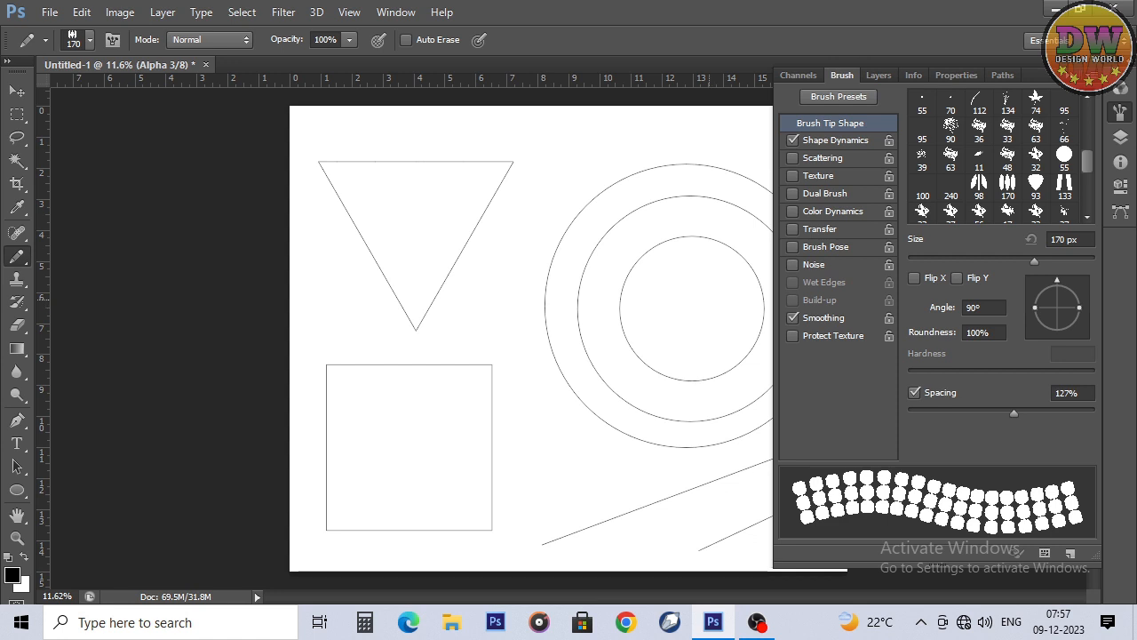
Step: Stroke all the triangle, square, circle and line paths with the 170 px brush and inspect the dotted borders
click(16, 420)
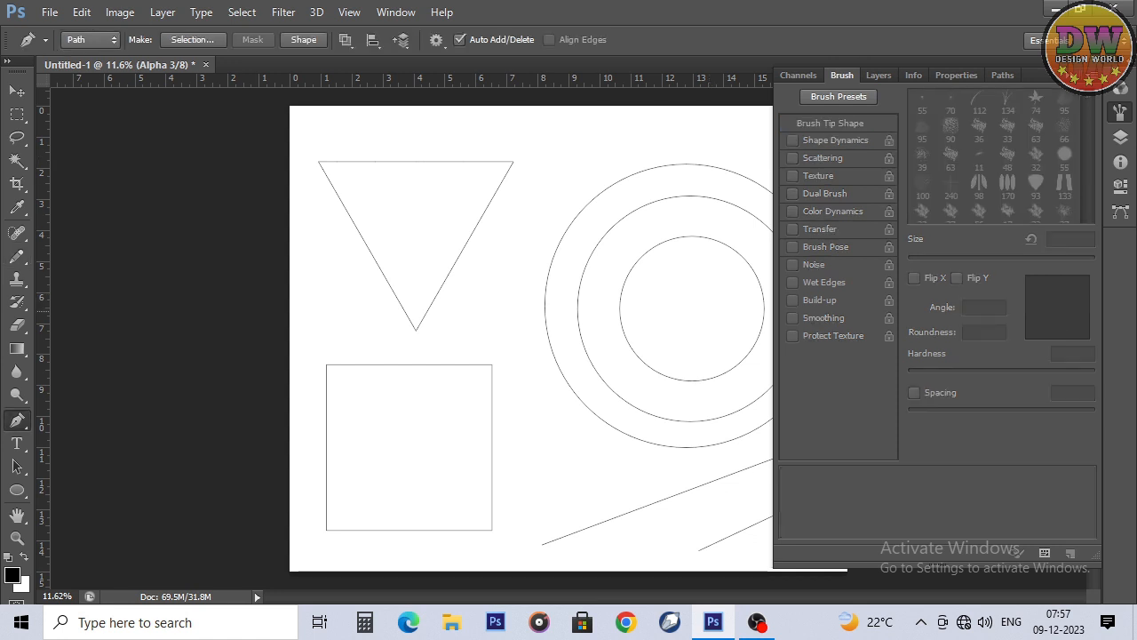
right_click(507, 199)
click(551, 320)
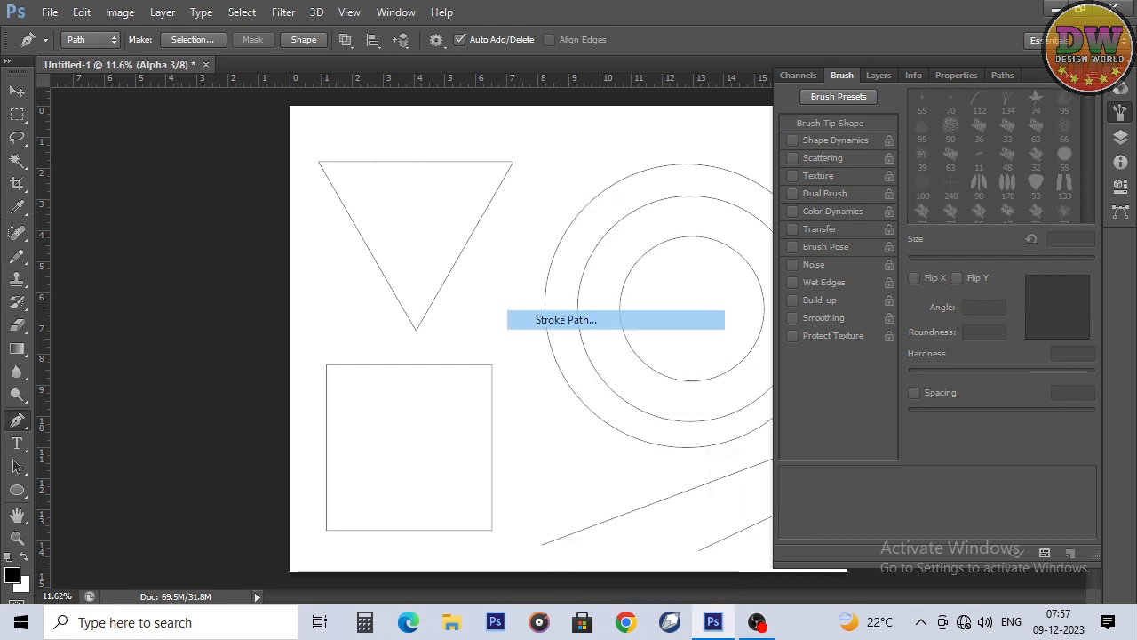
key(Return)
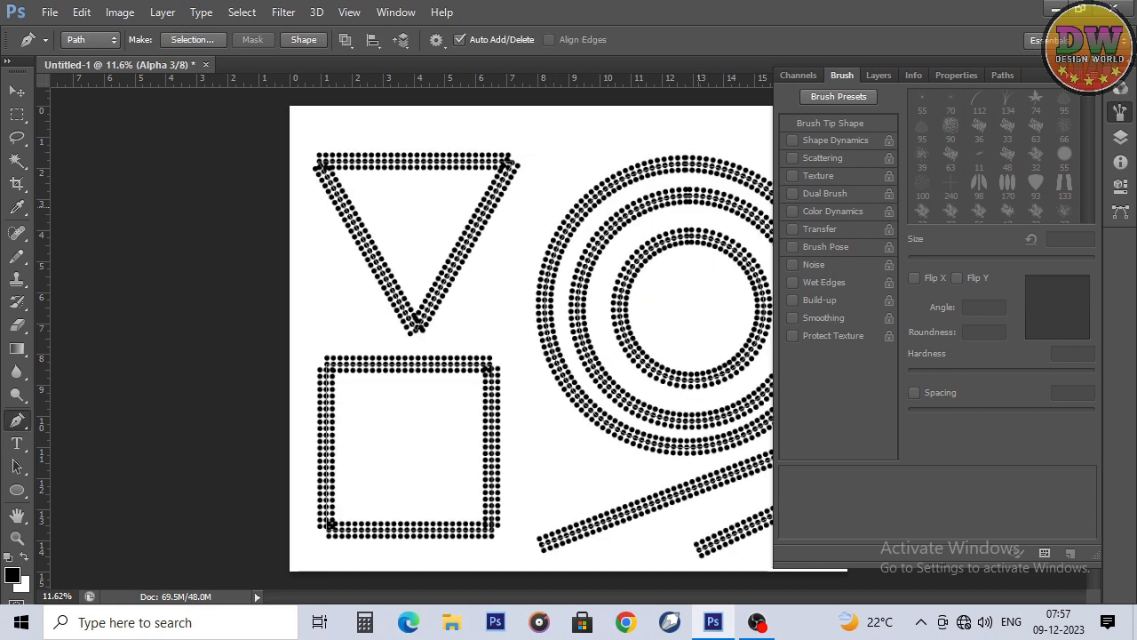
key(Tab)
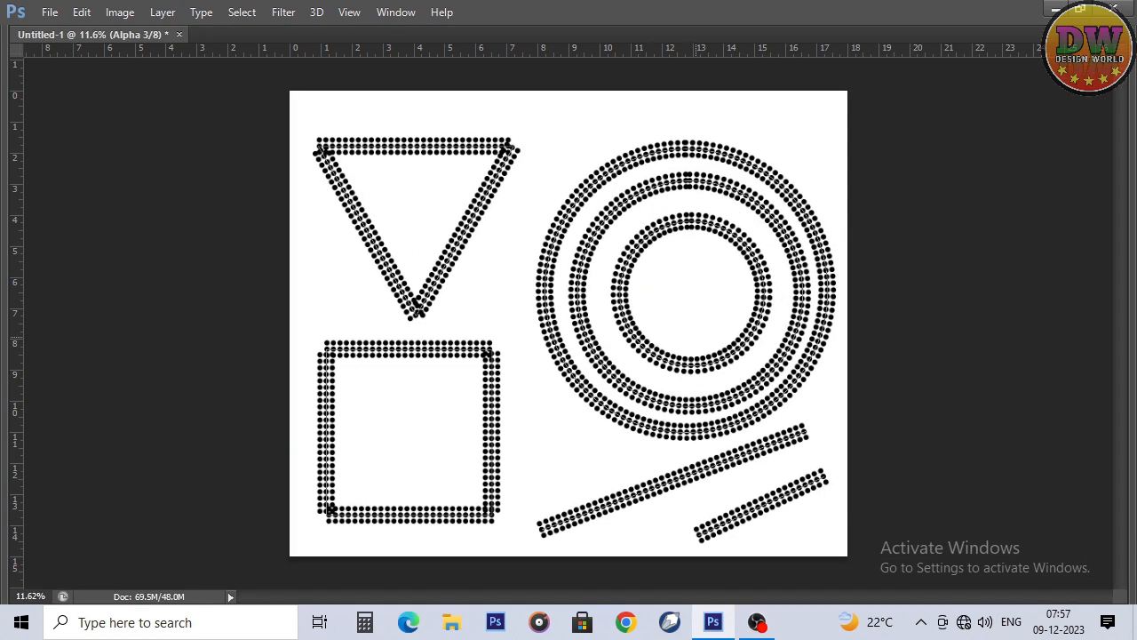
scroll(744, 515, up, 4)
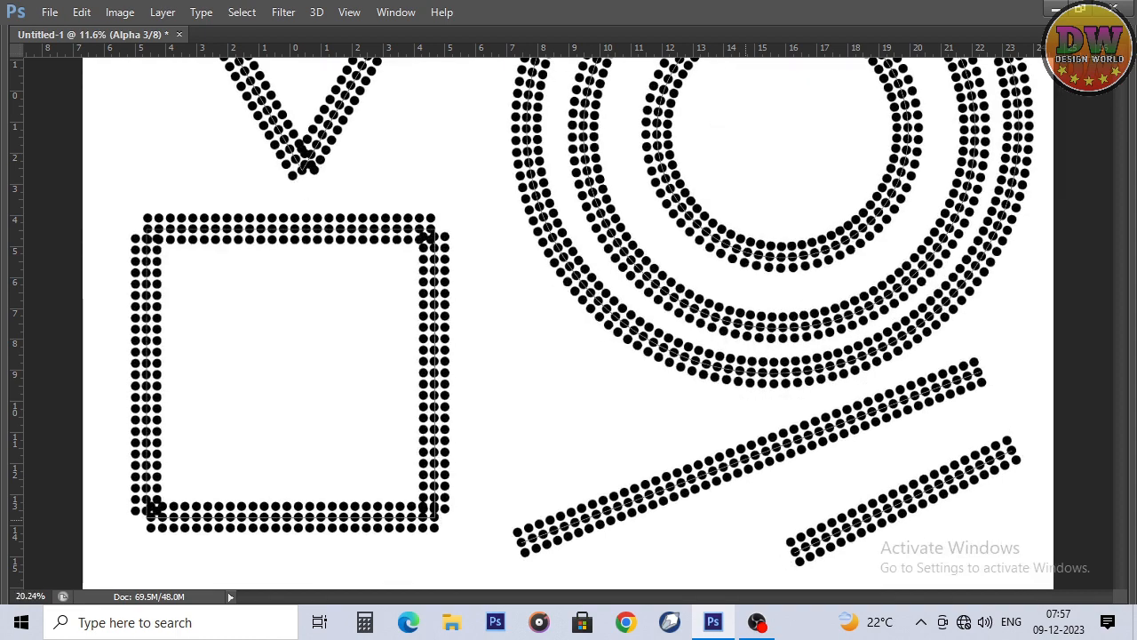
scroll(569, 320, down, 4)
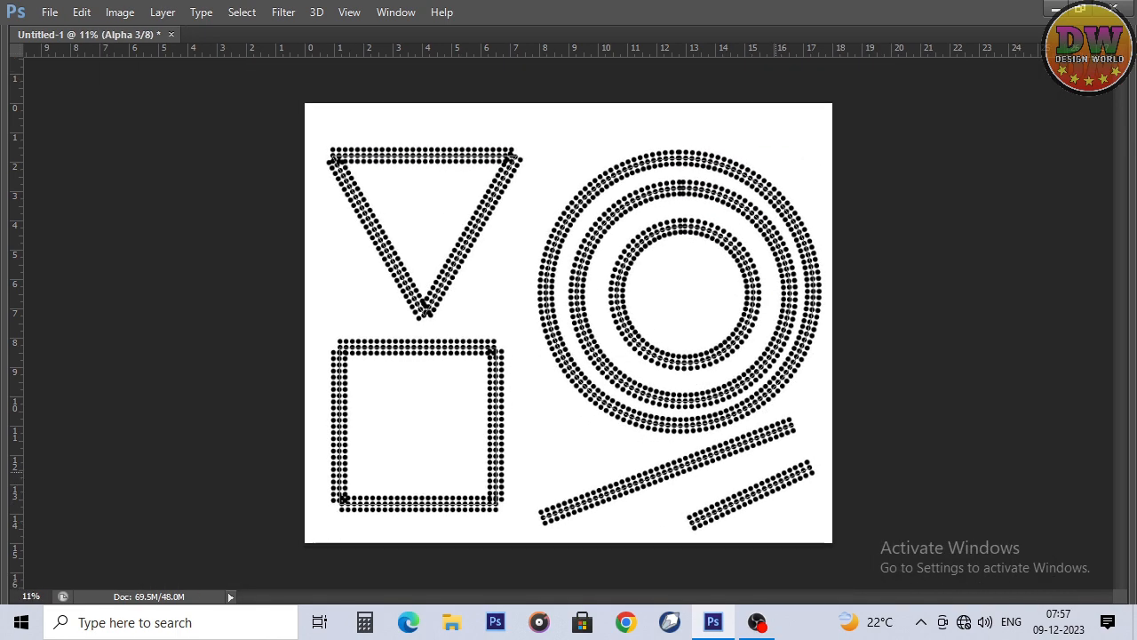
Step: Add another new alpha channel for the next brush pattern
key(Tab)
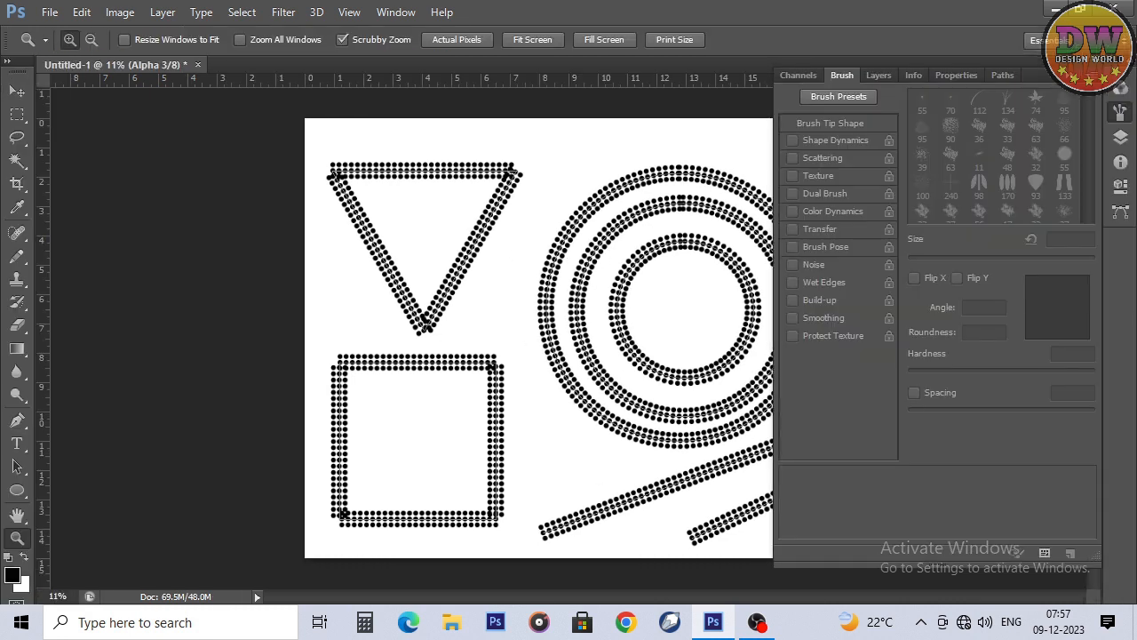
click(1120, 88)
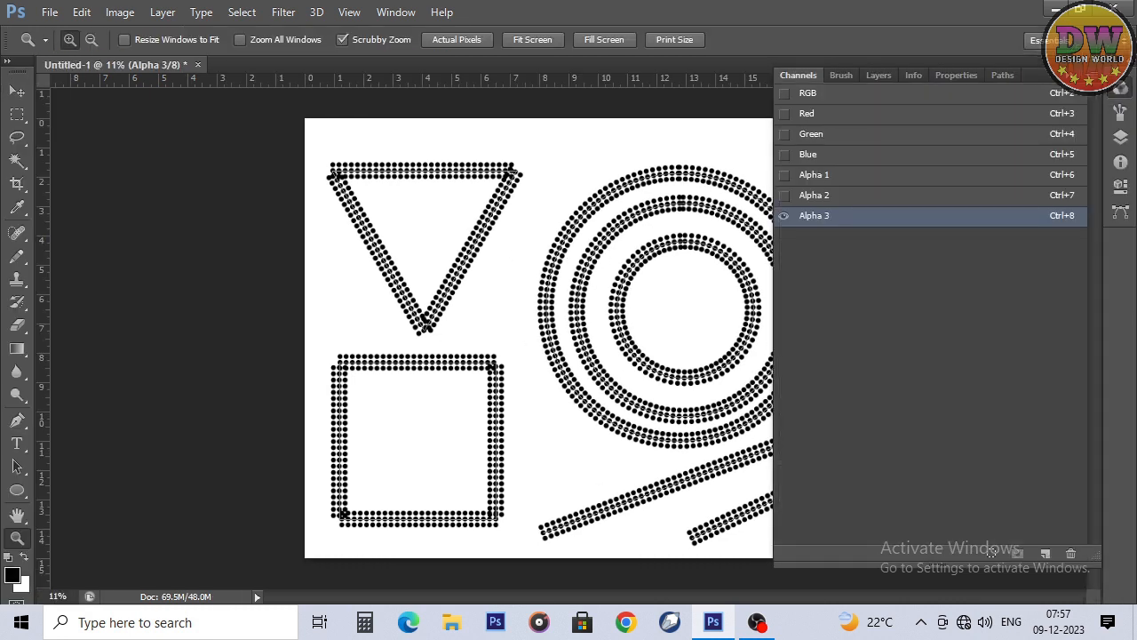
click(1044, 552)
key(Tab)
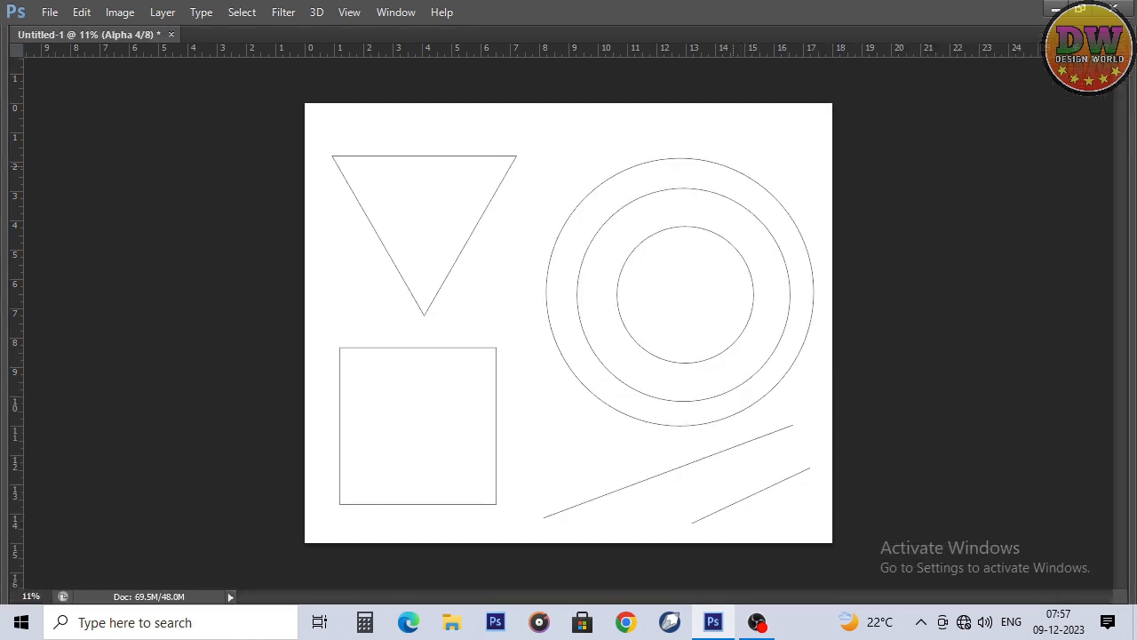
key(Tab)
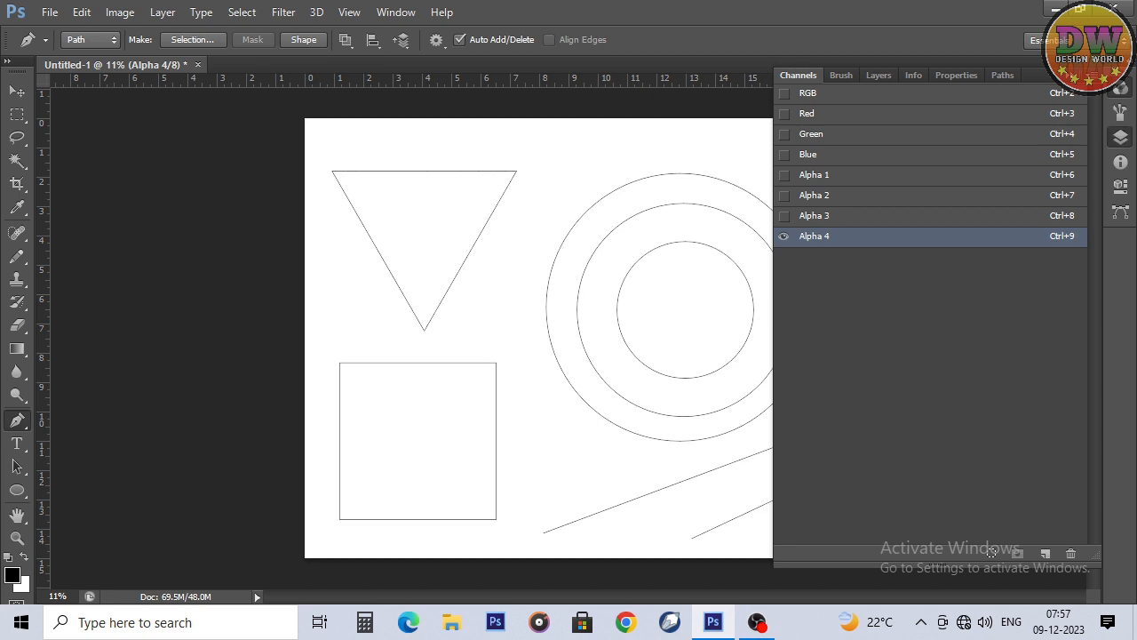
Step: Choose the 93 px petal brush tip for the Pencil tool and set its angle to 90° and spacing to 252%
click(1120, 137)
click(1121, 89)
click(1120, 137)
click(1121, 113)
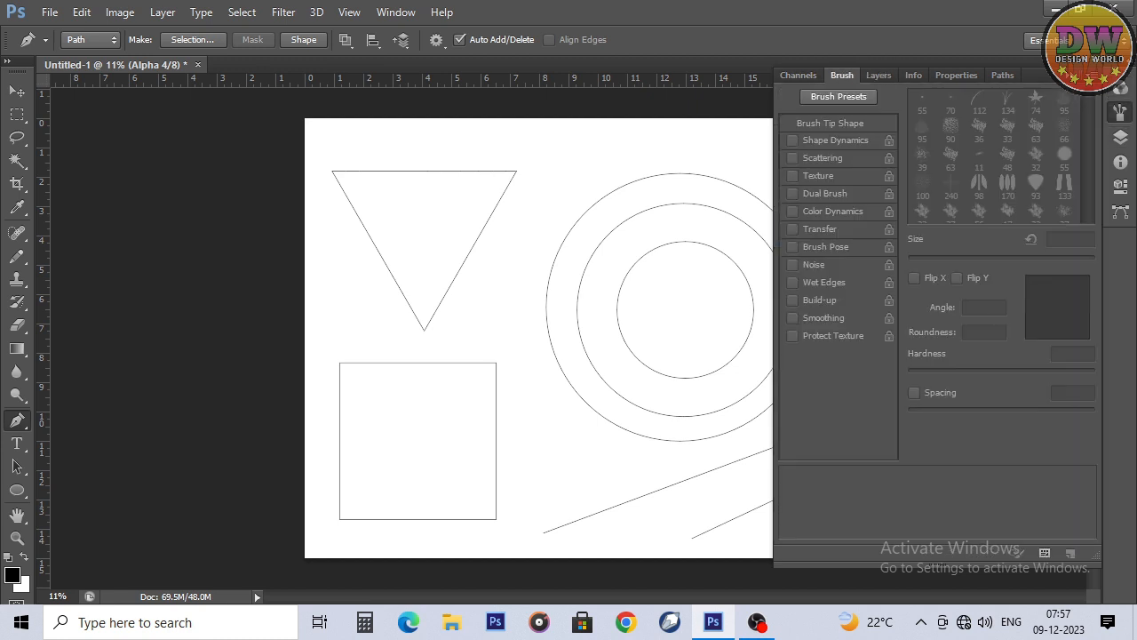
key(b)
click(1036, 185)
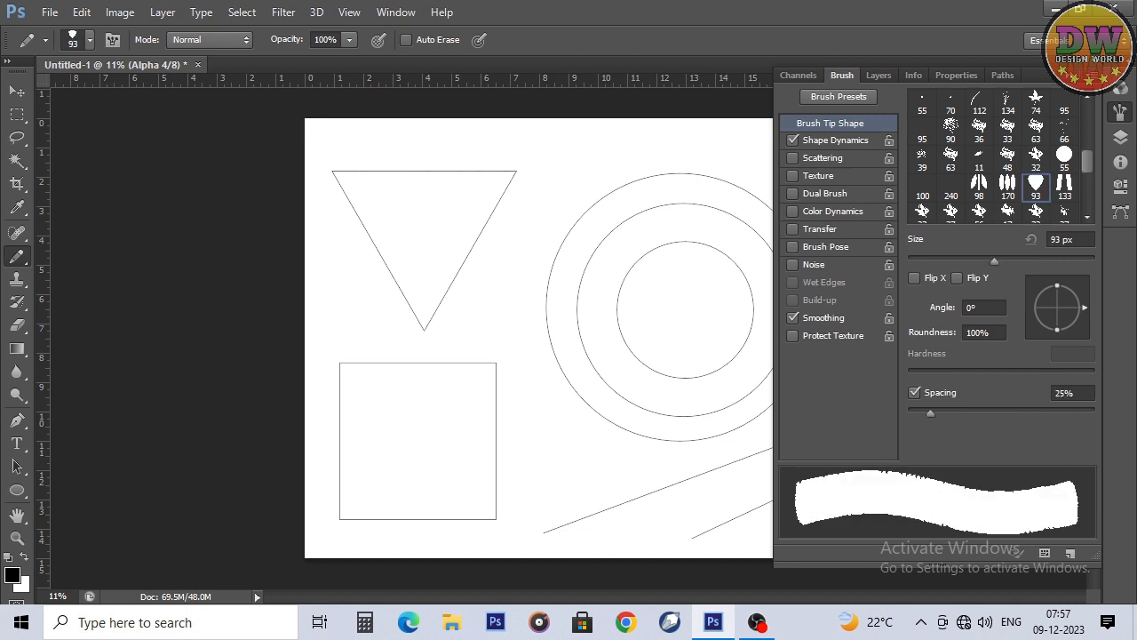
mouse_move(1084, 307)
mouse_down()
mouse_move(1072, 285)
mouse_move(1058, 280)
mouse_move(1083, 314)
mouse_move(1044, 284)
mouse_move(1057, 280)
mouse_up()
drag(931, 413, 1055, 413)
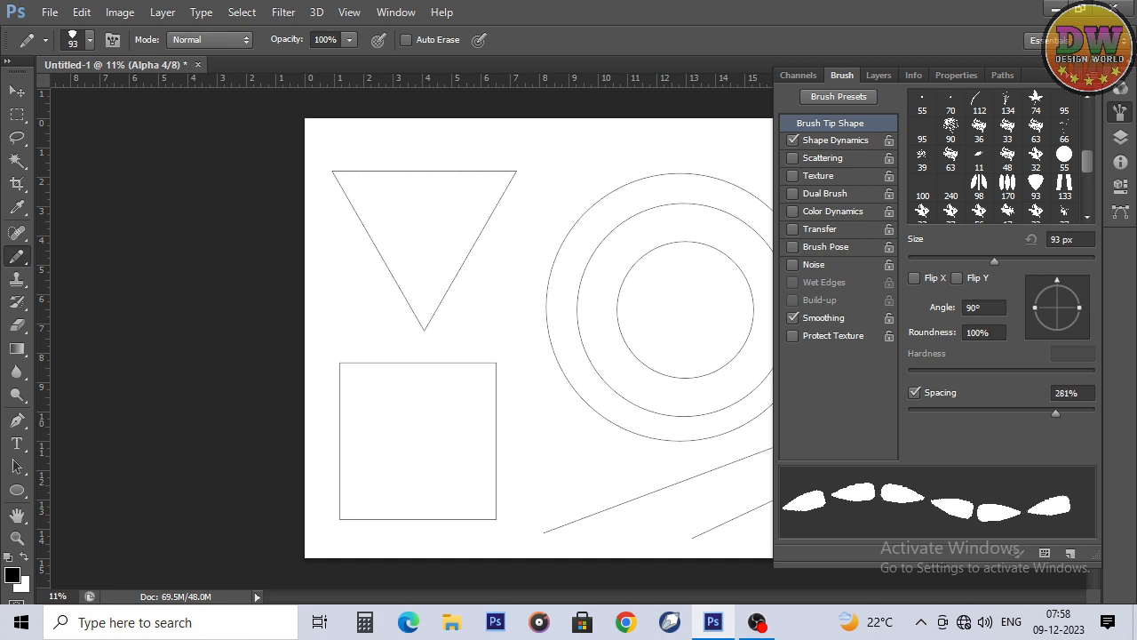
drag(1055, 413, 1053, 413)
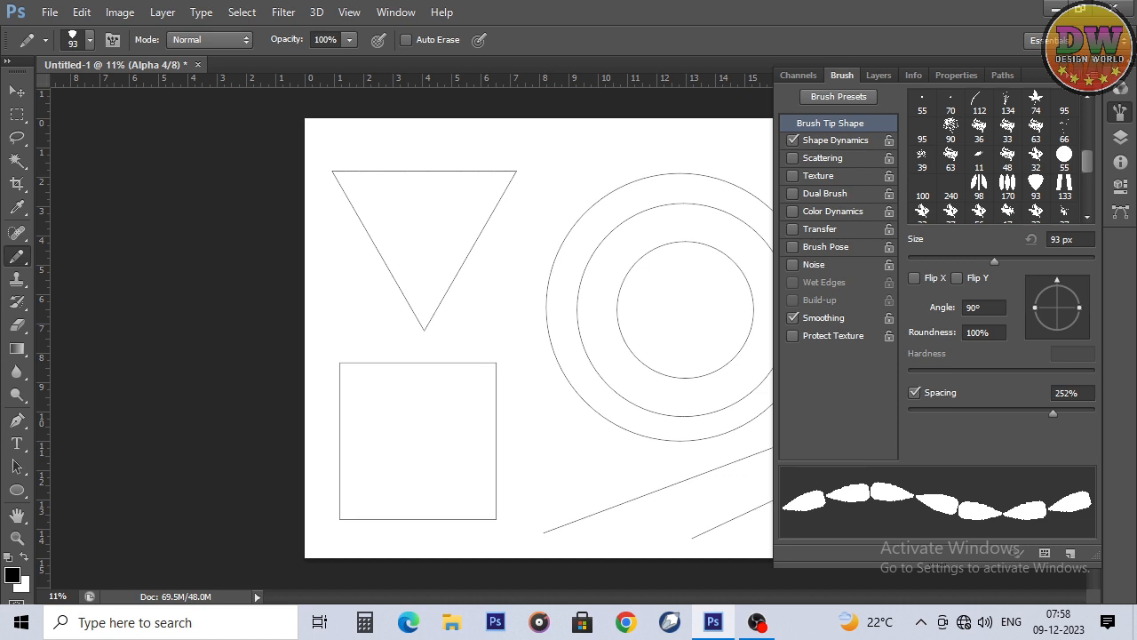
Step: Turn off Flip Y Jitter in the petal brush's Shape Dynamics
click(835, 140)
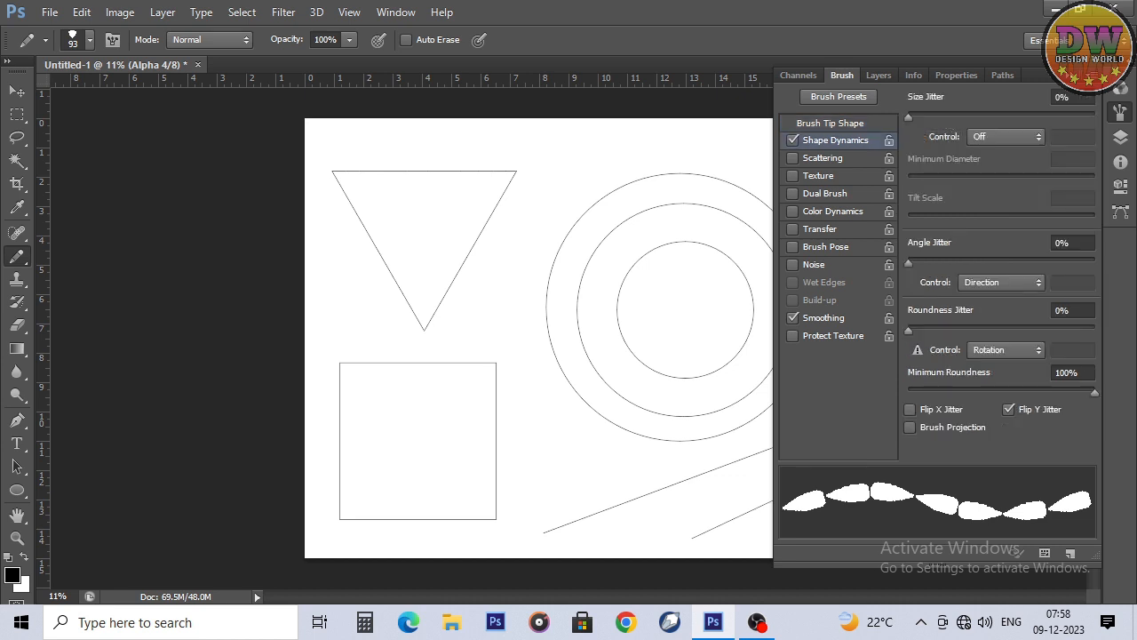
click(1009, 409)
key(Tab)
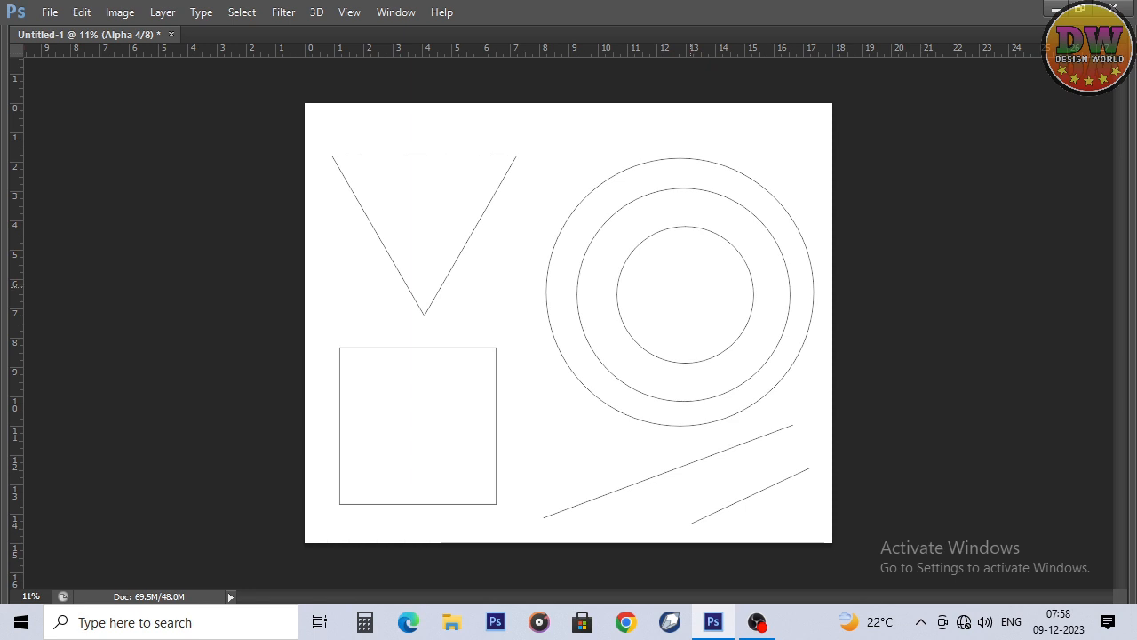
Step: Paint a looping test stroke with the petal brush across the circles and the square, and undo it
mouse_move(618, 234)
mouse_down()
mouse_move(543, 229)
mouse_move(477, 265)
mouse_move(457, 345)
mouse_move(567, 427)
mouse_move(585, 351)
mouse_move(545, 382)
mouse_move(718, 425)
mouse_up()
scroll(682, 414, up, 4)
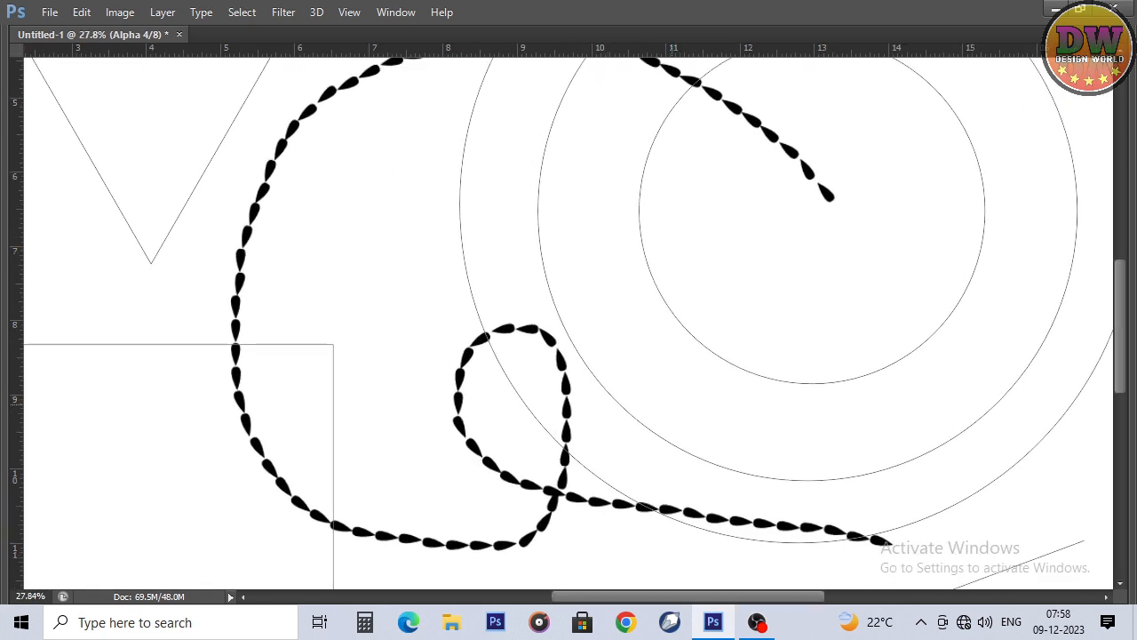
key(ctrl+z)
scroll(649, 353, down, 1)
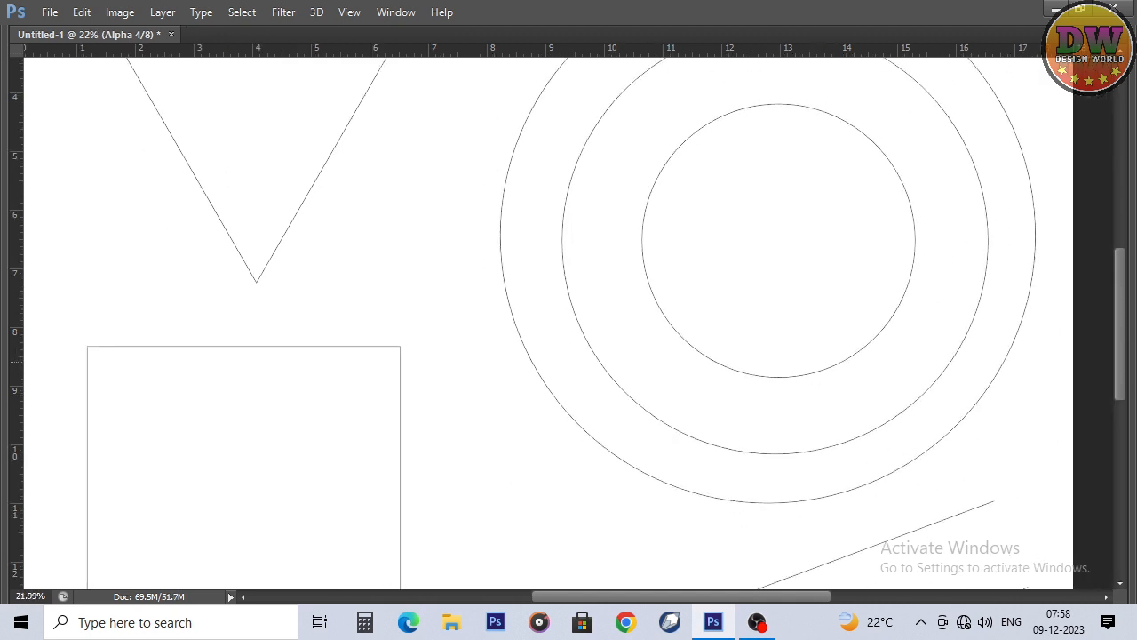
Step: Duplicate the middle circle path and scale the copy down to sit centred between the middle and innermost circles
scroll(692, 268, up, 1)
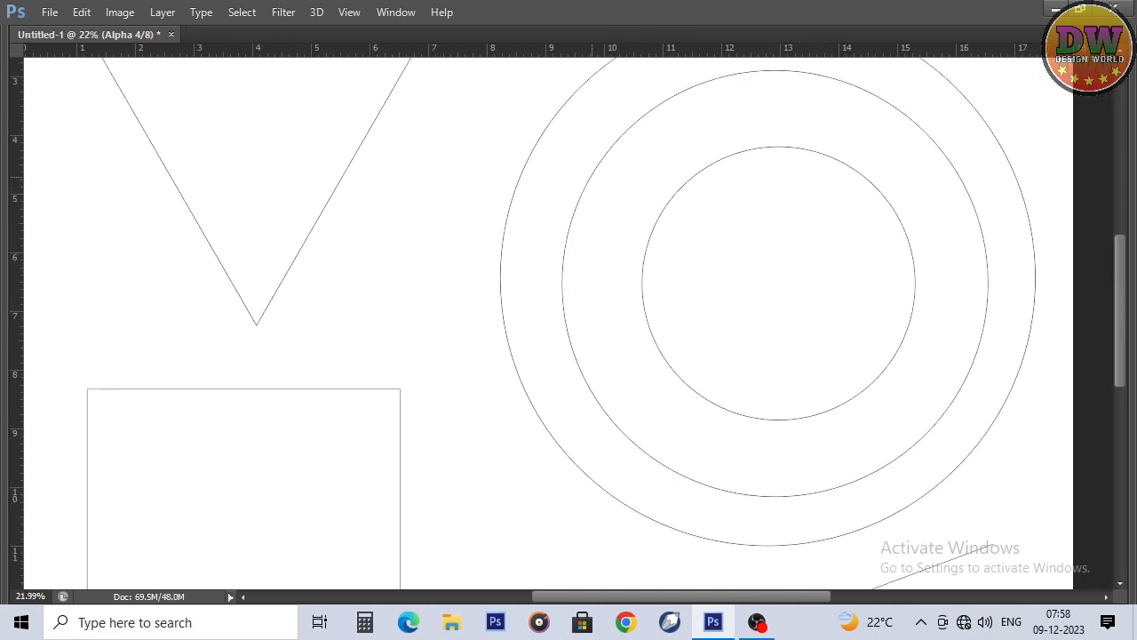
click(592, 176)
scroll(606, 325, down, 2)
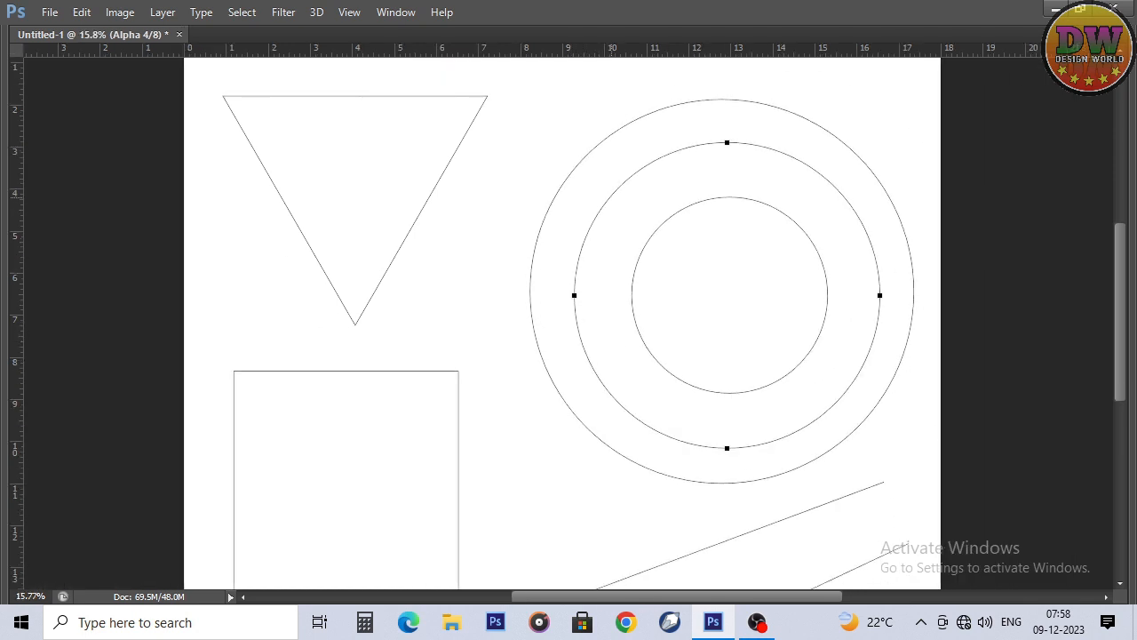
click(611, 193)
drag(608, 200, 617, 210)
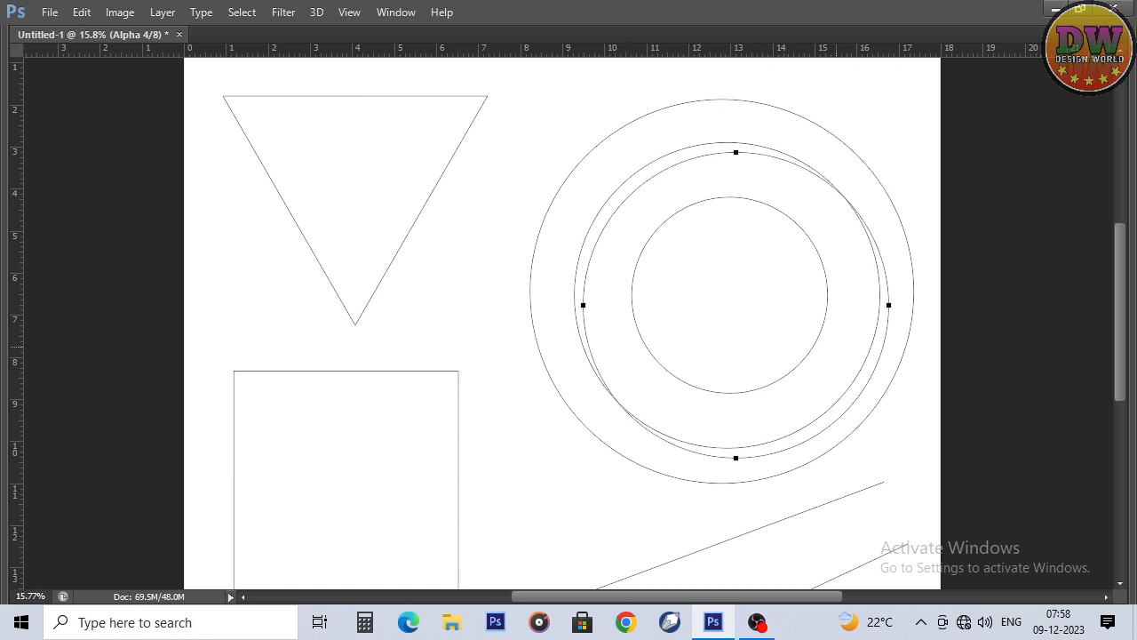
key(ctrl+t)
drag(890, 460, 861, 429)
drag(803, 372, 797, 362)
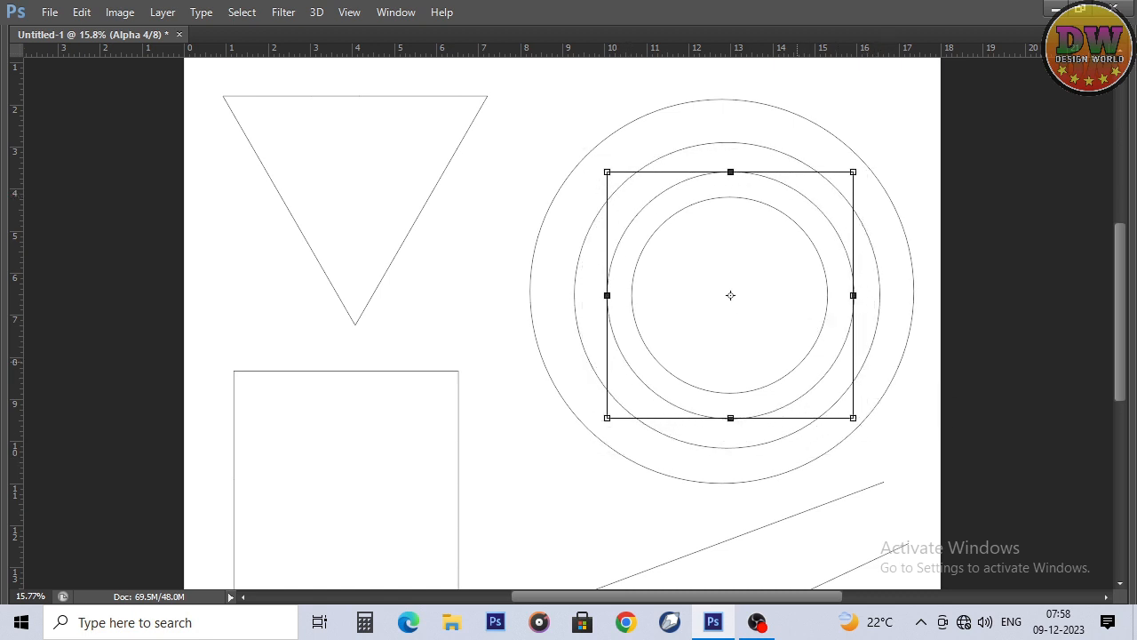
key(Return)
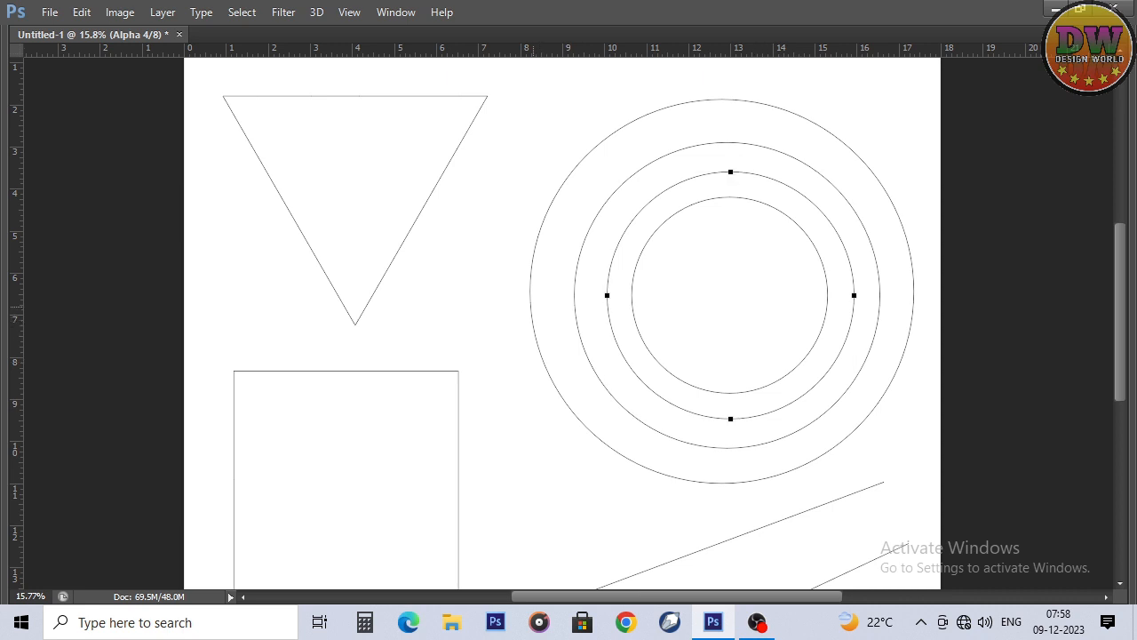
Step: Stroke the outermost circle and the newly added circle subpaths with the Pencil's petal brush
shift+click(527, 306)
right_click(551, 198)
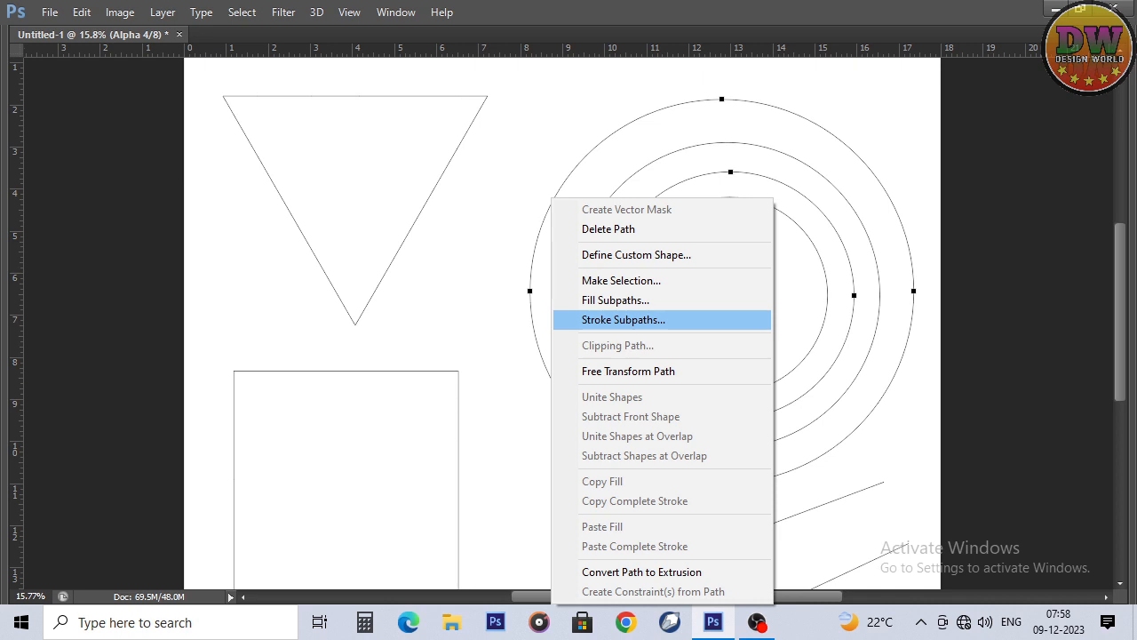
click(623, 320)
key(Return)
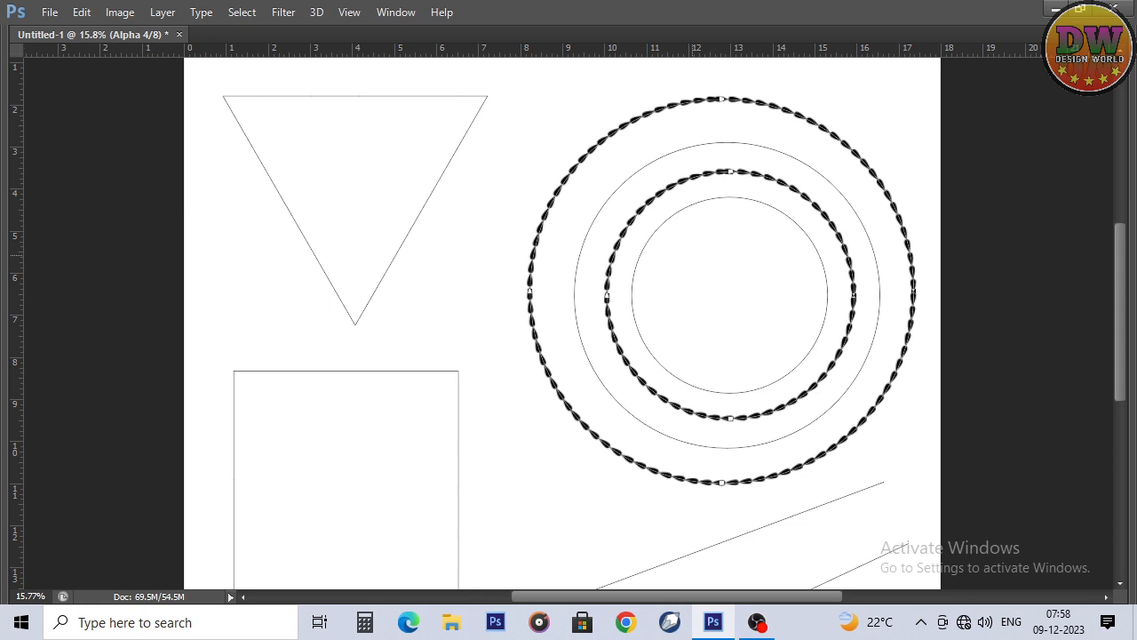
Step: Select the remaining unstroked subpaths: the innermost circle, the original middle circle, the triangle, the square and the slanted lines
click(693, 256)
click(641, 252)
shift+click(586, 237)
shift+click(392, 260)
shift+click(859, 567)
key(Tab)
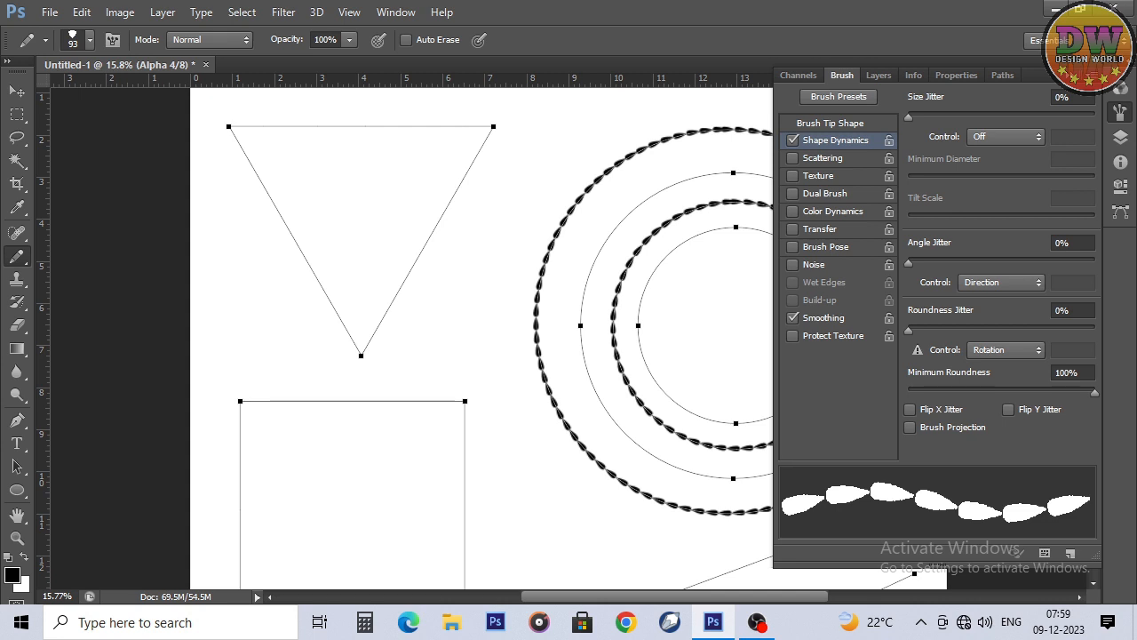
Step: Set the petal brush tip's angle to -90° to reverse the direction of the petals
click(830, 124)
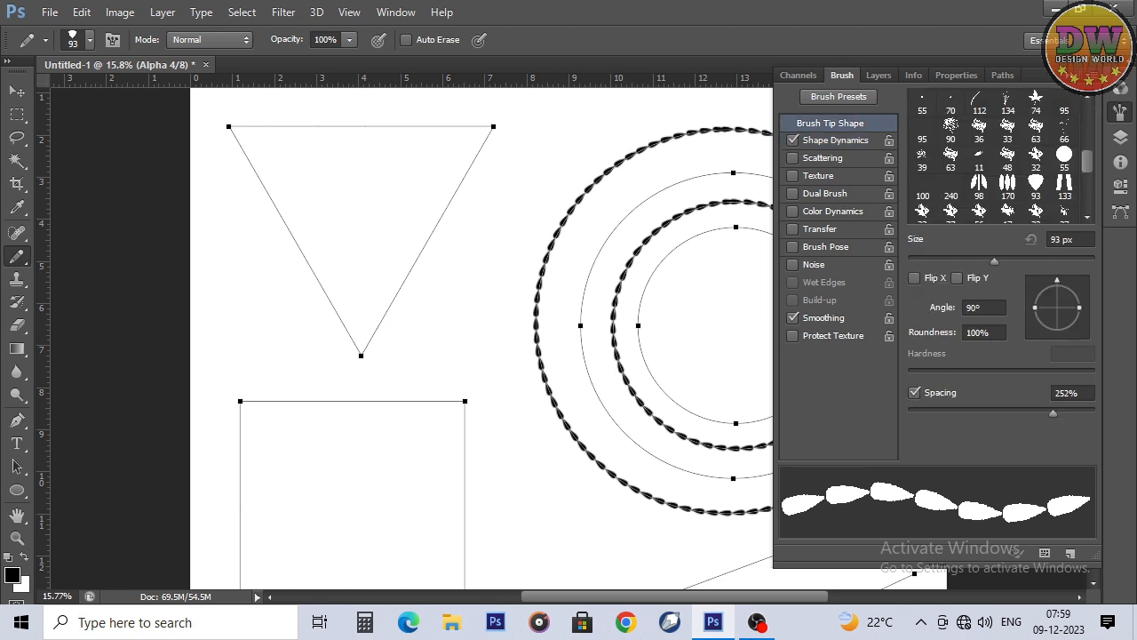
mouse_move(1057, 281)
mouse_down()
mouse_move(1083, 299)
mouse_move(1076, 327)
mouse_move(1083, 315)
mouse_up()
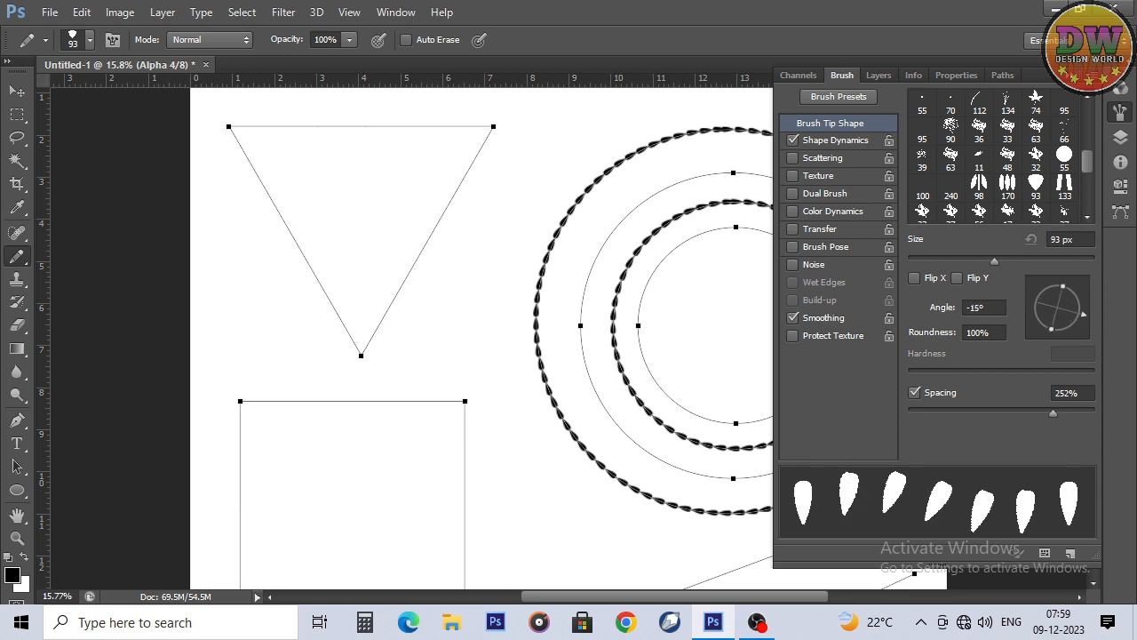
drag(1083, 314, 1057, 335)
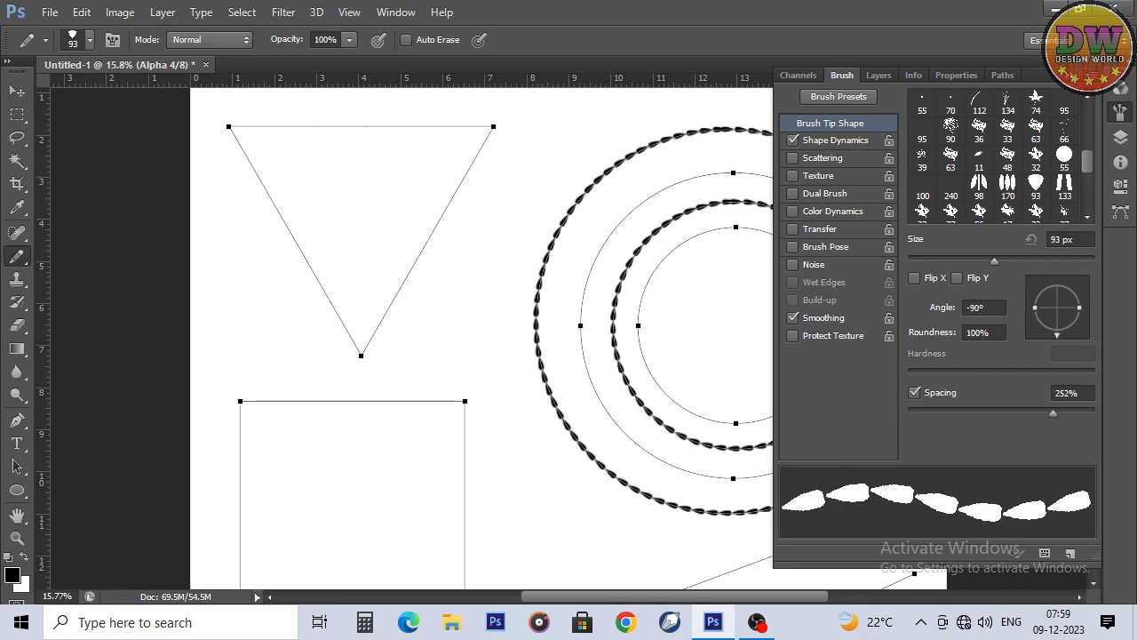
click(1121, 89)
click(1120, 89)
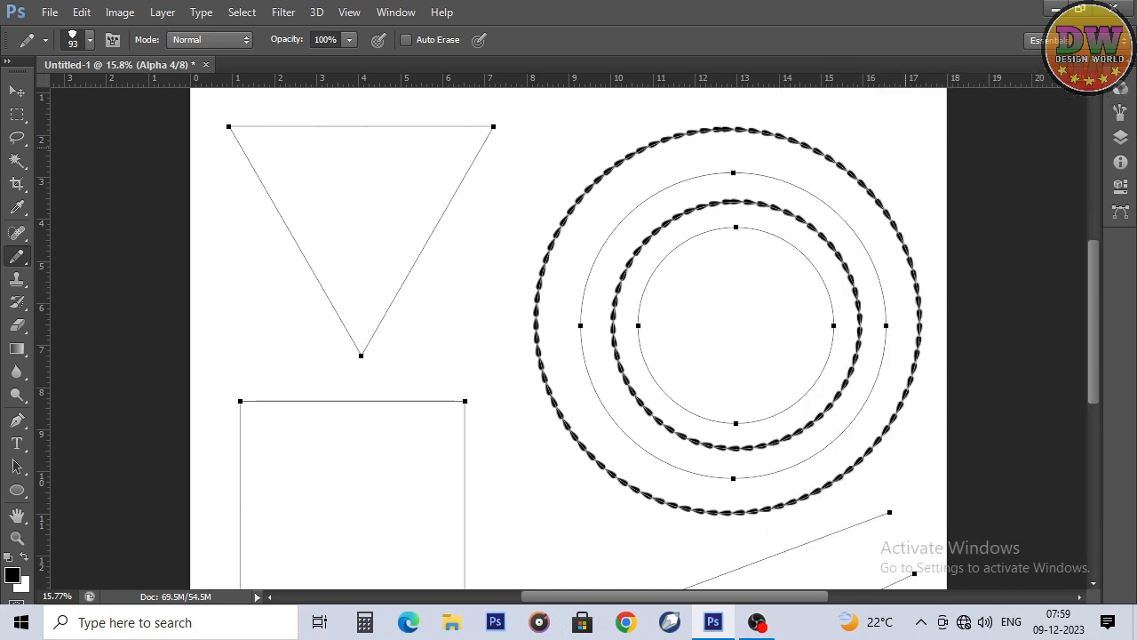
Step: Stroke the selected circle, triangle, square and line subpaths with the Pencil, leaving Simulate Pressure off
key(p)
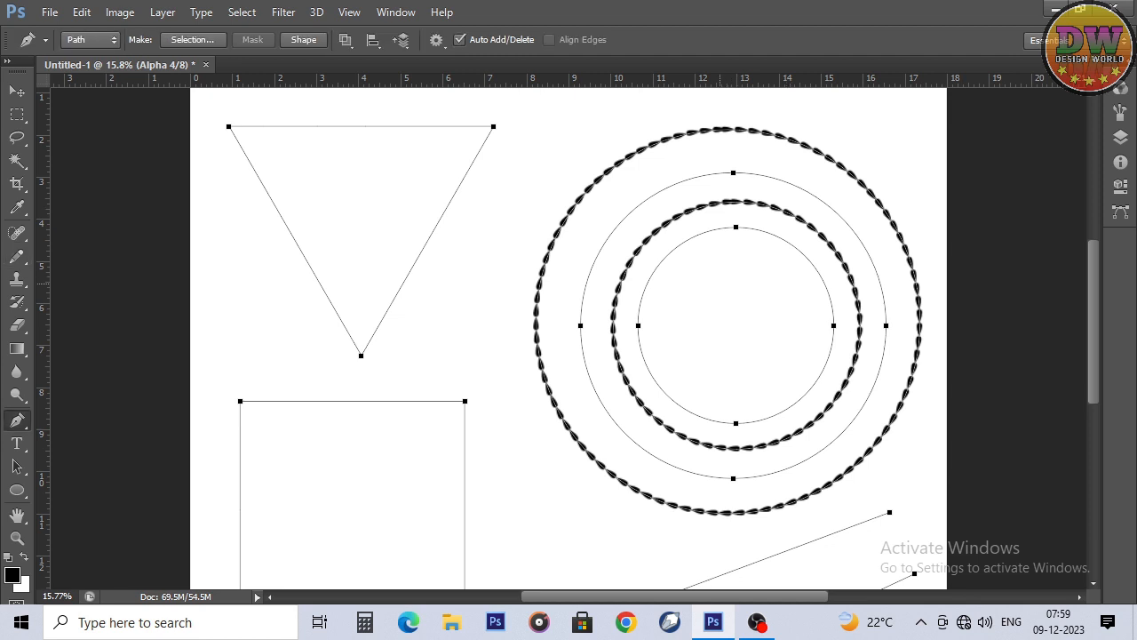
right_click(718, 195)
click(764, 321)
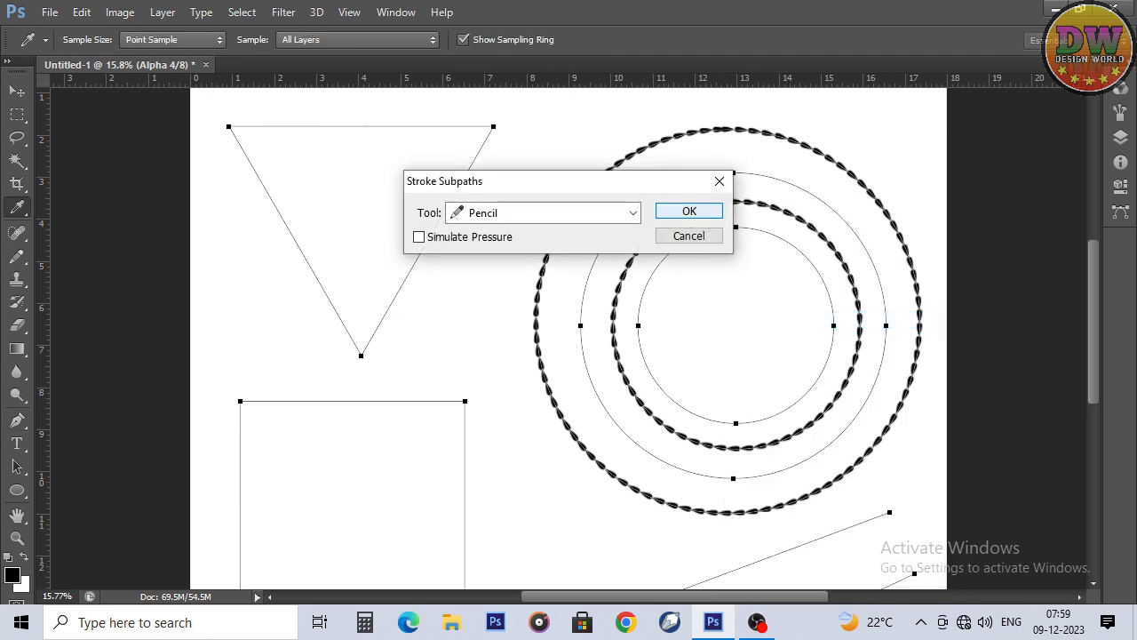
key(Return)
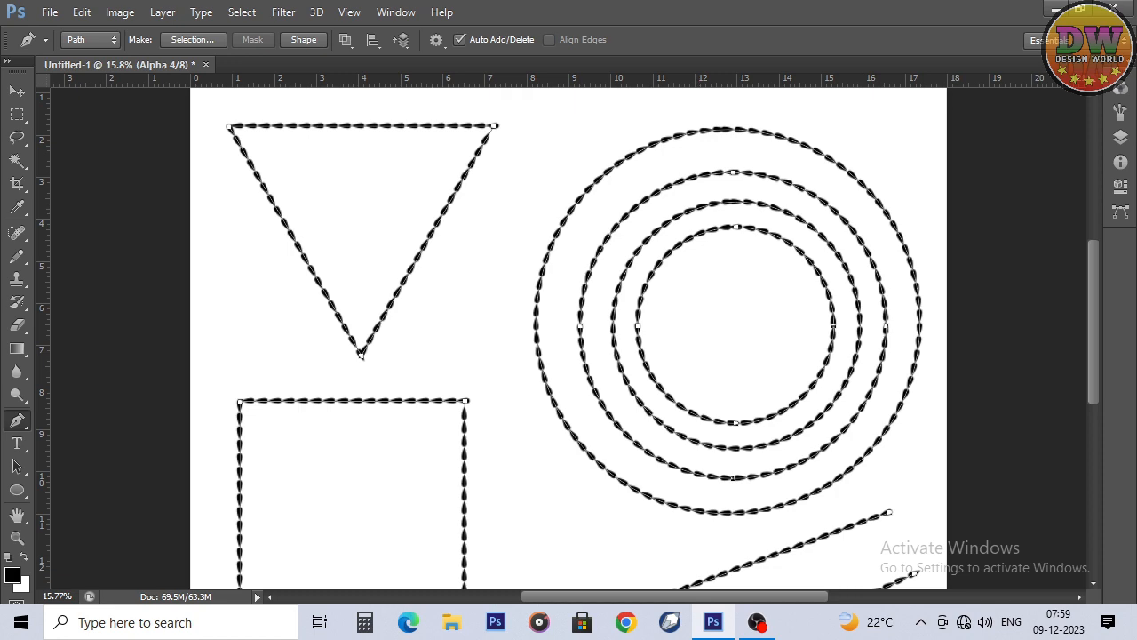
Step: Paint a looping freehand test stroke with the reversed petal brush across the circles and triangle, and undo it
key(z)
drag(726, 198, 760, 225)
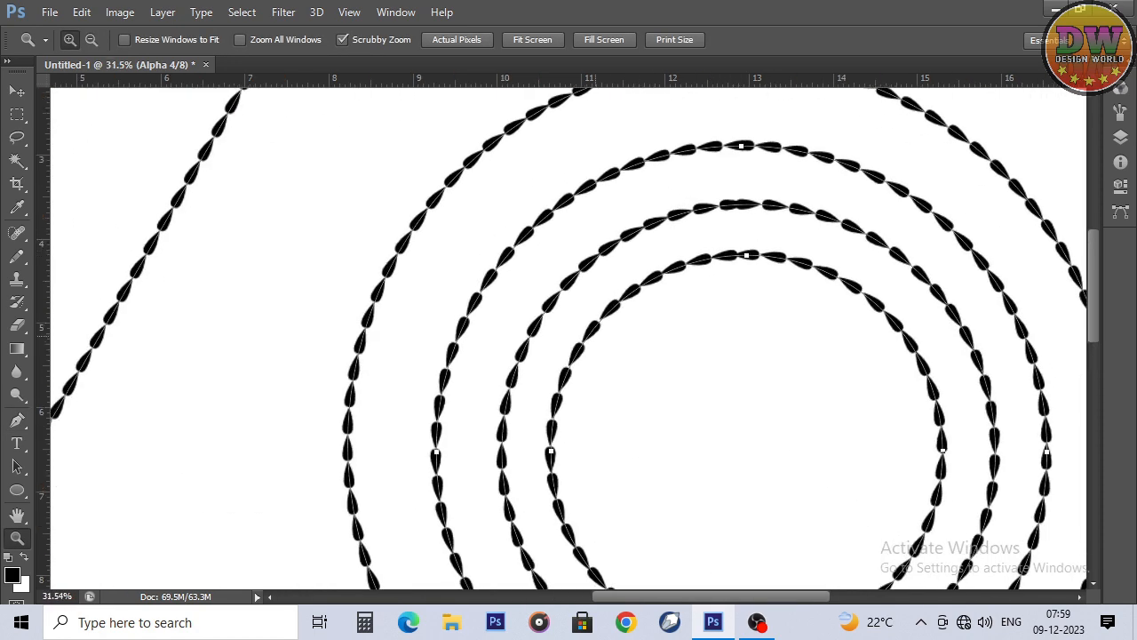
drag(253, 333, 221, 330)
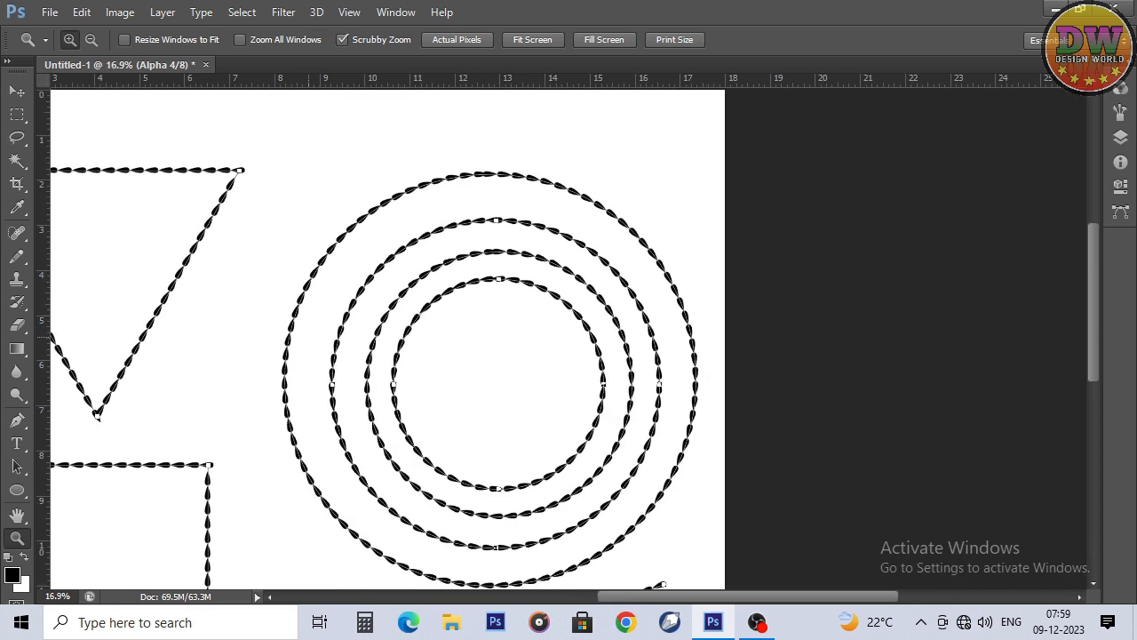
key(b)
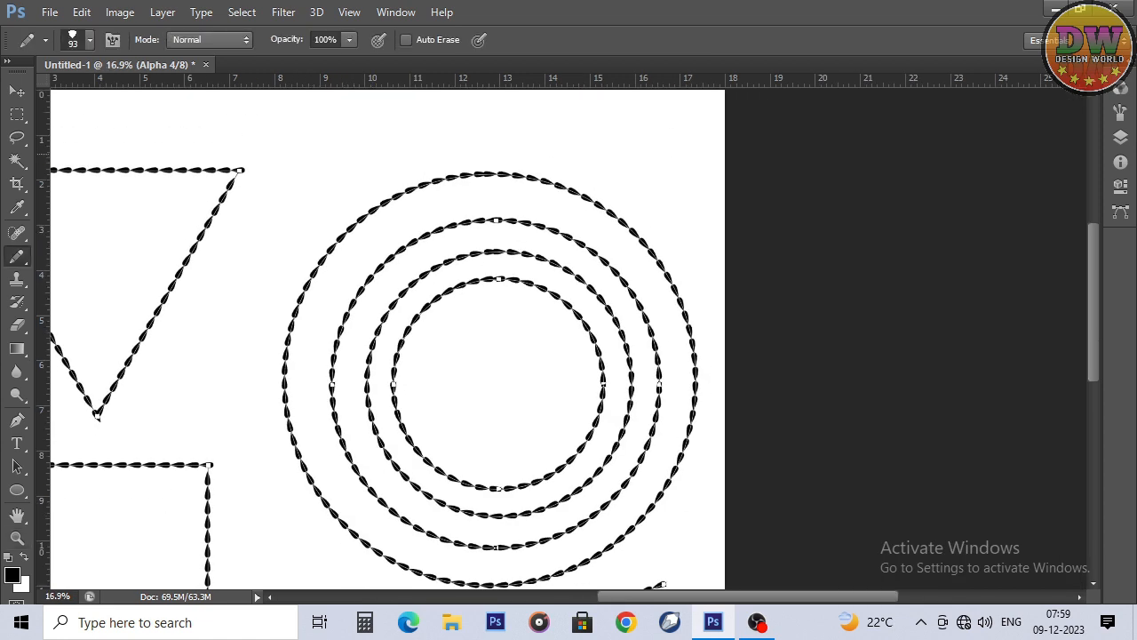
mouse_move(520, 133)
mouse_down()
mouse_move(421, 142)
mouse_move(153, 311)
mouse_move(509, 308)
mouse_up()
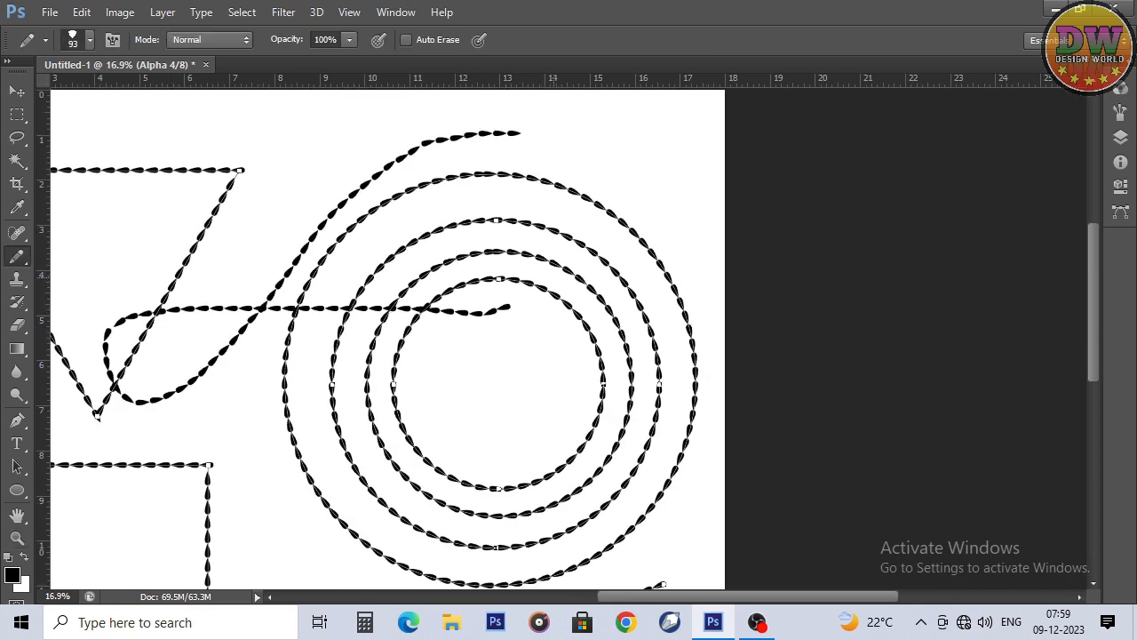
key(ctrl+z)
Step: Choose the 133 px double-bar brush tip for the Pencil tool and set its angle to 90°
key(z)
mouse_move(560, 355)
mouse_down()
mouse_move(506, 366)
mouse_move(525, 373)
mouse_up()
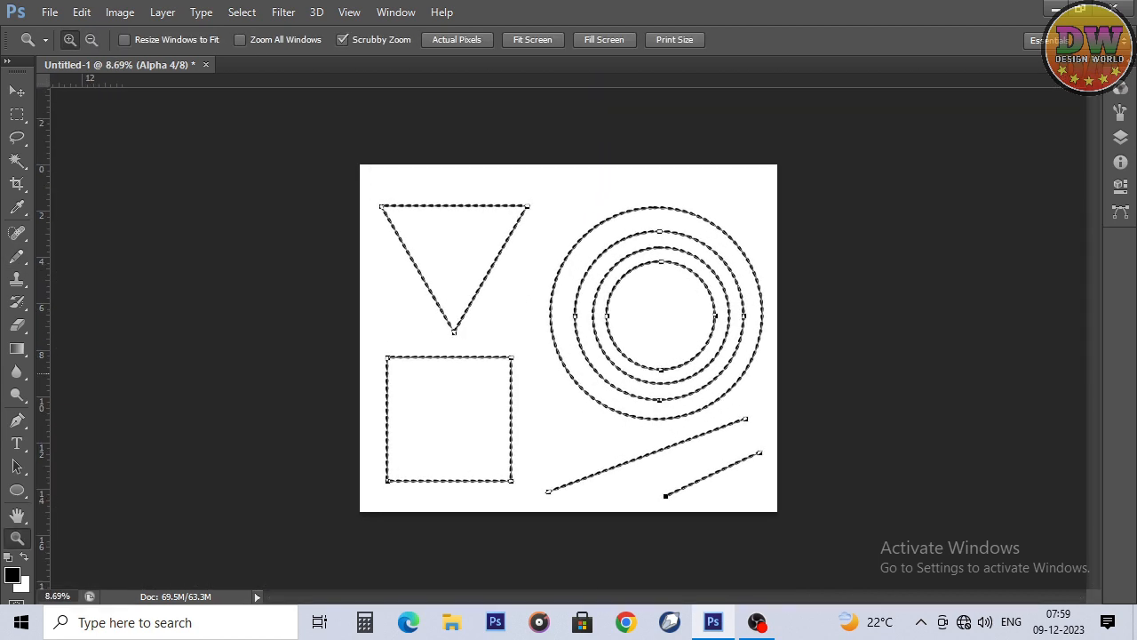
key(Tab)
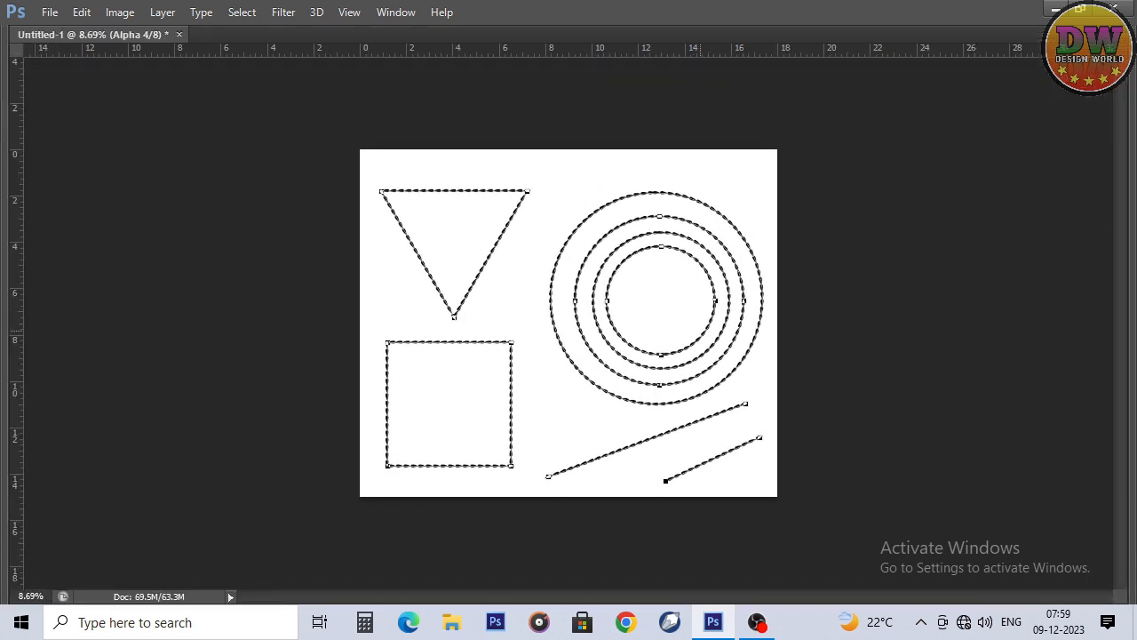
drag(700, 330, 750, 331)
key(Tab)
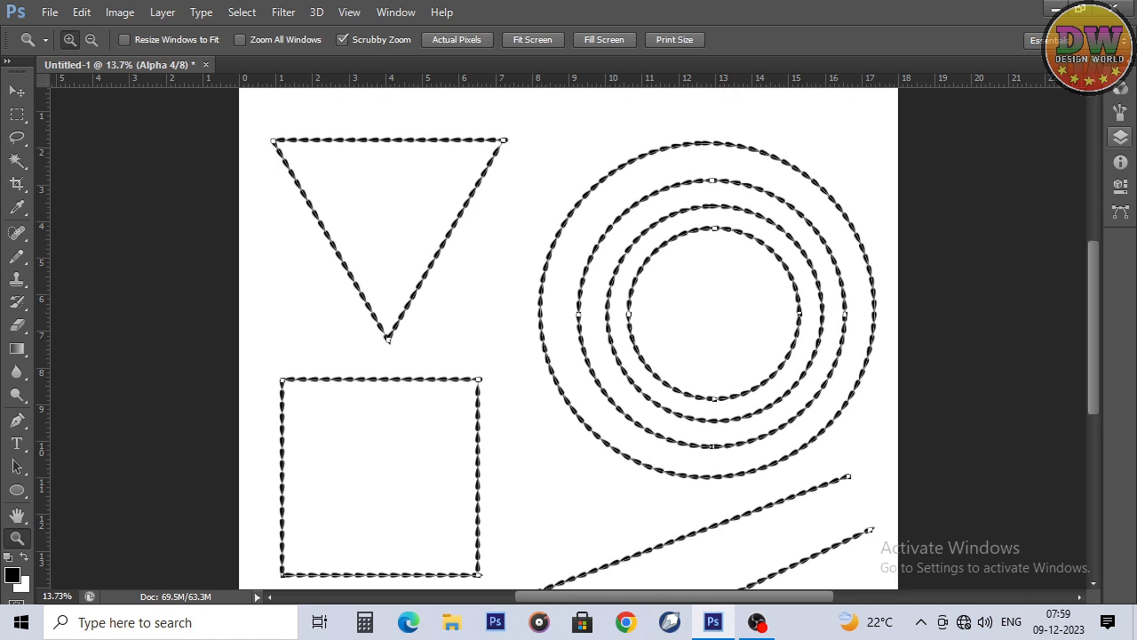
click(1120, 113)
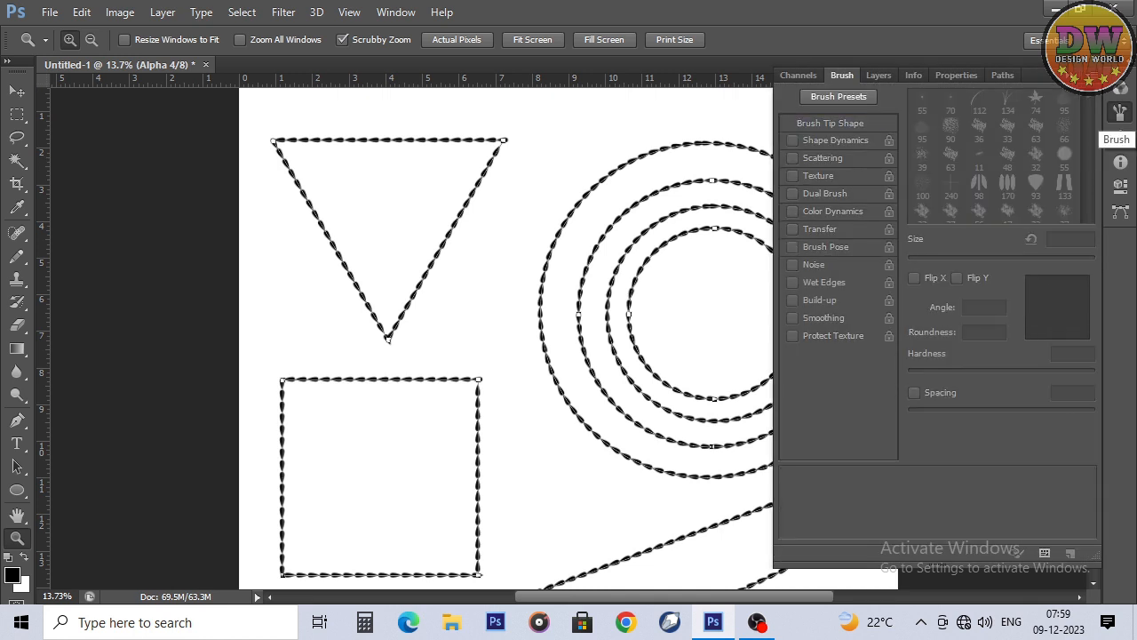
key(b)
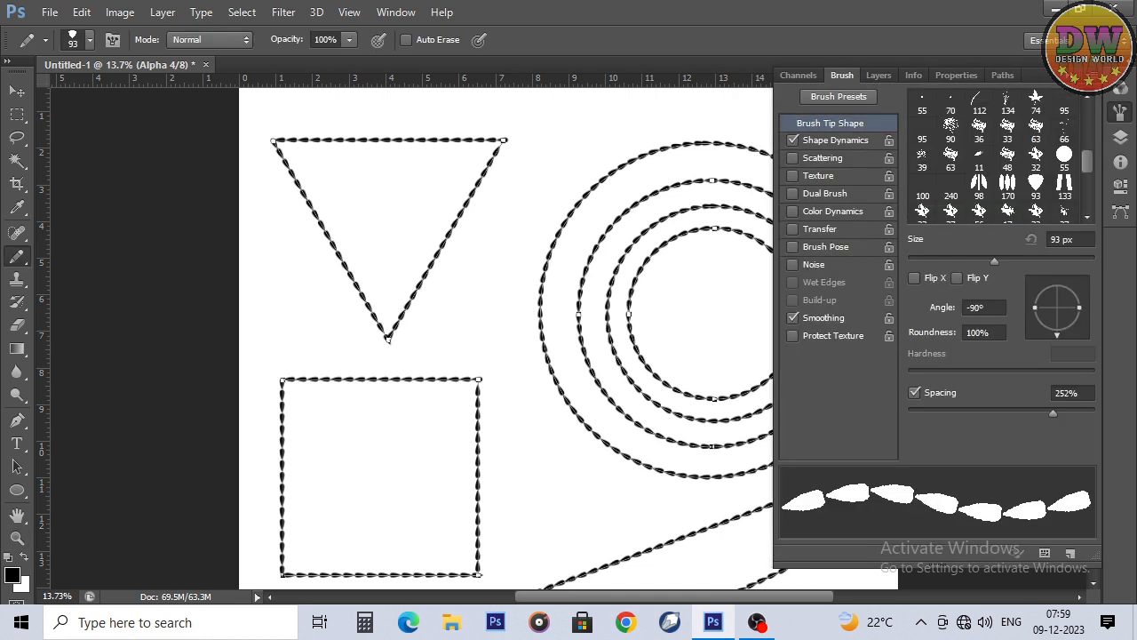
click(1064, 186)
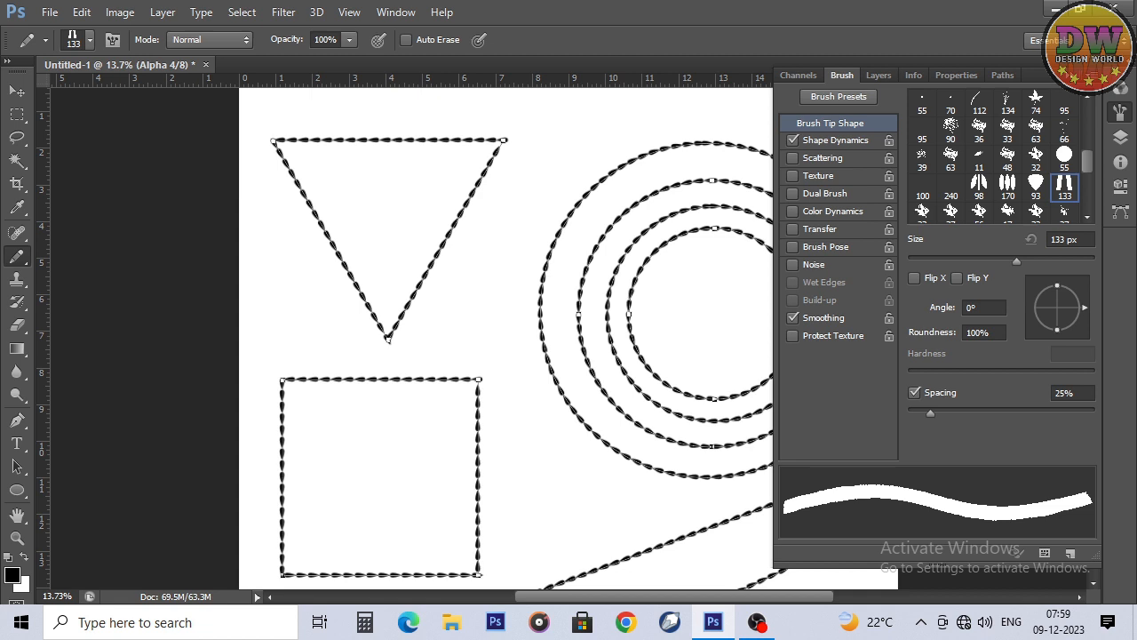
drag(1085, 308, 1057, 280)
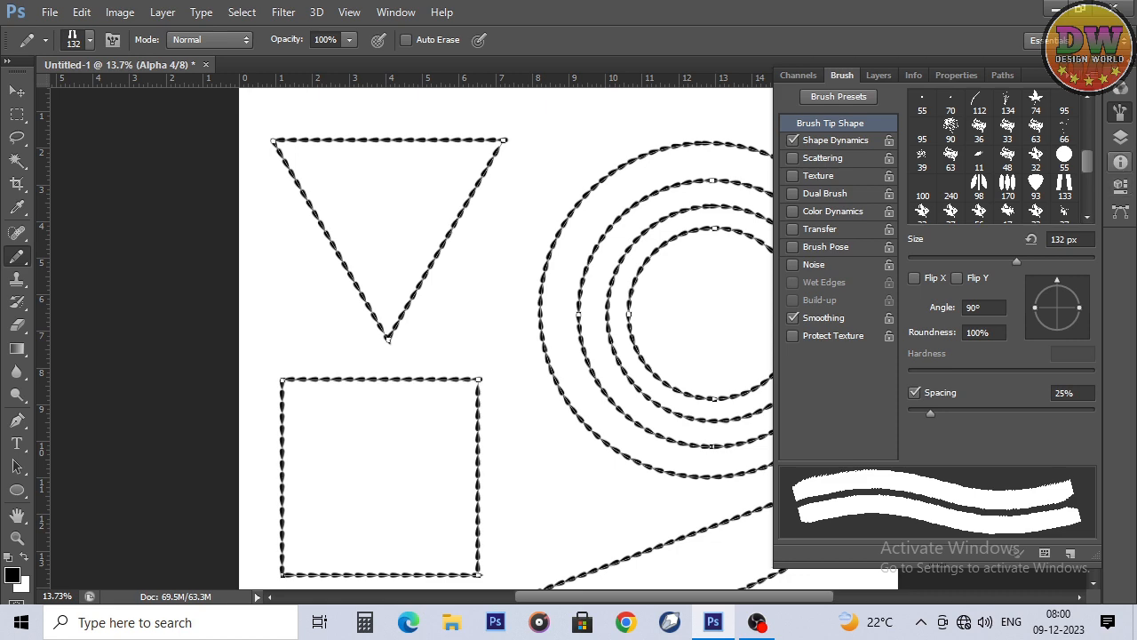
click(1120, 113)
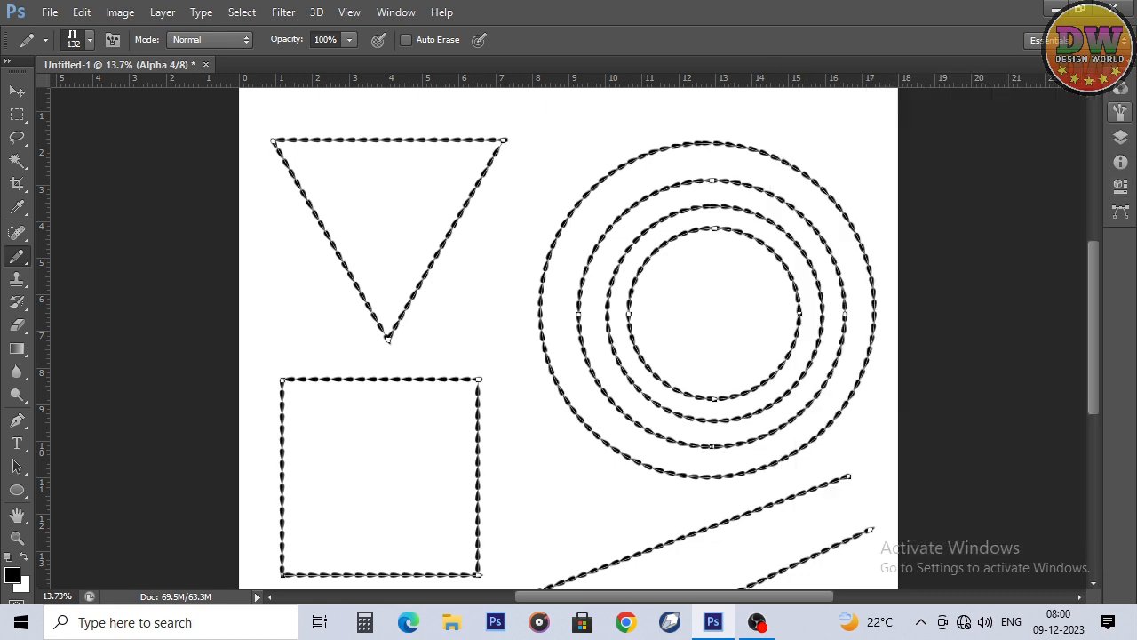
Step: Add a new alpha channel for the double-bar pattern and deselect the subpaths
key(Tab)
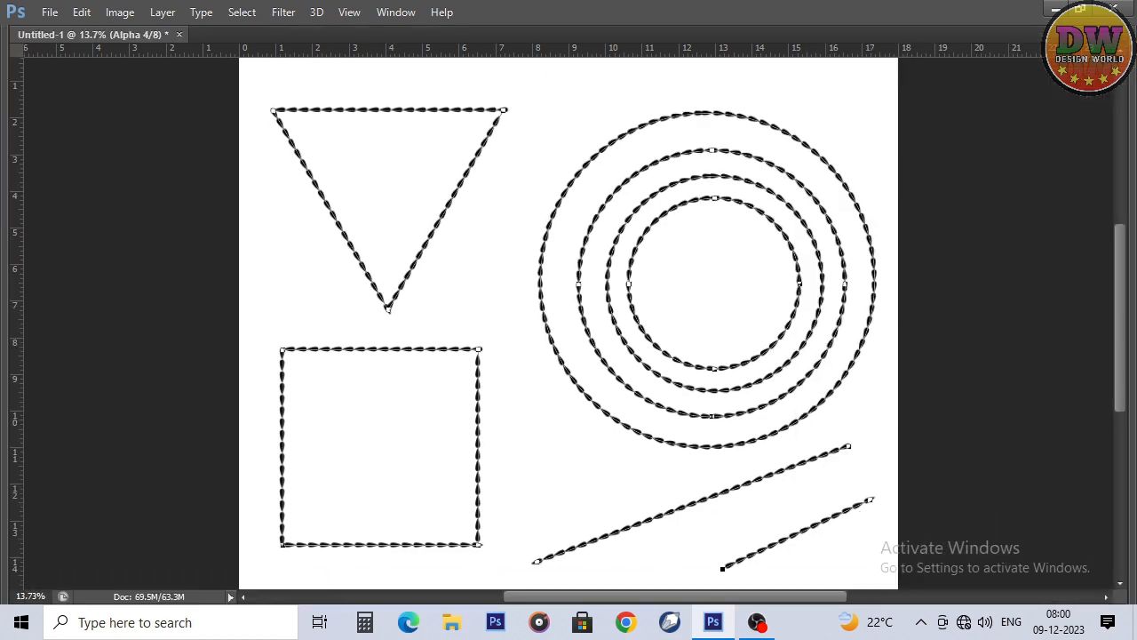
key(Tab)
click(1121, 87)
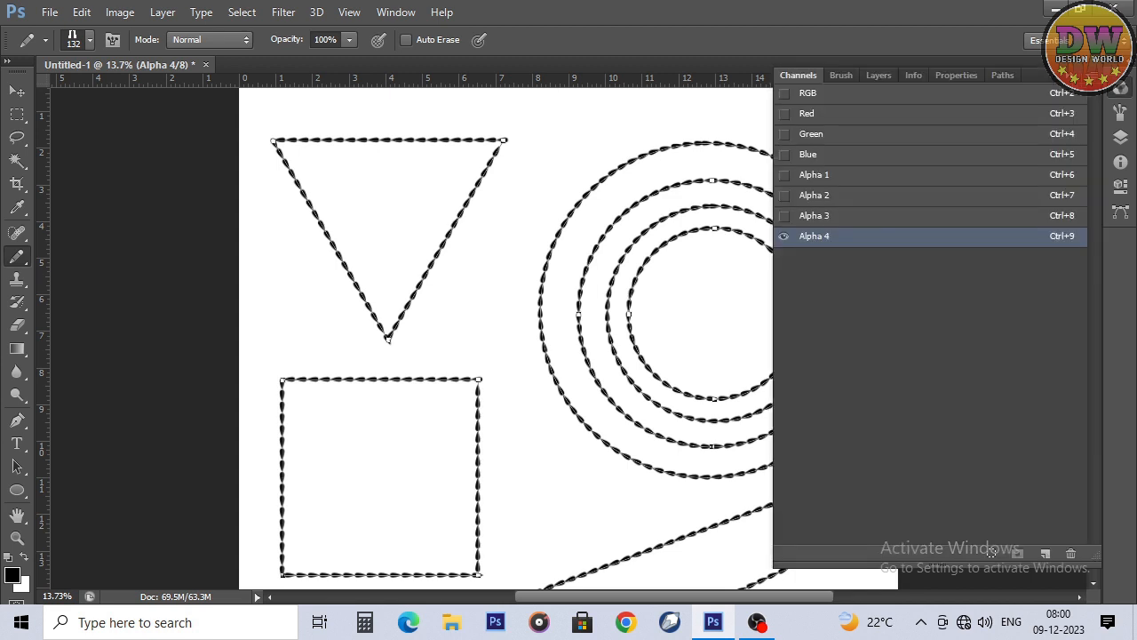
click(1045, 554)
key(Tab)
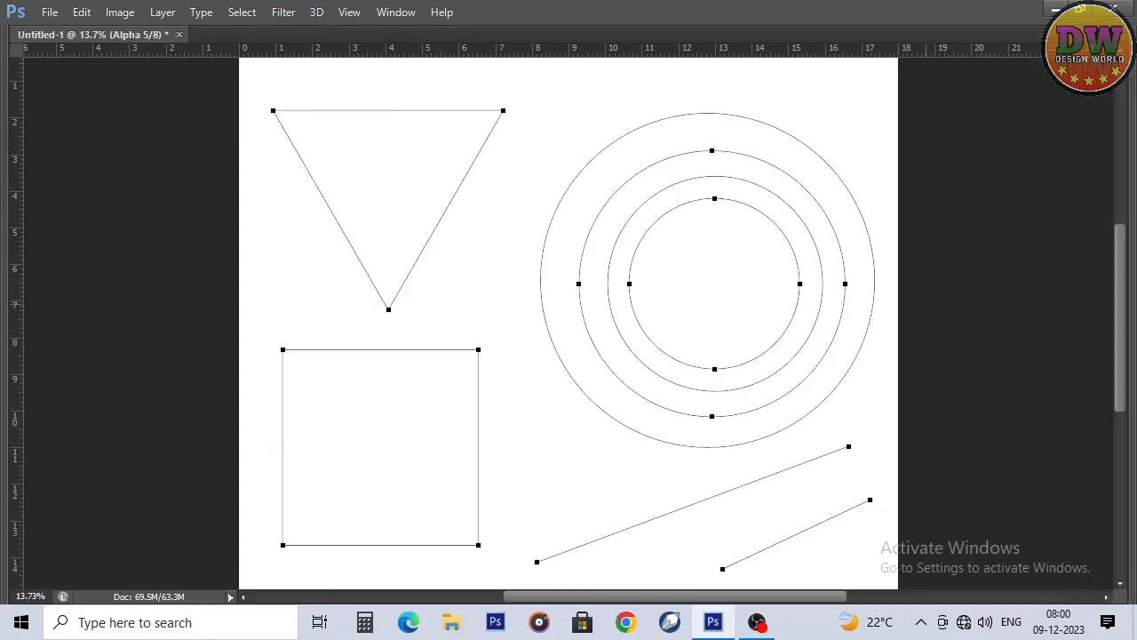
key(Escape)
Step: Set the double-bar brush tip's spacing to 167% for the Pencil tool
key(Tab)
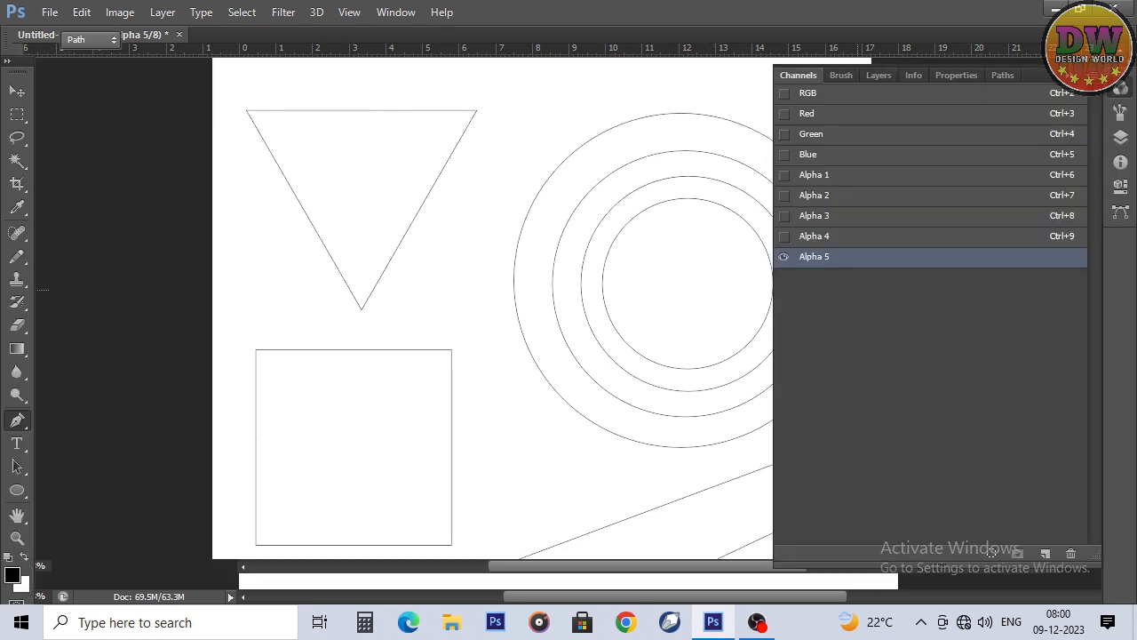
click(1121, 112)
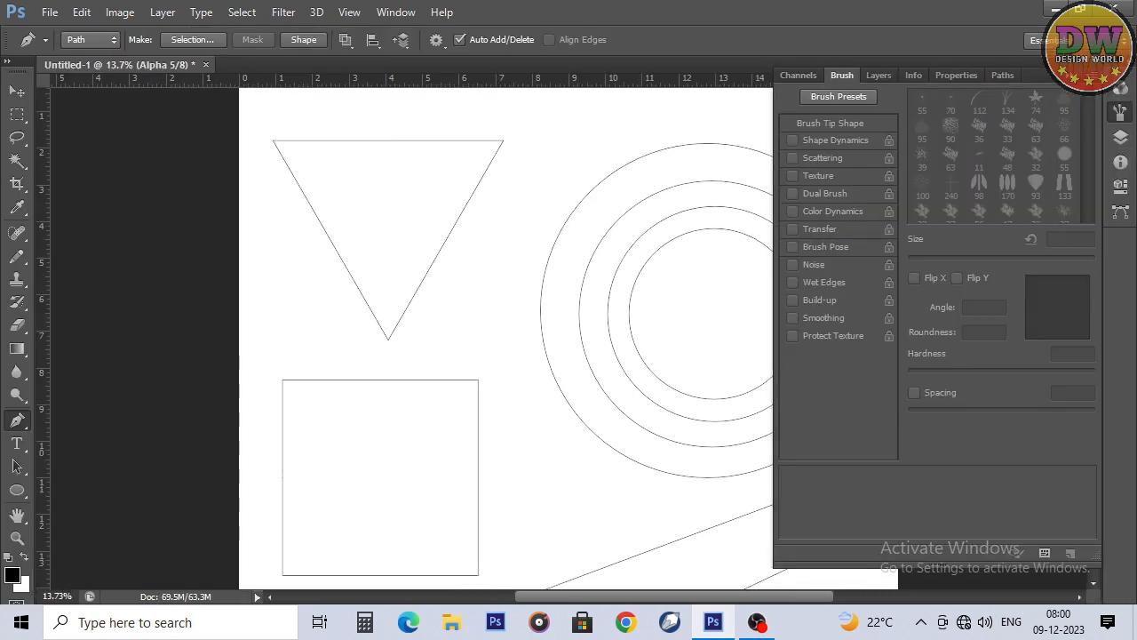
key(b)
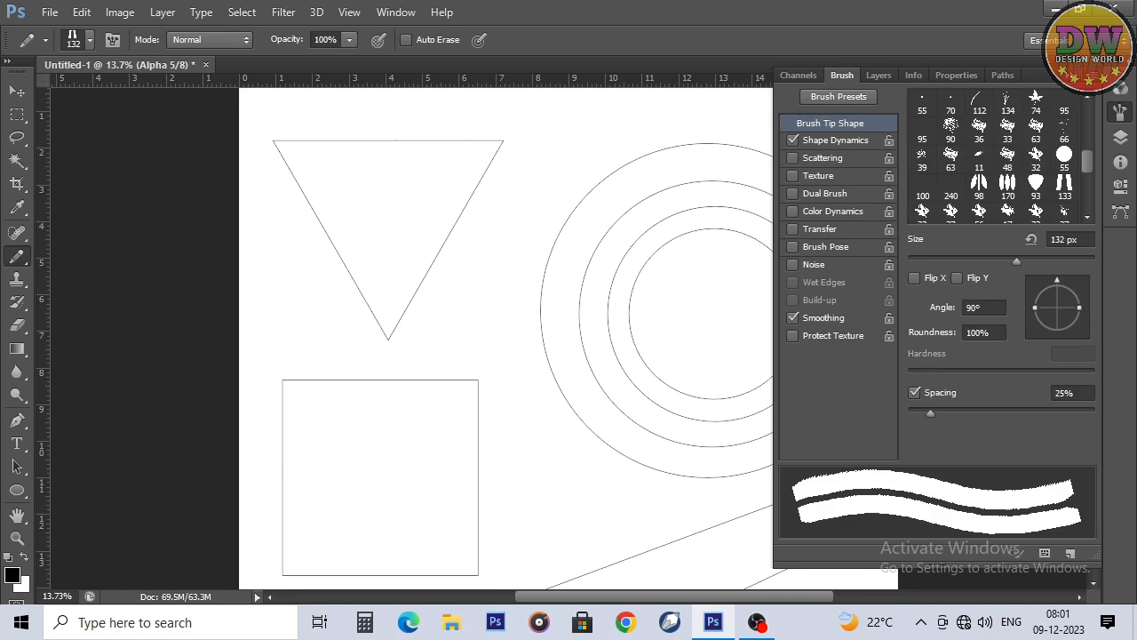
drag(930, 413, 1032, 413)
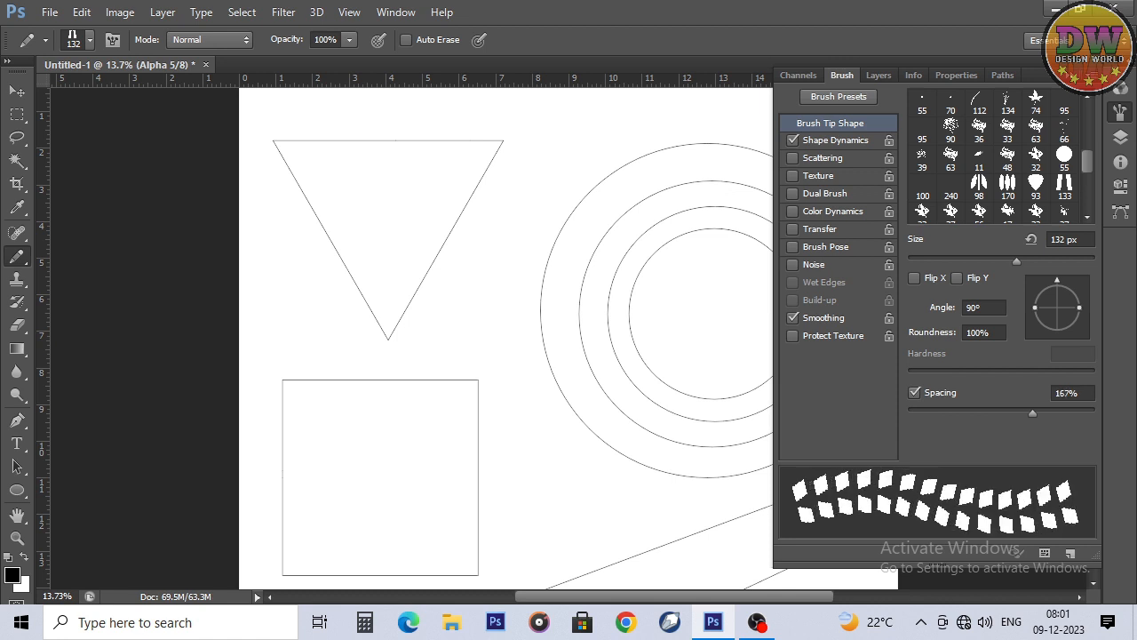
click(1120, 113)
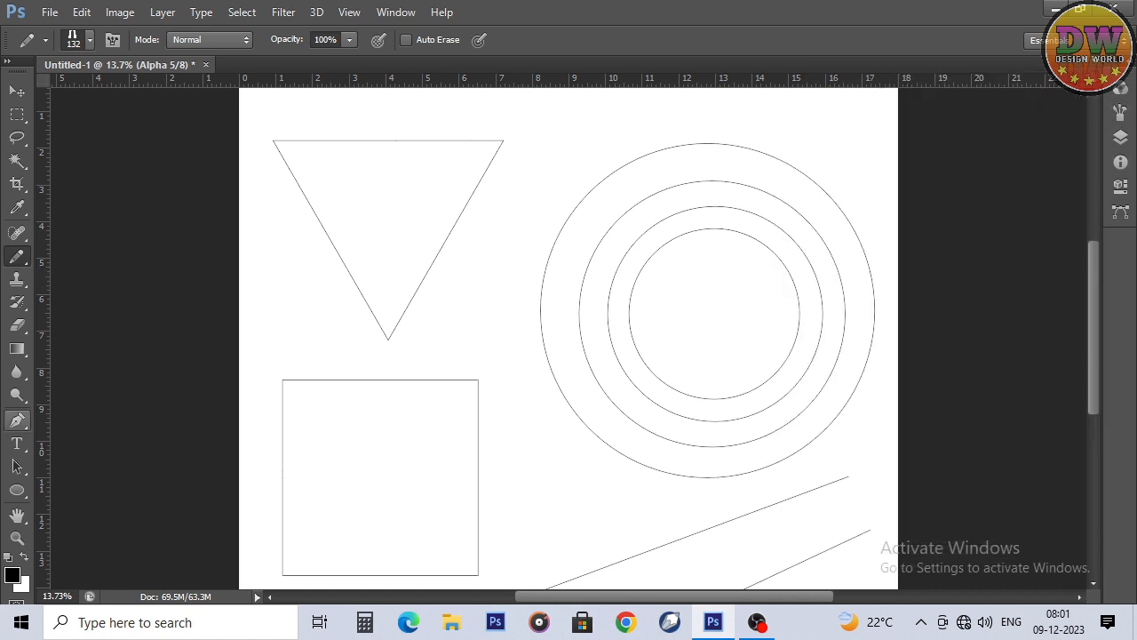
Step: Duplicate the square path and scale the copy down into a smaller concentric square inside the original
click(16, 420)
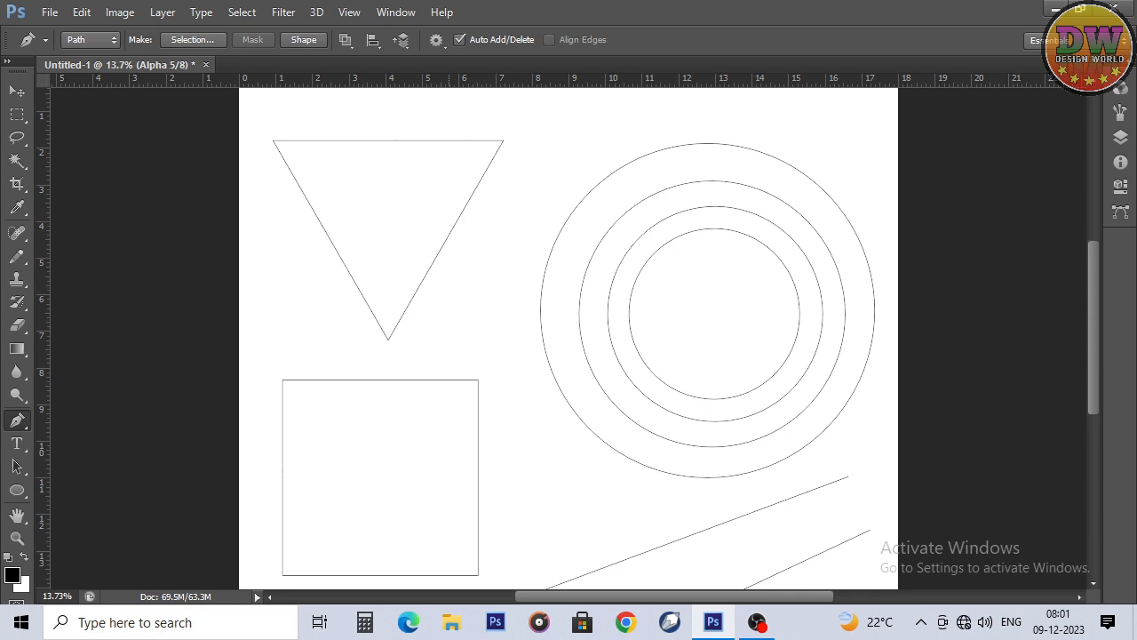
ctrl+alt+click(438, 379)
drag(438, 379, 451, 413)
key(ctrl+t)
key(Return)
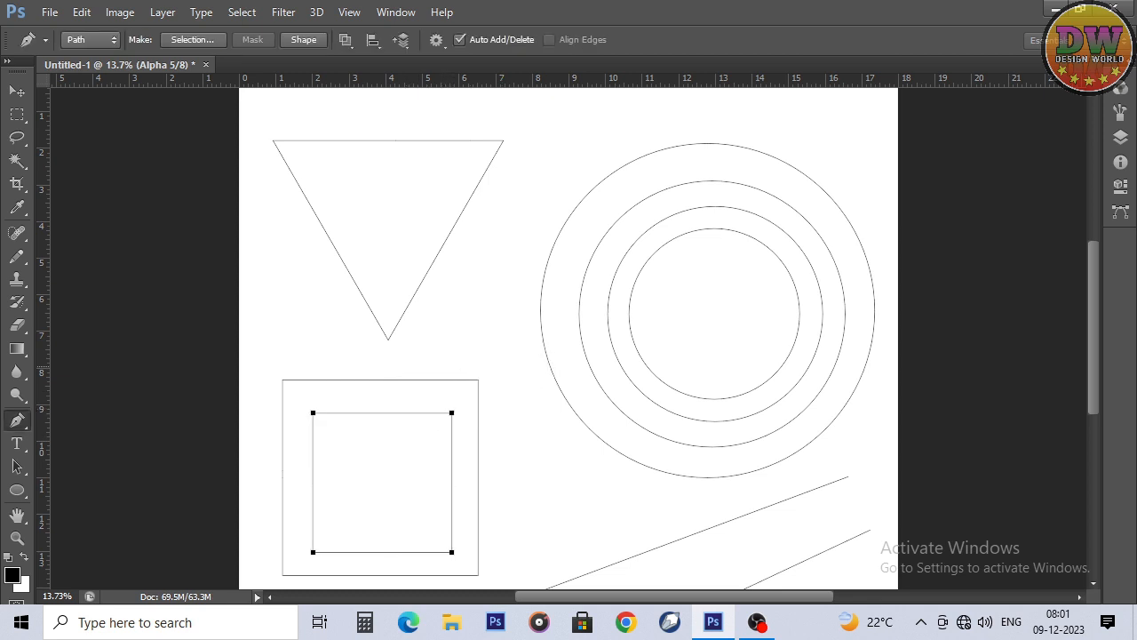
Step: Duplicate the triangle path, scale the copy to 58.47%, and place it inside the original triangle
ctrl+alt+click(435, 261)
drag(435, 261, 428, 261)
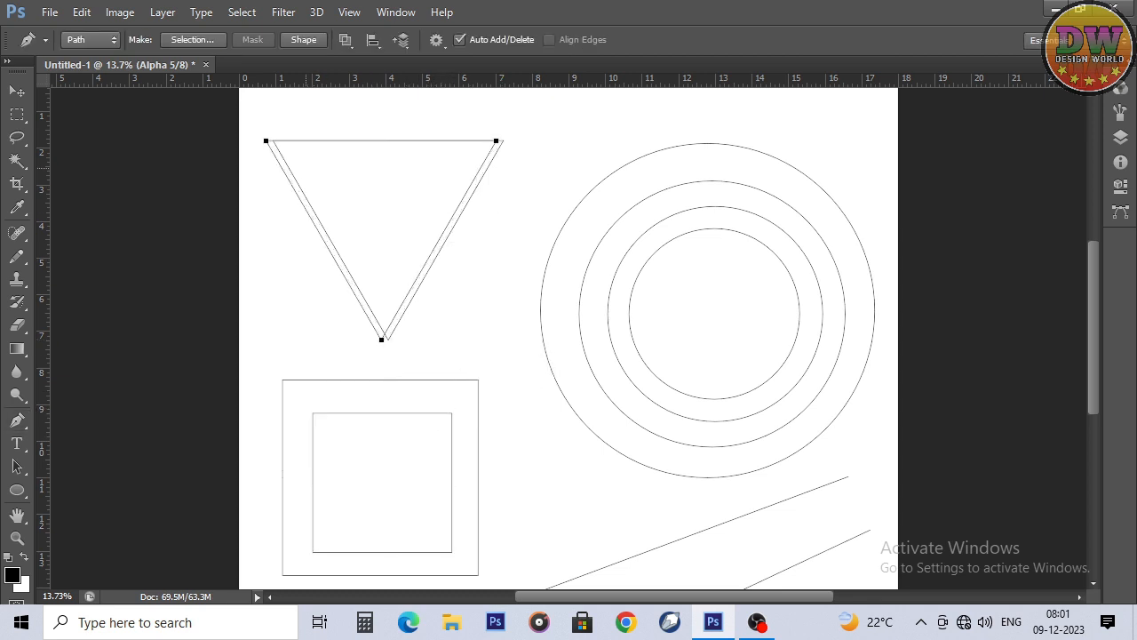
key(ctrl+t)
drag(266, 141, 322, 157)
drag(383, 197, 390, 185)
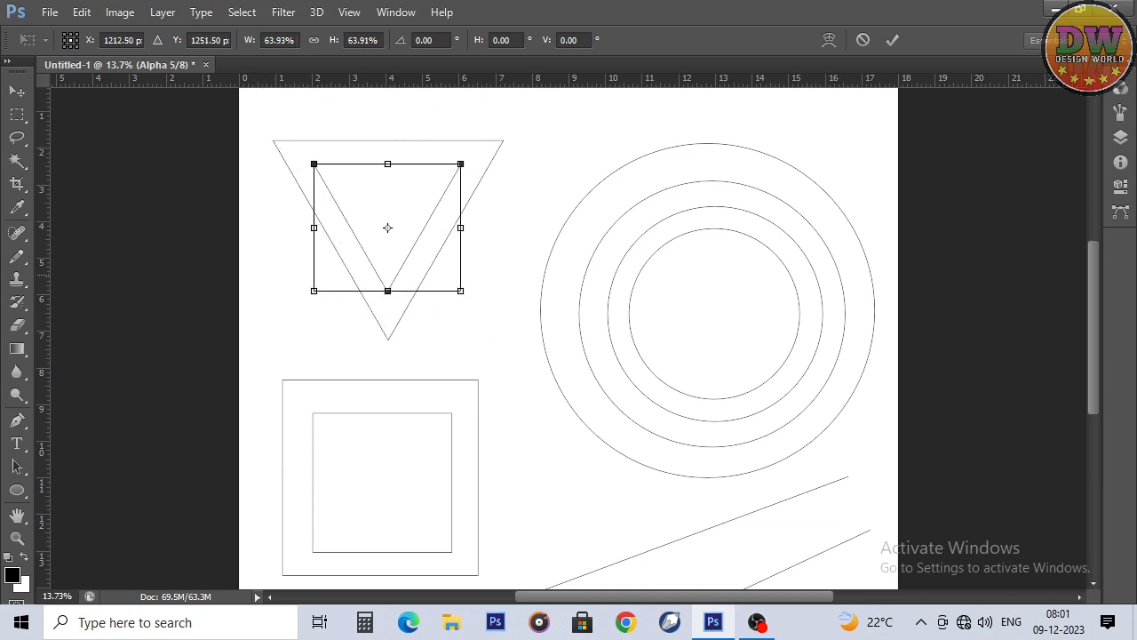
drag(460, 228, 454, 227)
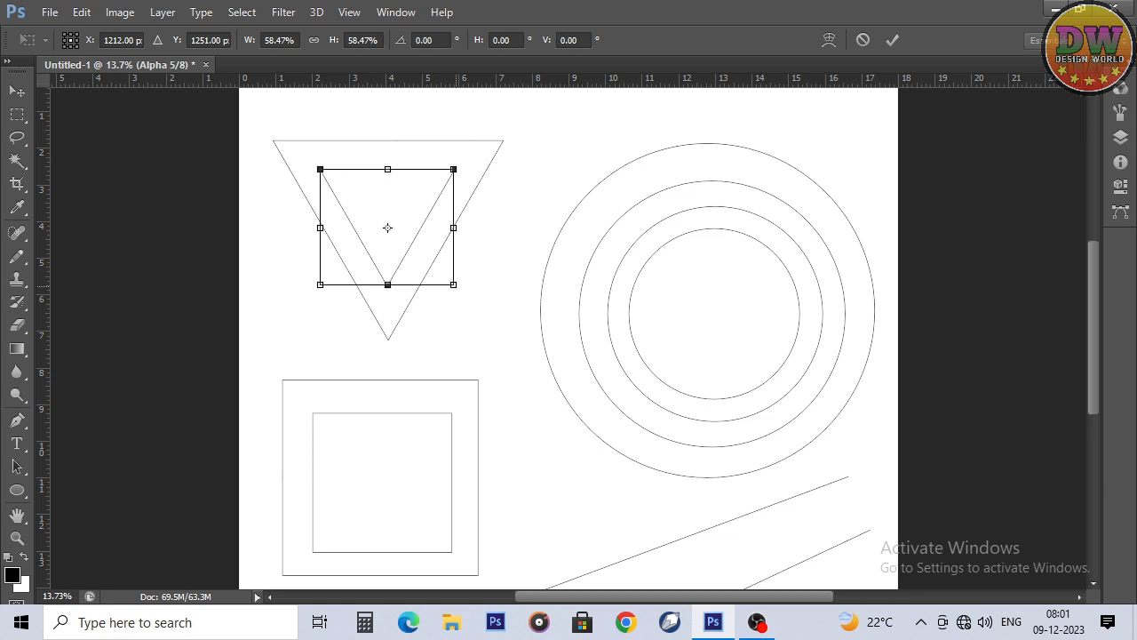
key(Return)
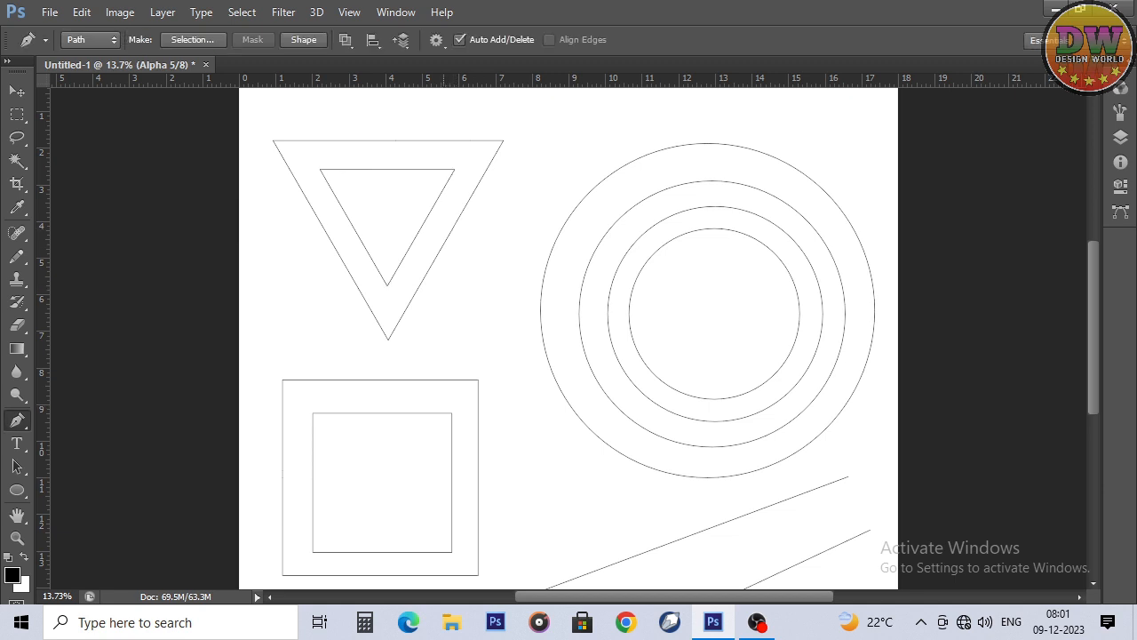
Step: Stroke the outer triangle, outer square, second-largest circle and innermost circle subpaths with the Pencil, without simulated pressure
ctrl+click(437, 380)
ctrl+shift+click(630, 291)
scroll(723, 266, down, 1)
right_click(723, 199)
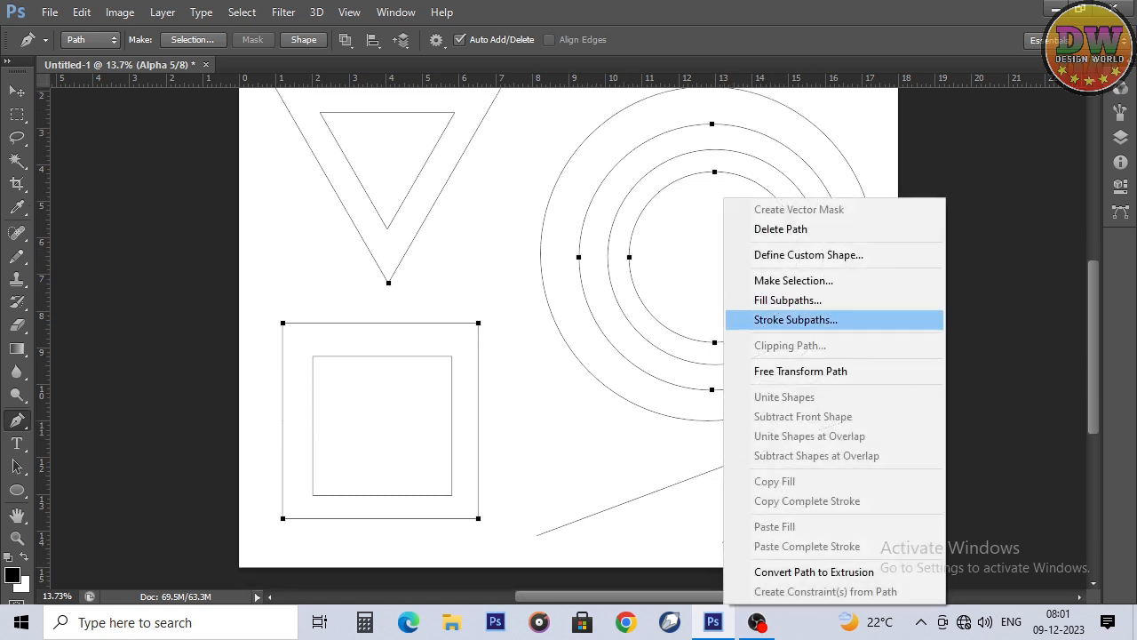
click(795, 319)
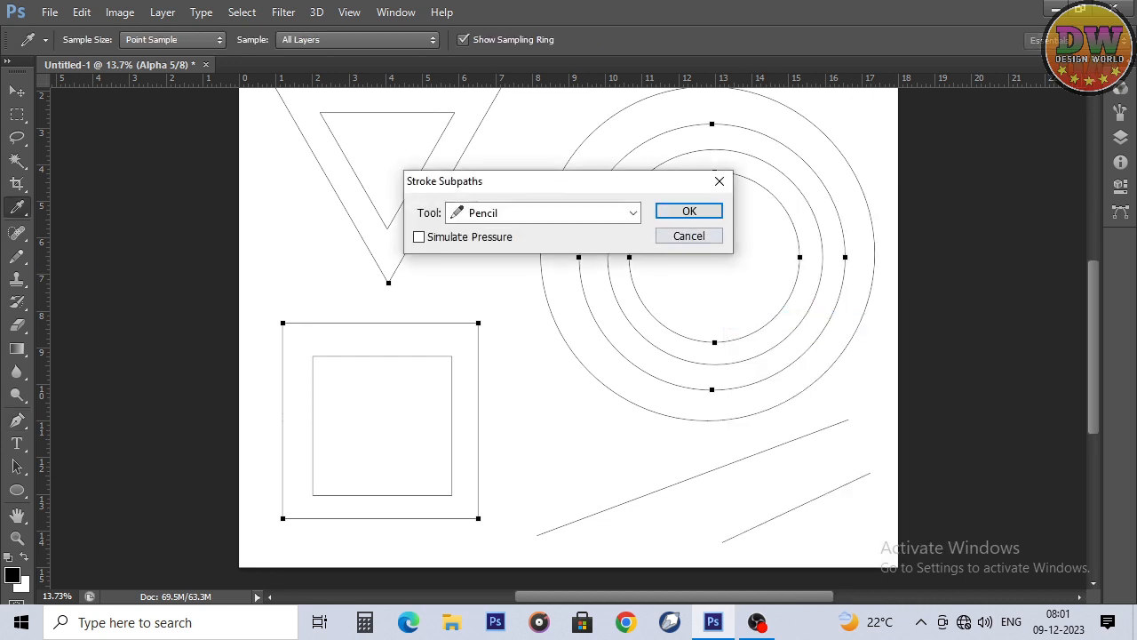
key(Return)
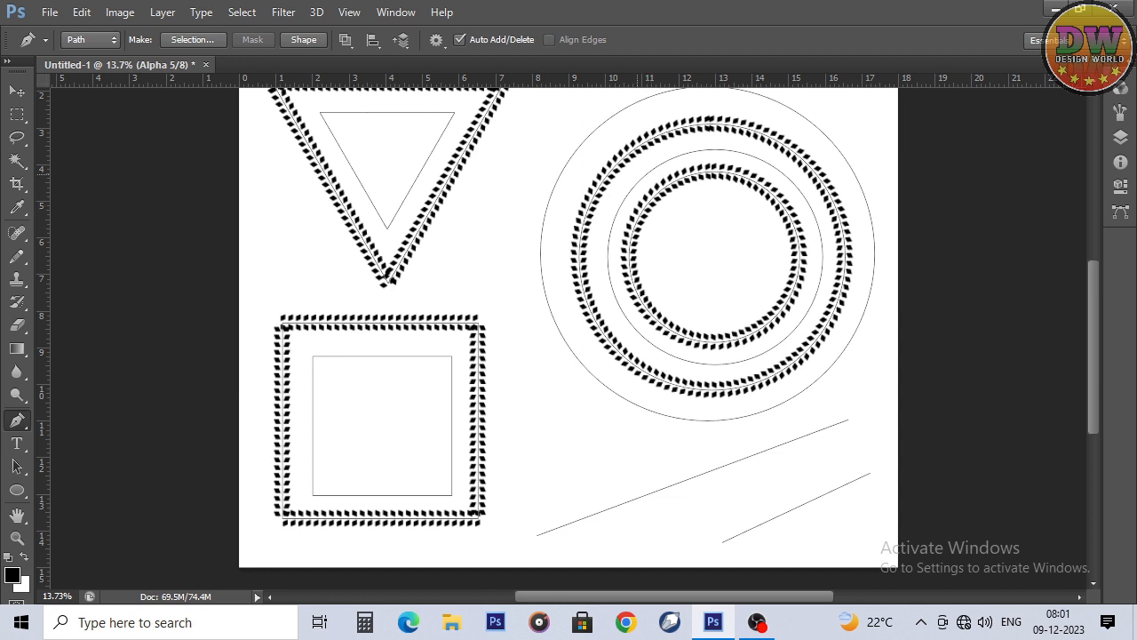
Step: Select the inner triangle, inner square, outermost circle, second-smallest circle and both diagonal line subpaths
ctrl+click(640, 181)
ctrl+shift+click(423, 169)
ctrl+shift+click(419, 356)
ctrl+shift+click(653, 411)
ctrl+shift+click(716, 468)
ctrl+shift+click(763, 523)
Step: Set the Pencil's double-bar brush tip to an angle of -90° and a spacing of 180%
click(1120, 113)
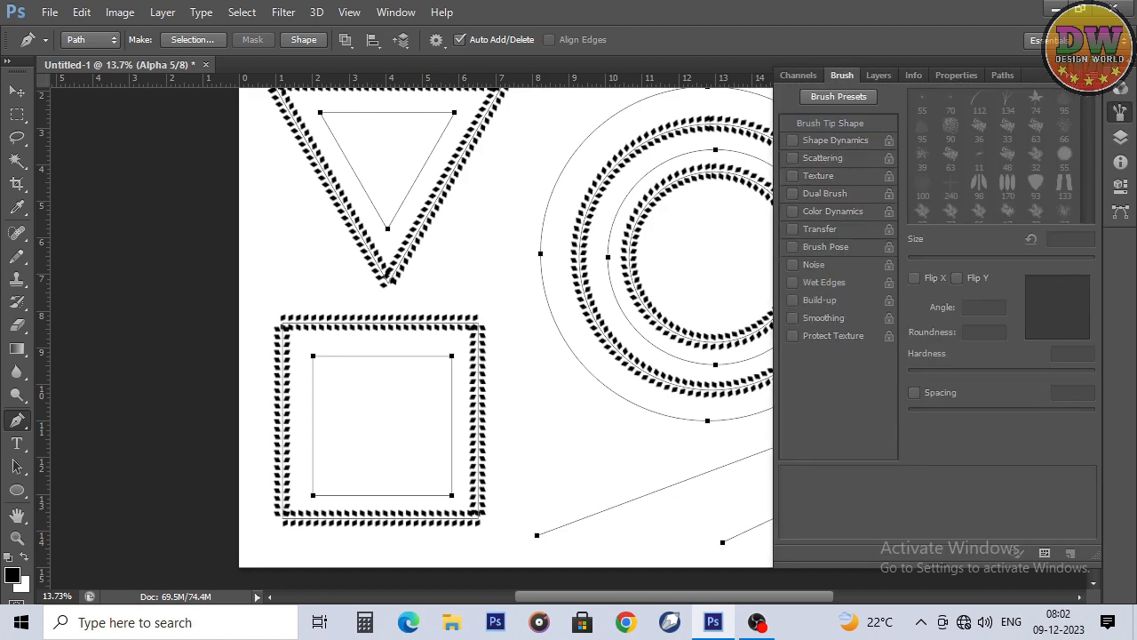
key(b)
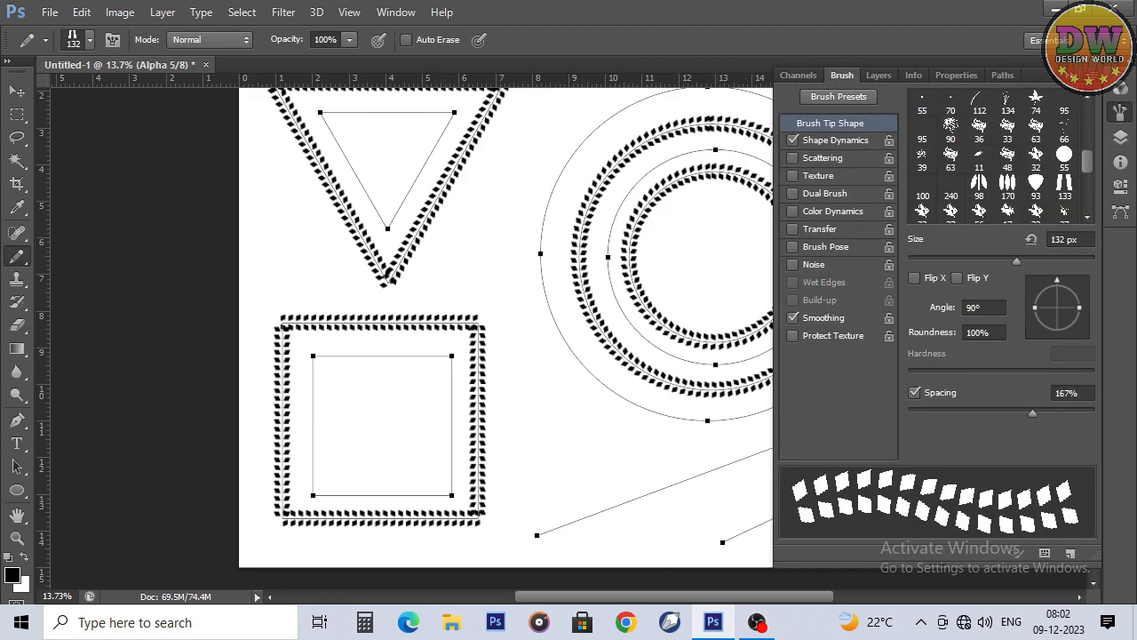
mouse_move(1057, 280)
mouse_down()
mouse_move(1085, 307)
mouse_move(1057, 336)
mouse_up()
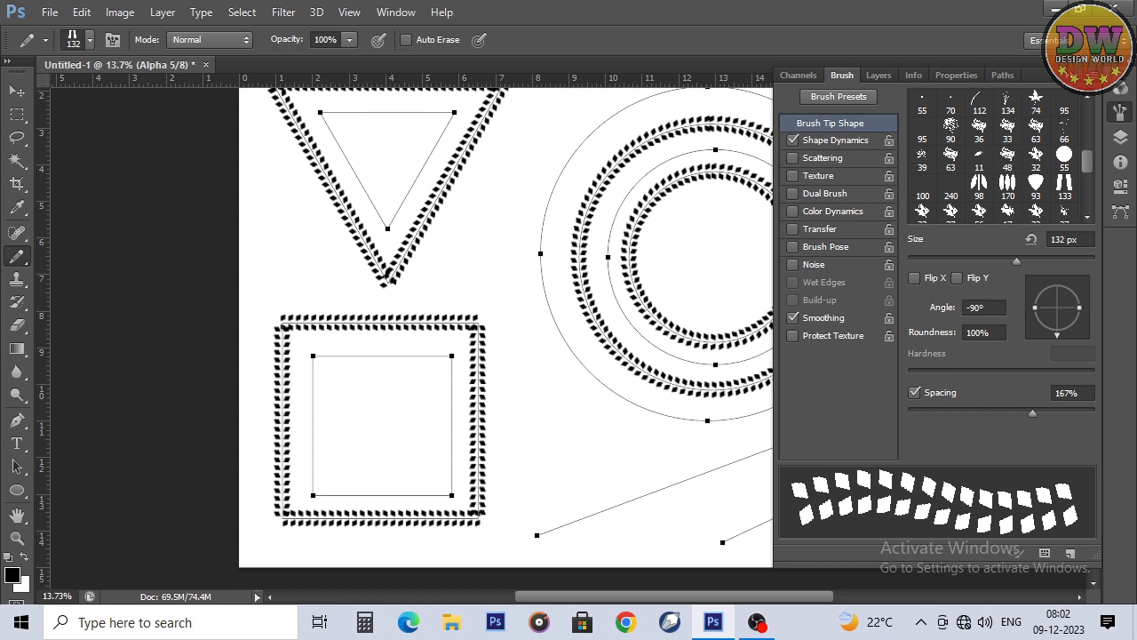
mouse_move(1033, 414)
mouse_down()
mouse_move(1020, 414)
mouse_move(1055, 413)
mouse_move(1039, 413)
mouse_up()
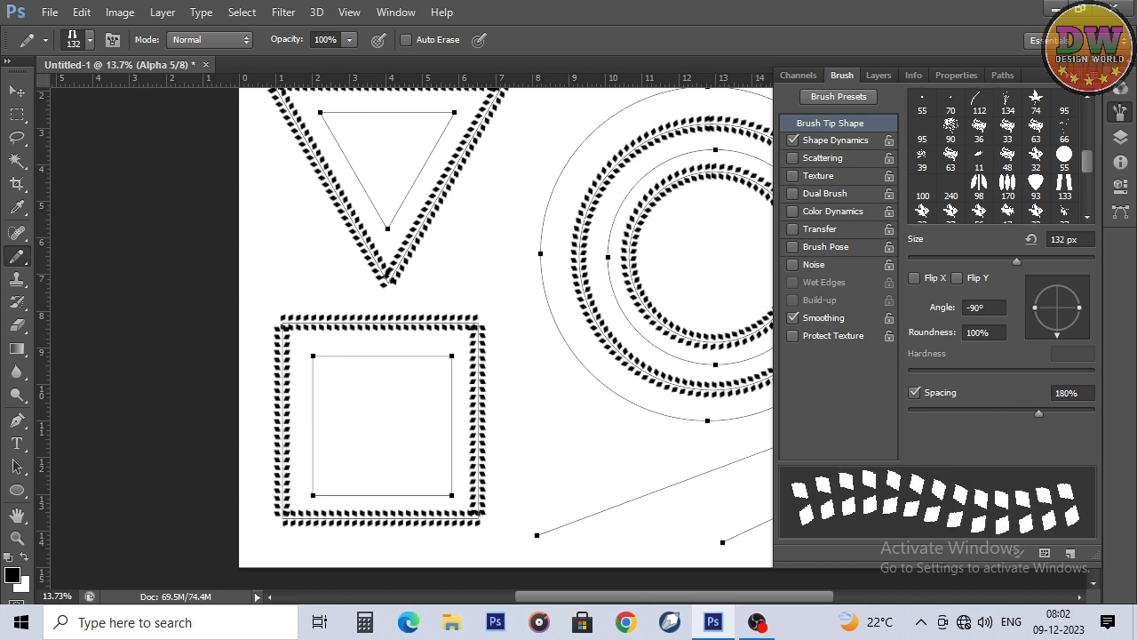
click(1121, 113)
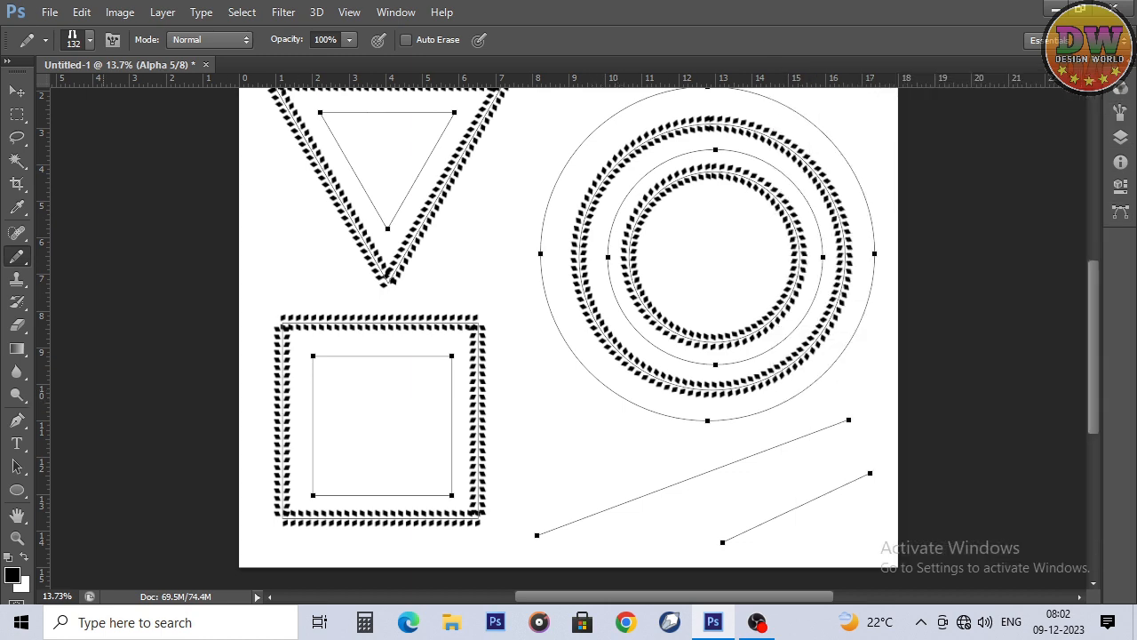
Step: Stroke the selected inner triangle, inner square, circle and line subpaths with the Pencil, without simulated pressure
click(16, 421)
right_click(536, 199)
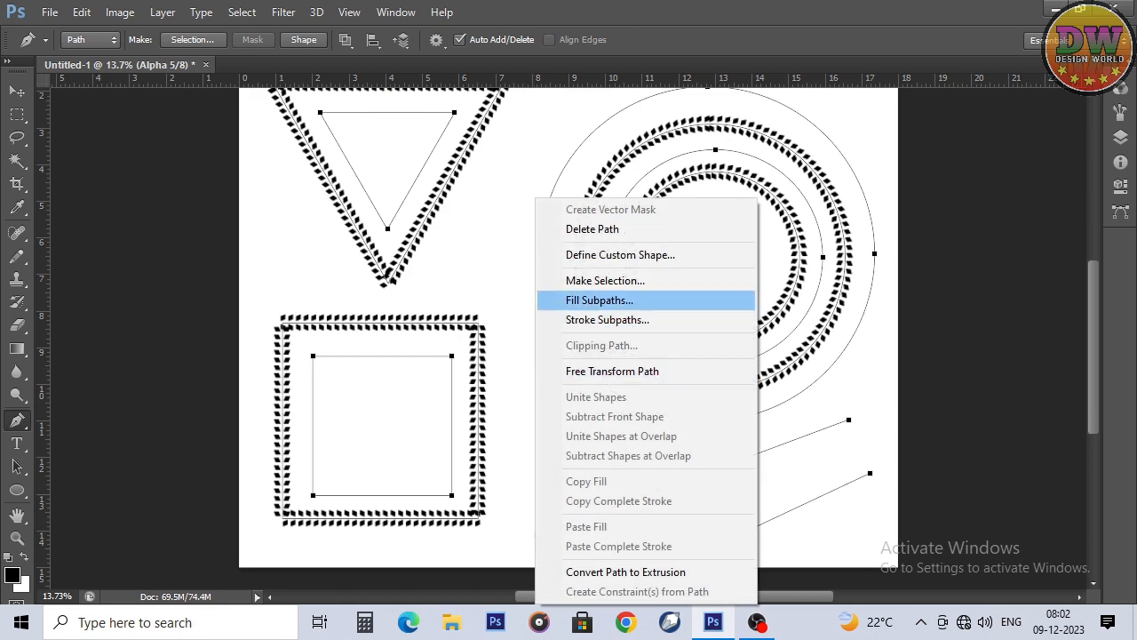
click(608, 319)
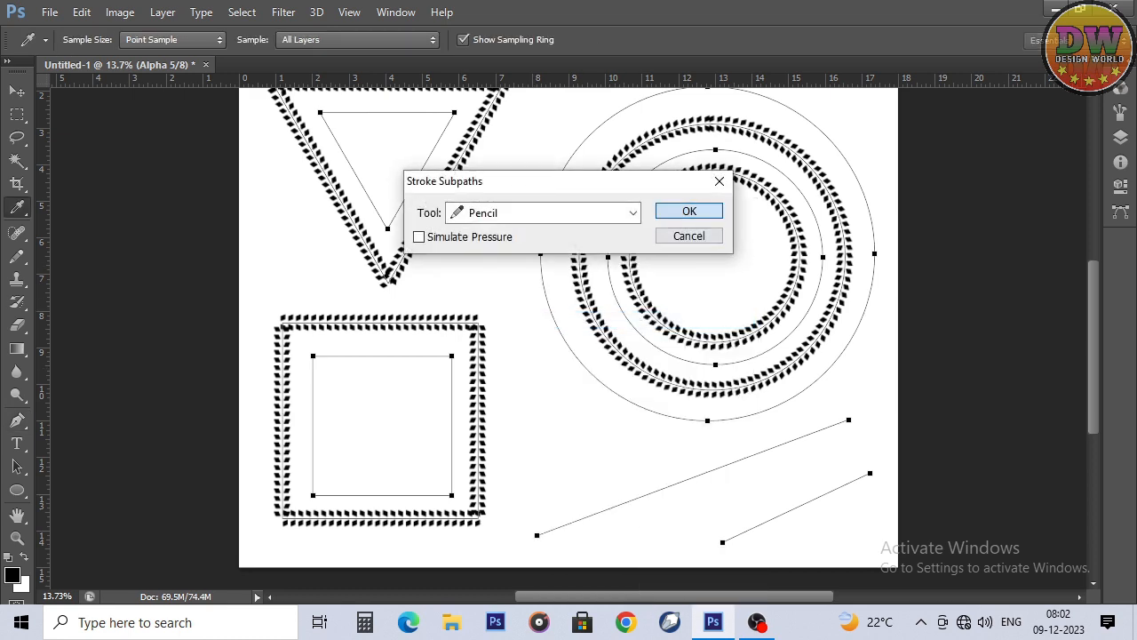
click(676, 208)
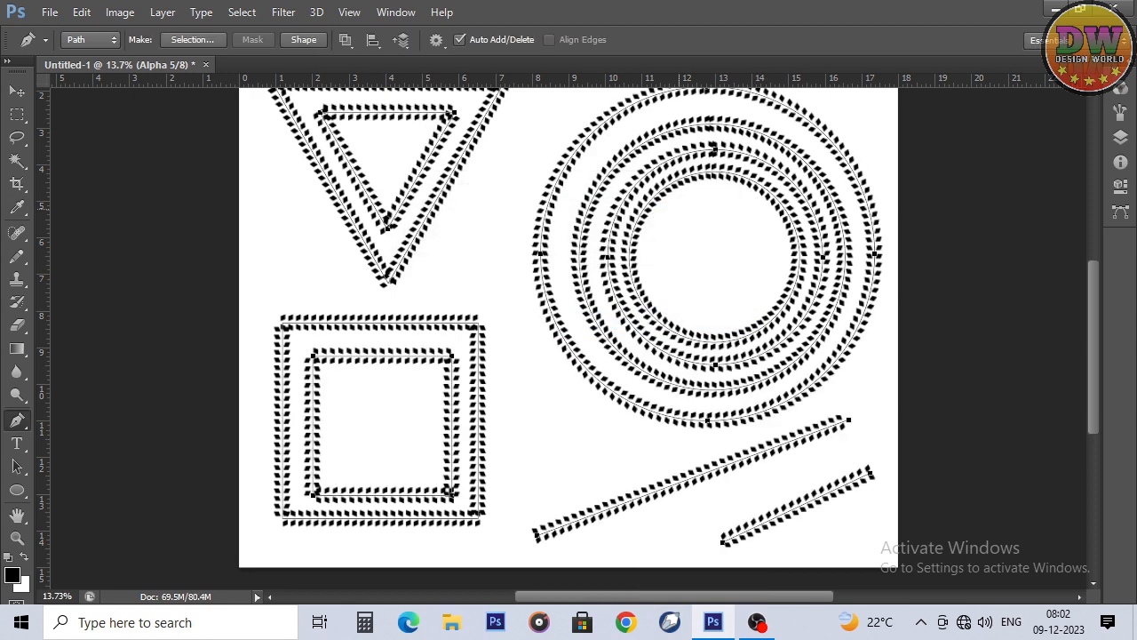
key(z)
click(645, 298)
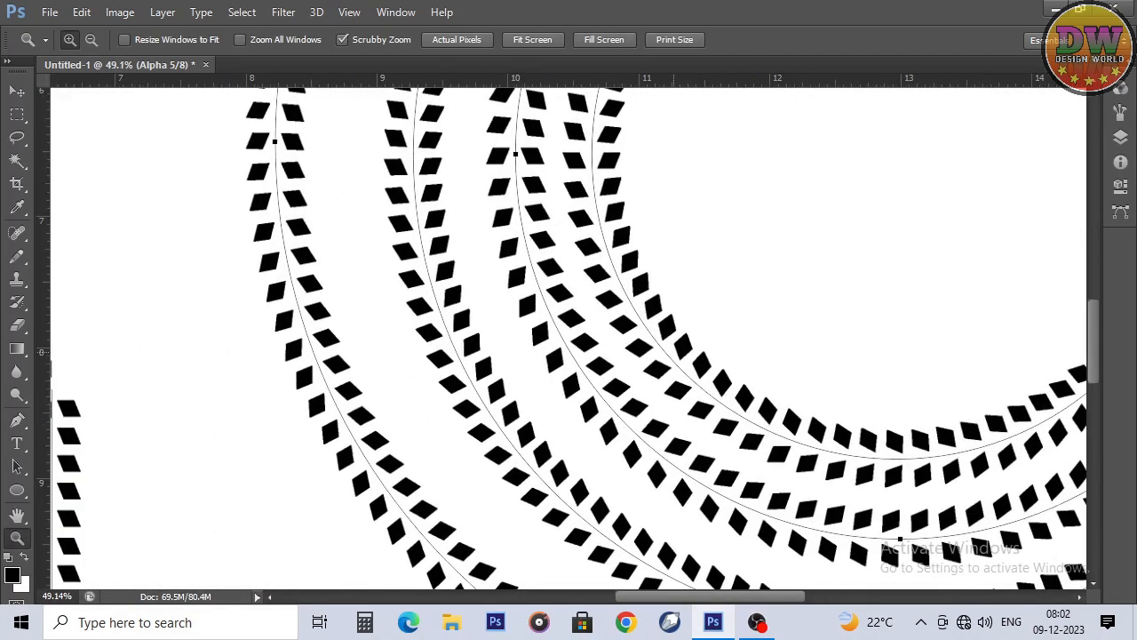
drag(553, 352, 449, 362)
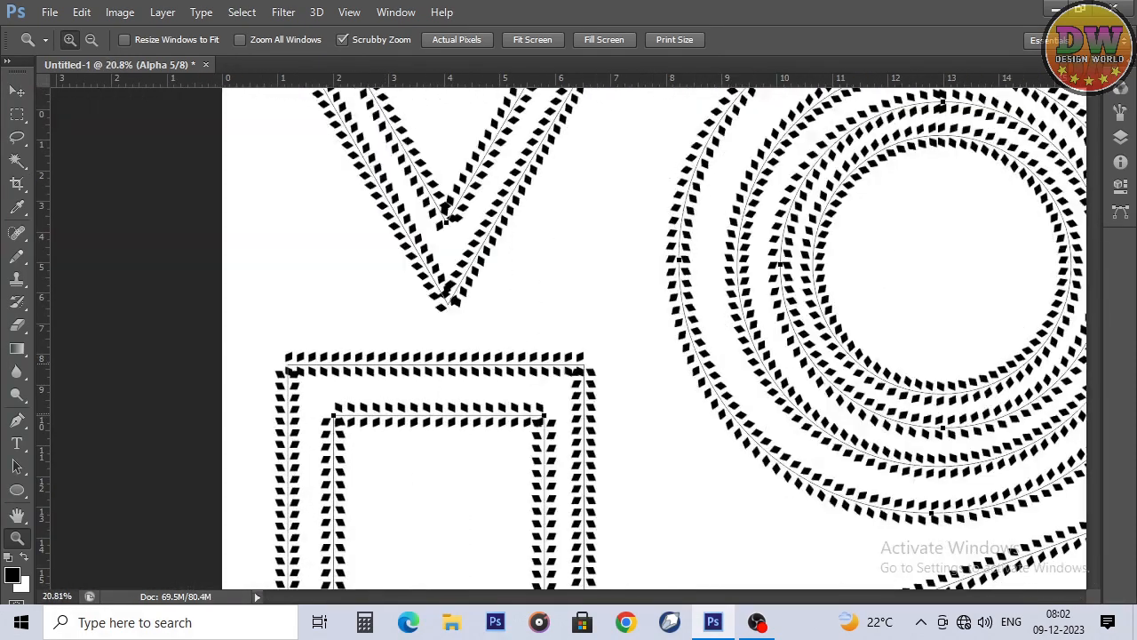
key(Tab)
key(Tab)
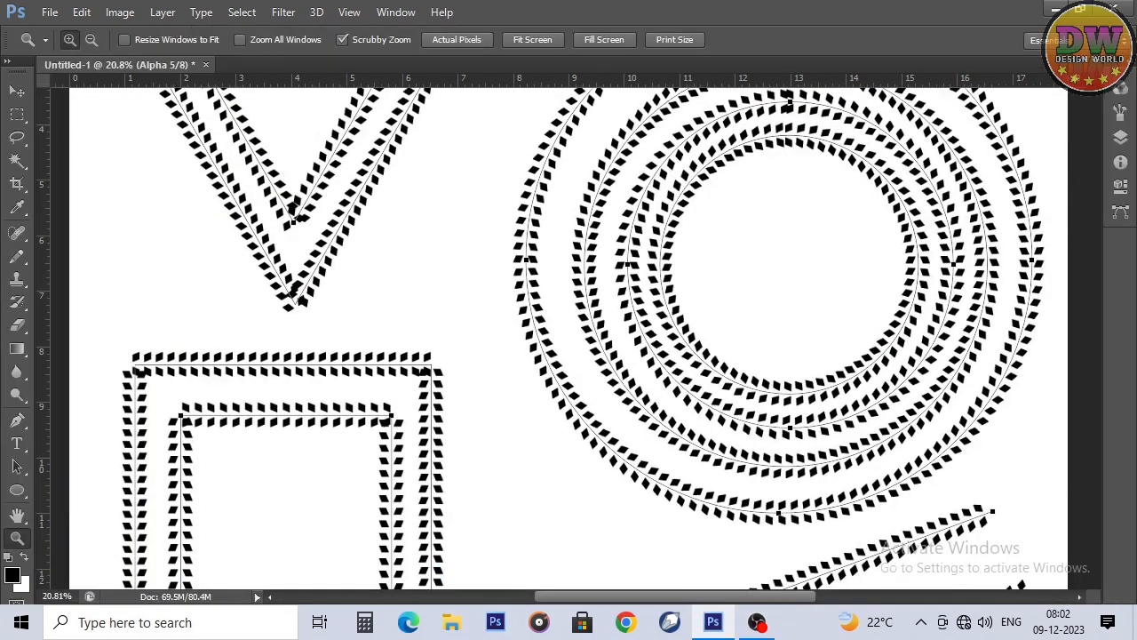